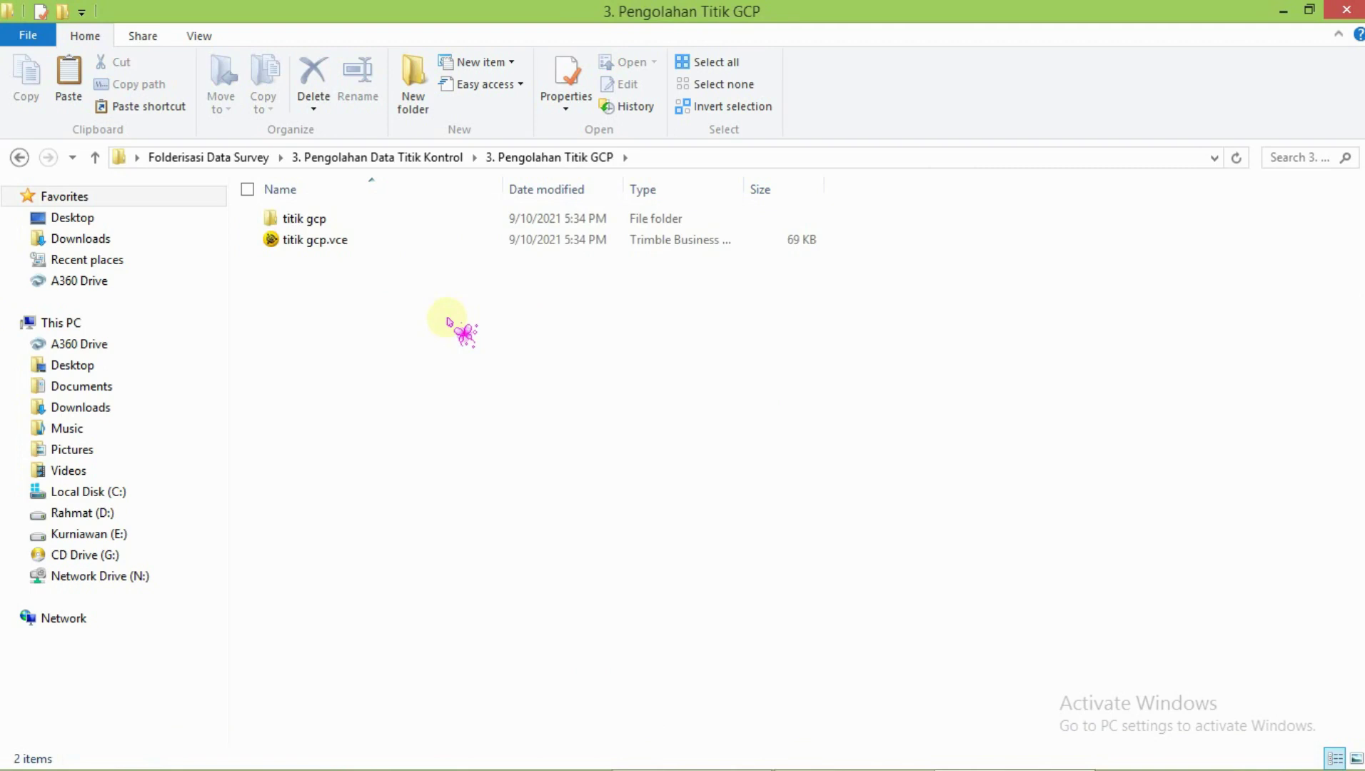
# Go back to the "2. Hasil pengolahan titik kontrol" folder and open Point List.xlsx in Excel
pyautogui.hotkey('alt', 'Left')
pyautogui.hotkey('alt', 'Left')
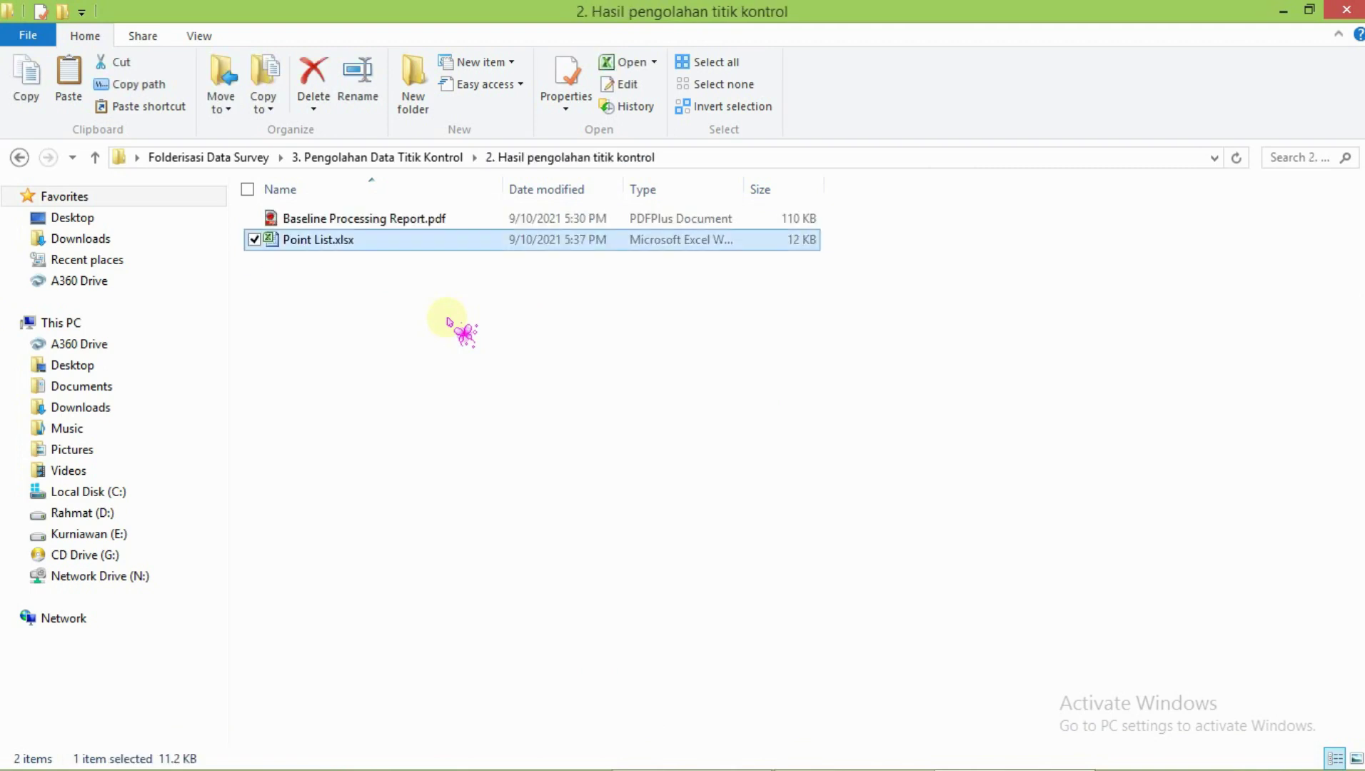
pyautogui.press('Up')
pyautogui.press('Down')
pyautogui.press('Return')
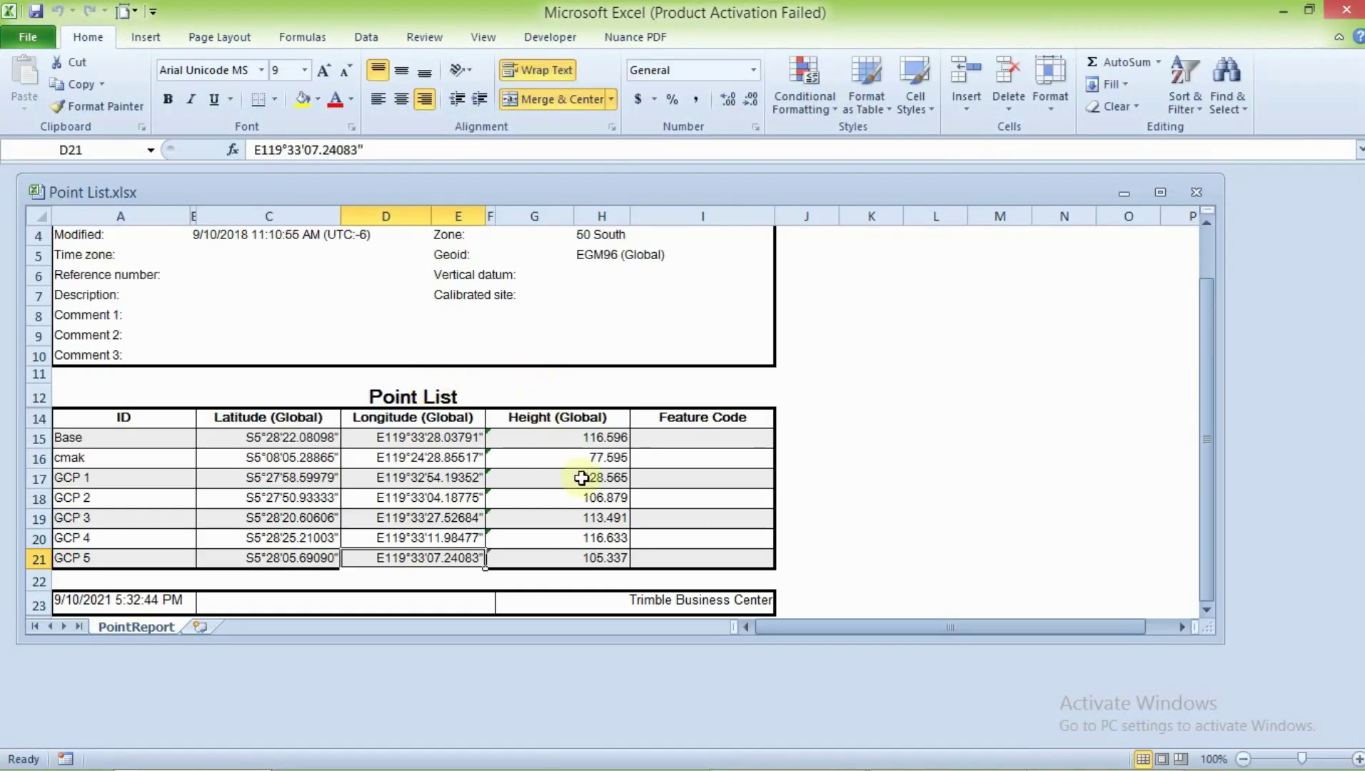
# Maximize the Point List workbook, examine the global coordinates and heights of the Base, cmak and GCP points, and put the open windows away
pyautogui.click(615, 460)
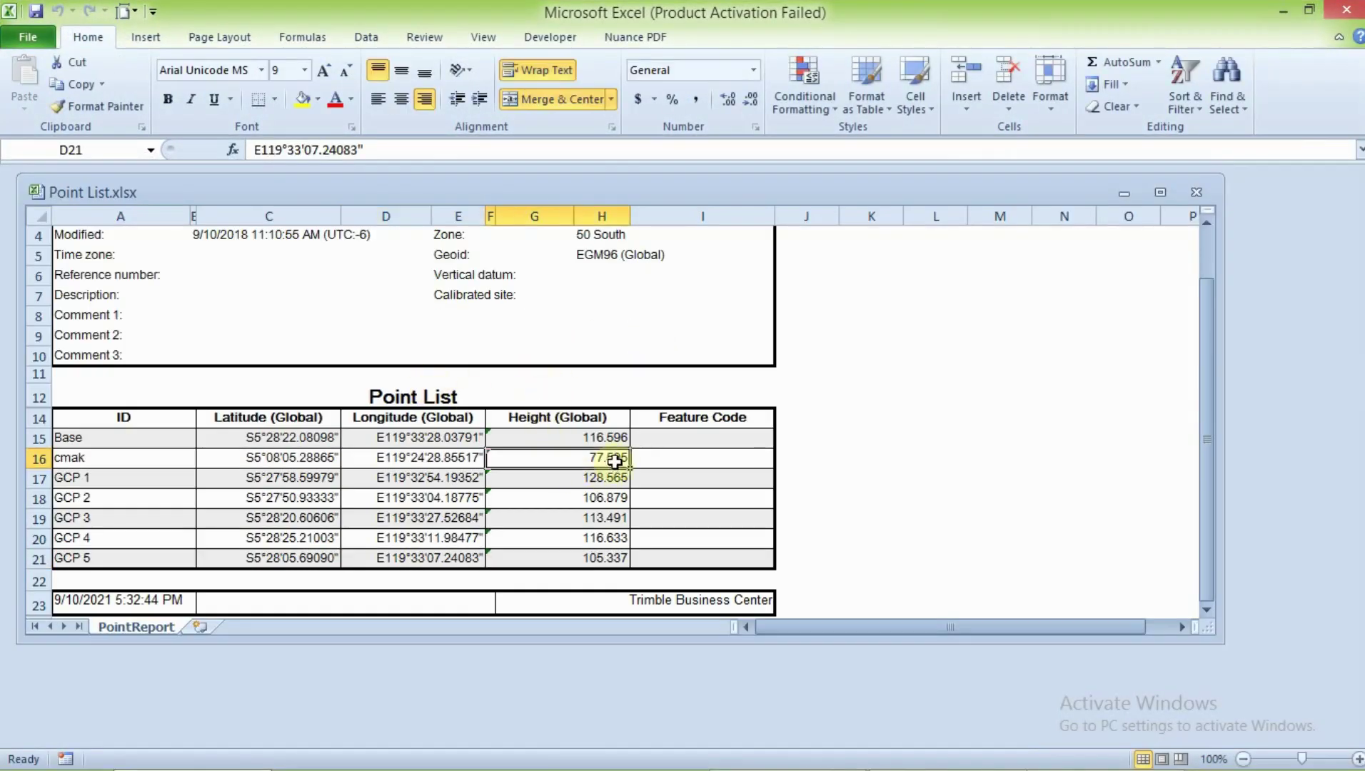
pyautogui.click(557, 417)
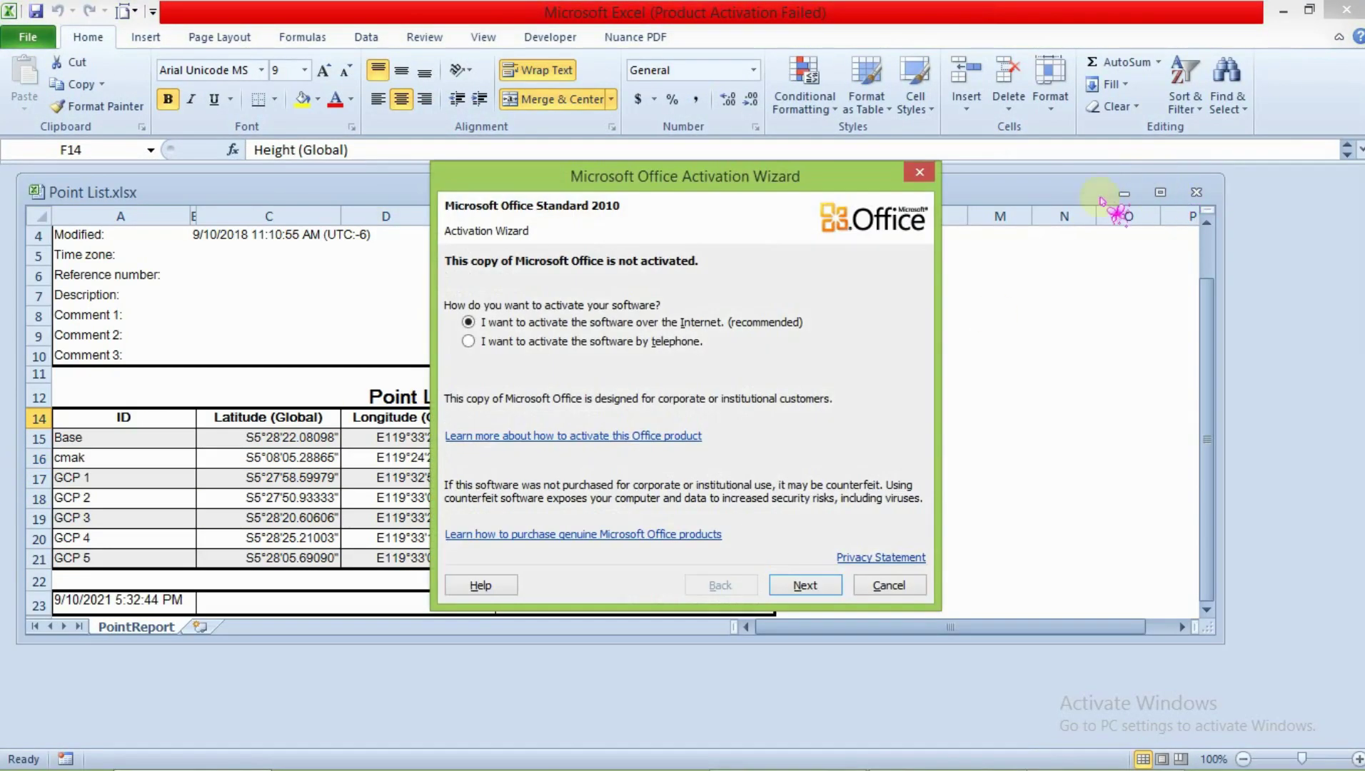
pyautogui.click(1160, 192)
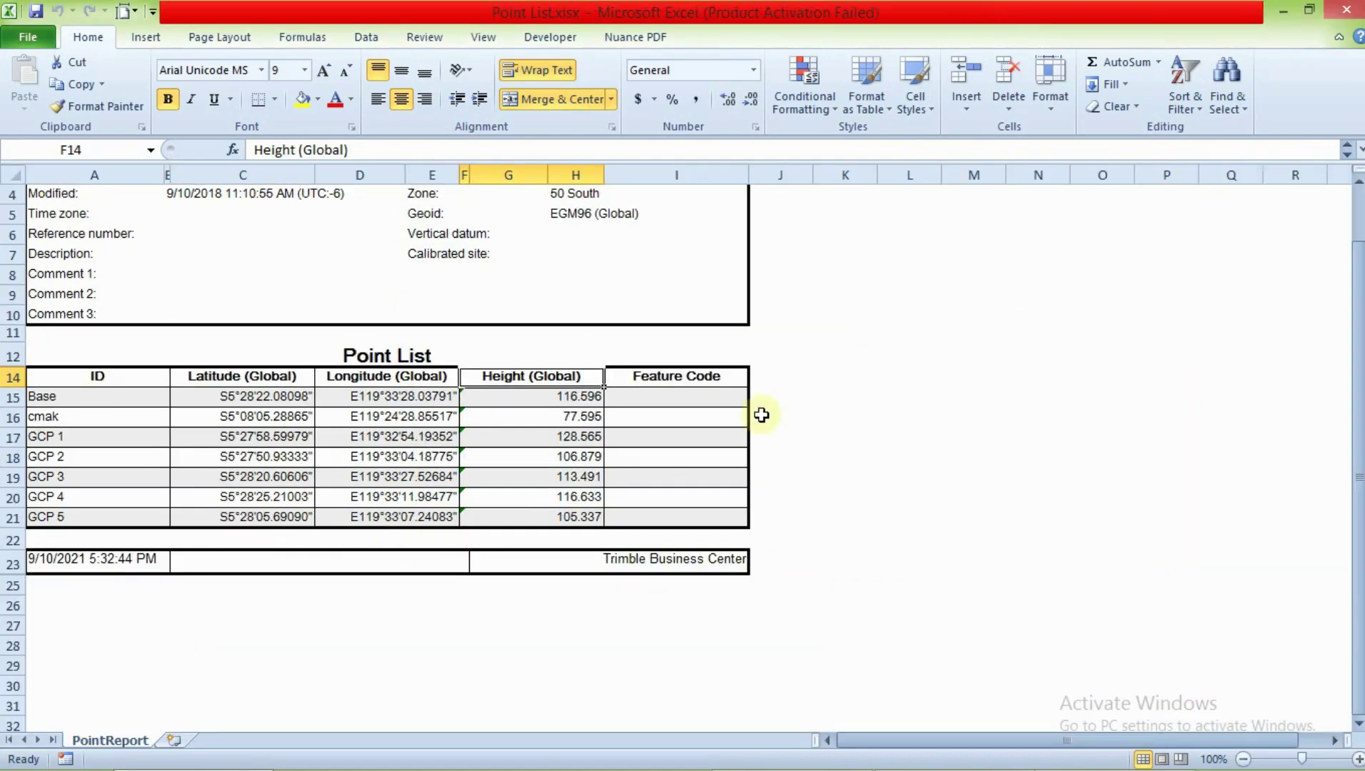
pyautogui.click(557, 477)
pyautogui.click(390, 470)
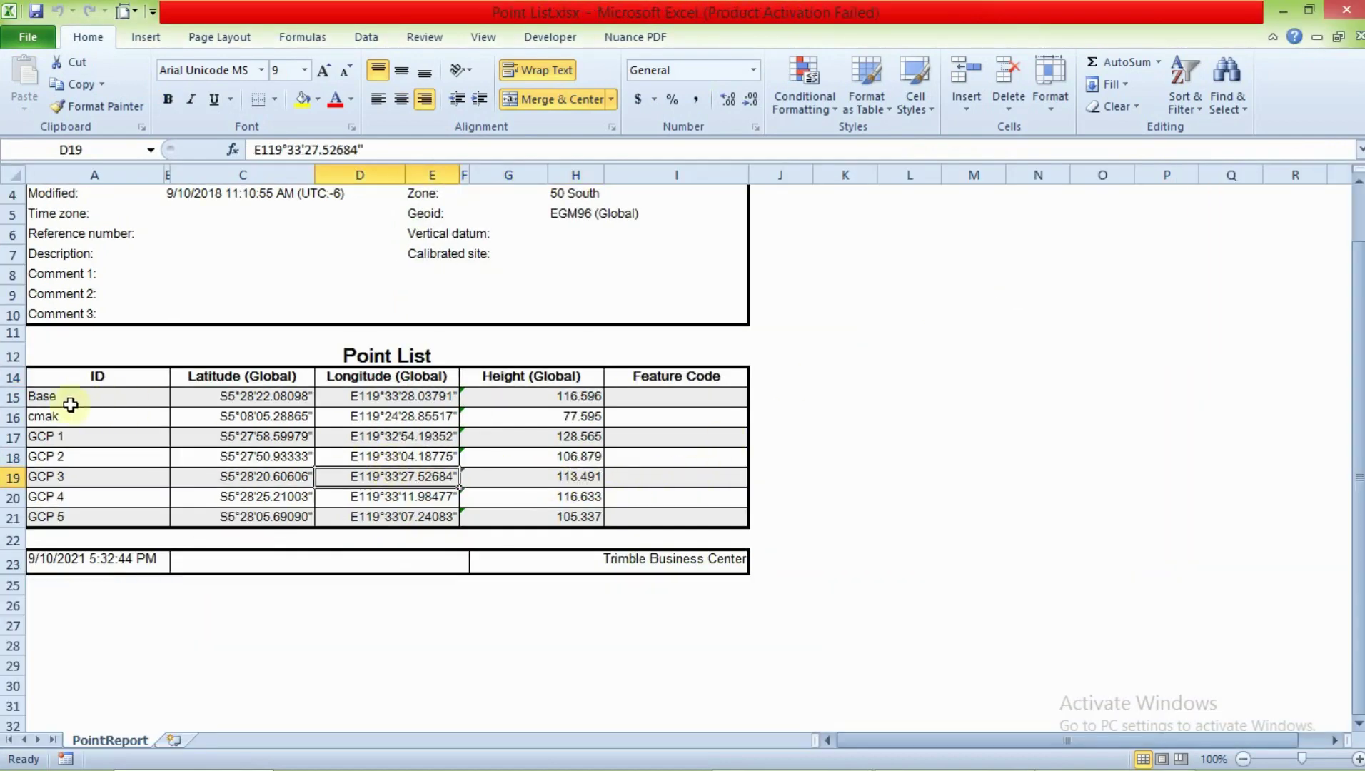
pyautogui.click(12, 417)
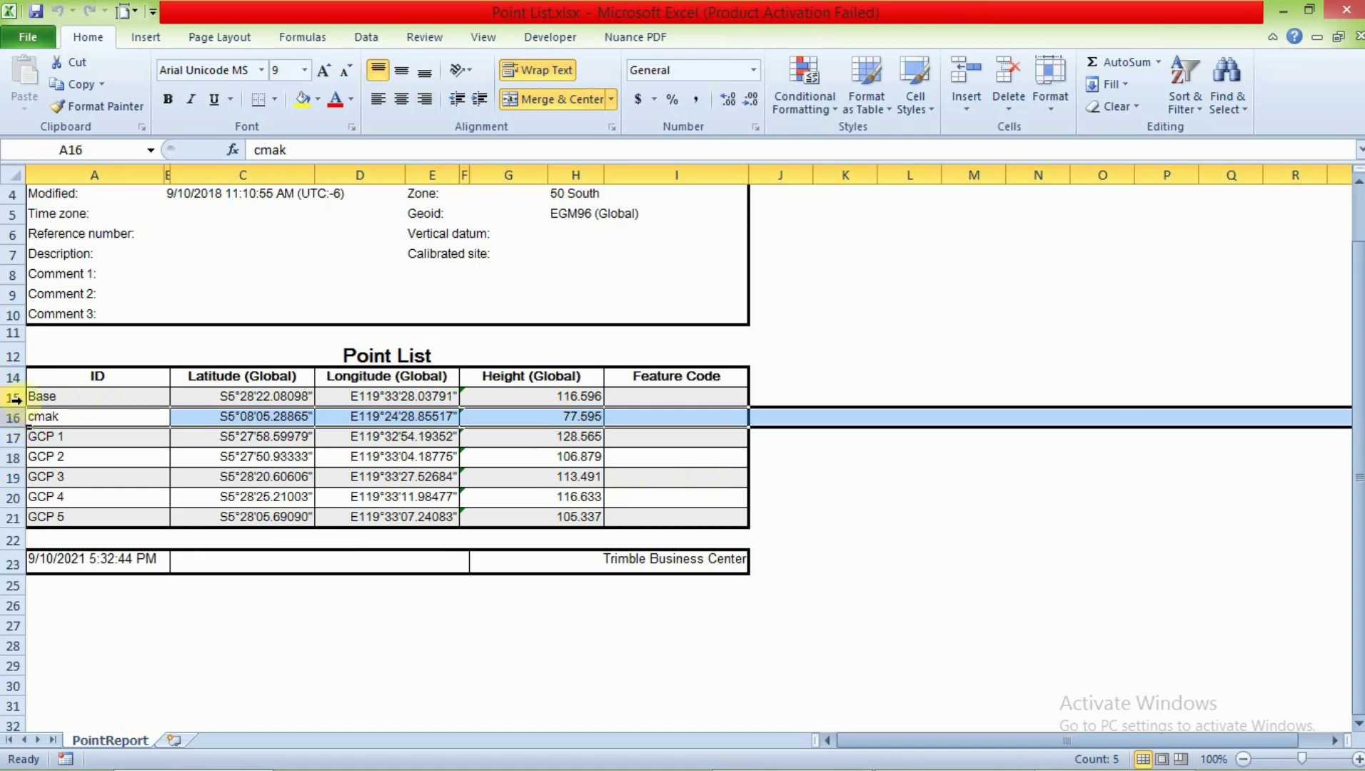
pyautogui.click(14, 398)
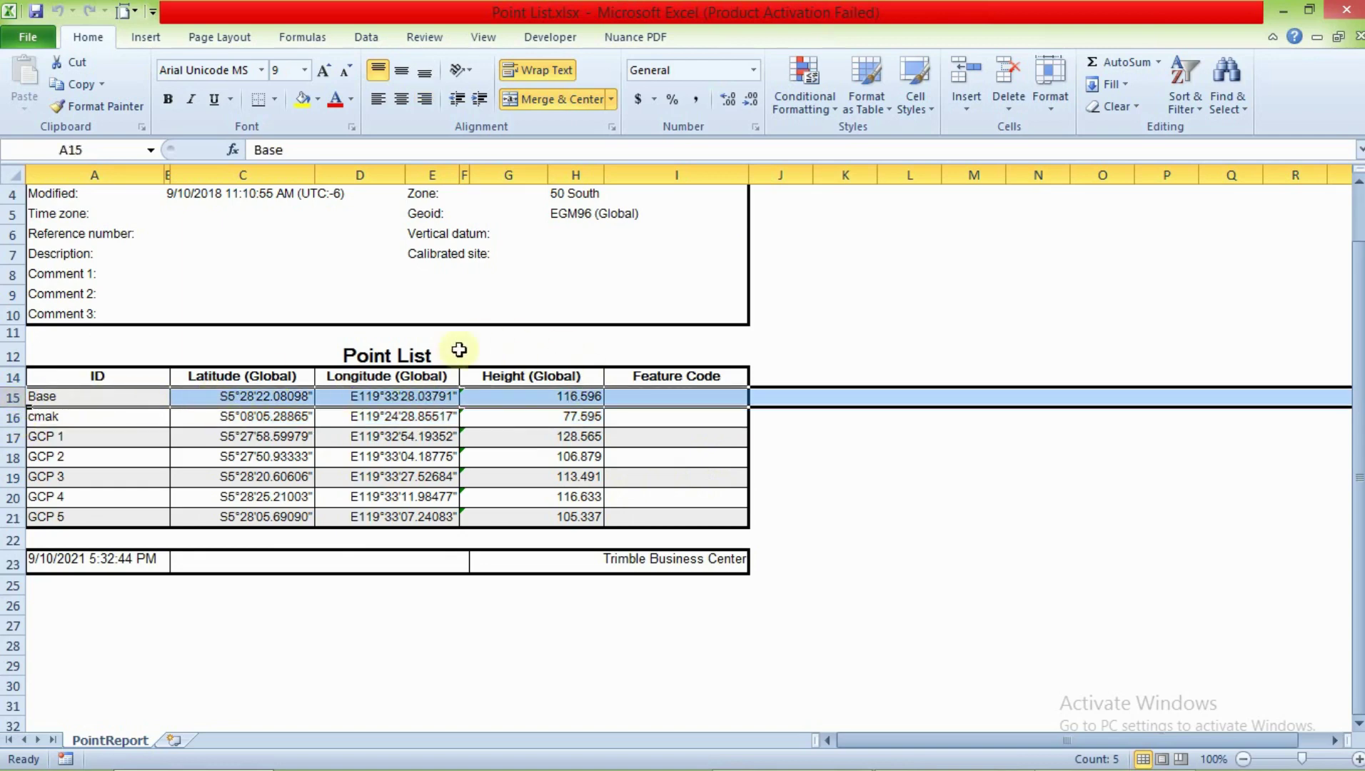
pyautogui.click(1282, 11)
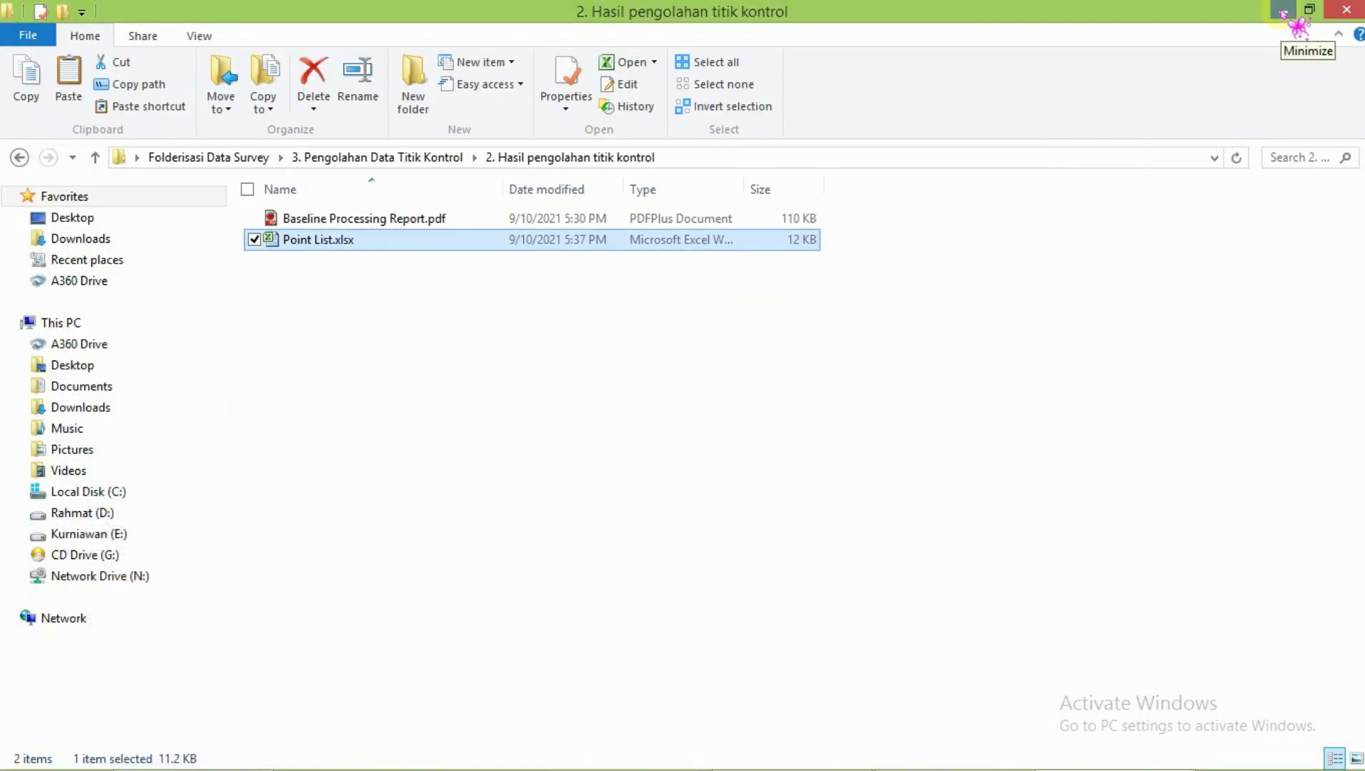
pyautogui.click(1283, 11)
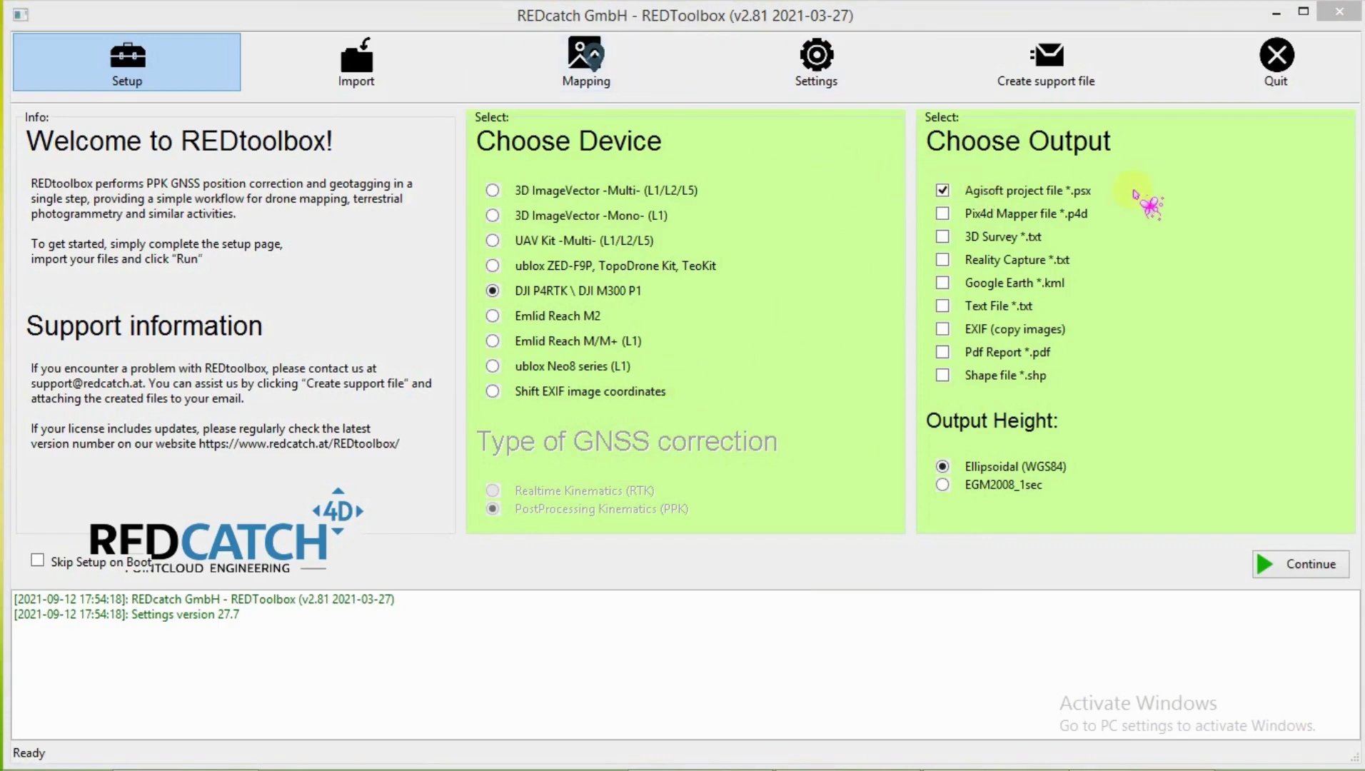
# In REDToolbox, continue past the setup and import photos 100_0010_0001.JPG through 100_0010_0183.JPG from the "2. Data Foto Udara" folder
pyautogui.click(1306, 565)
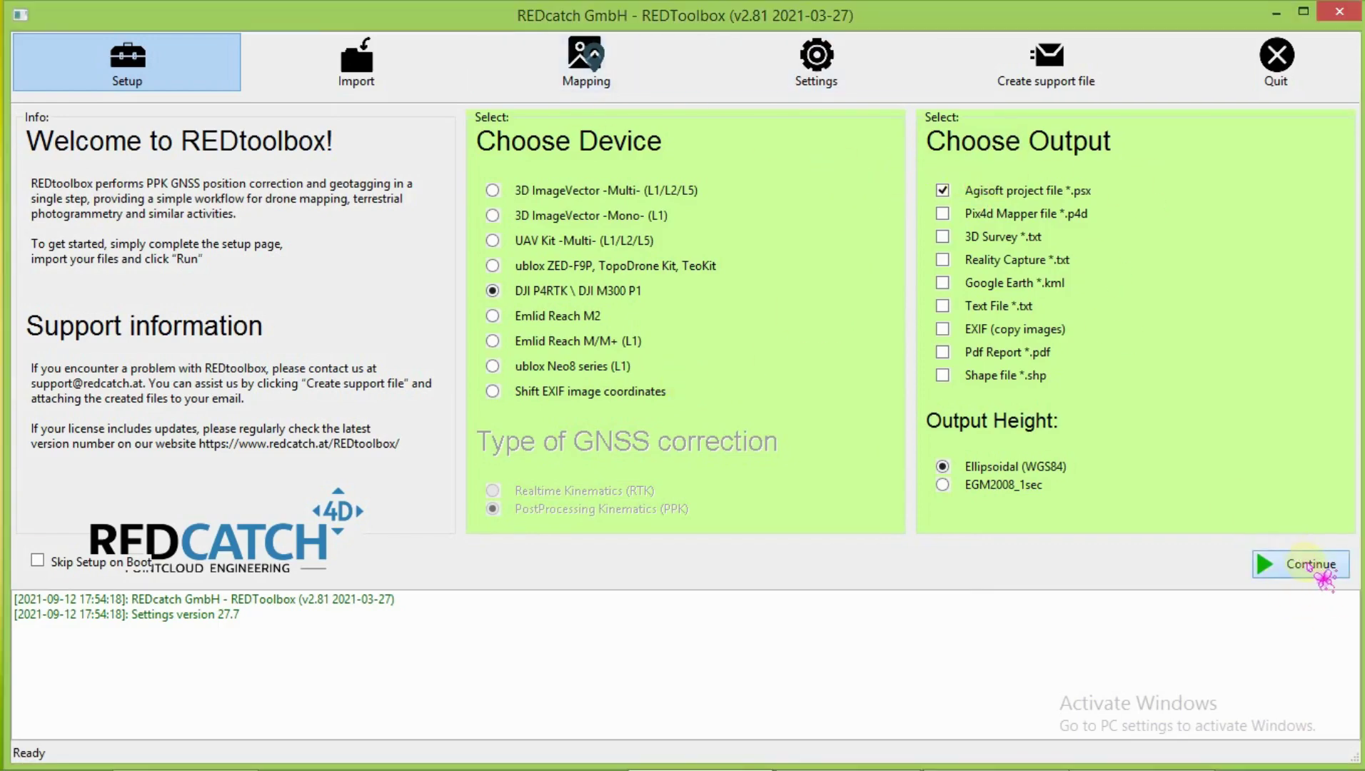
pyautogui.click(246, 234)
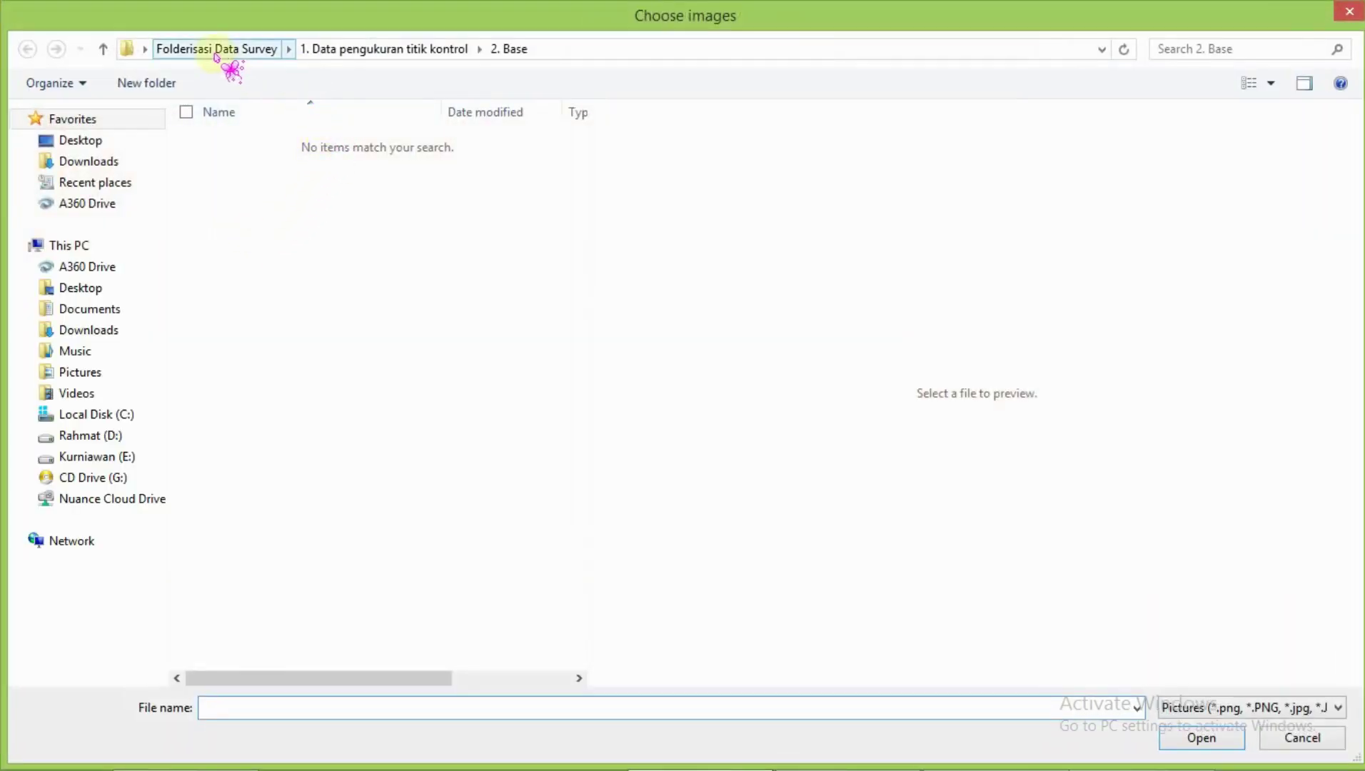
pyautogui.click(223, 53)
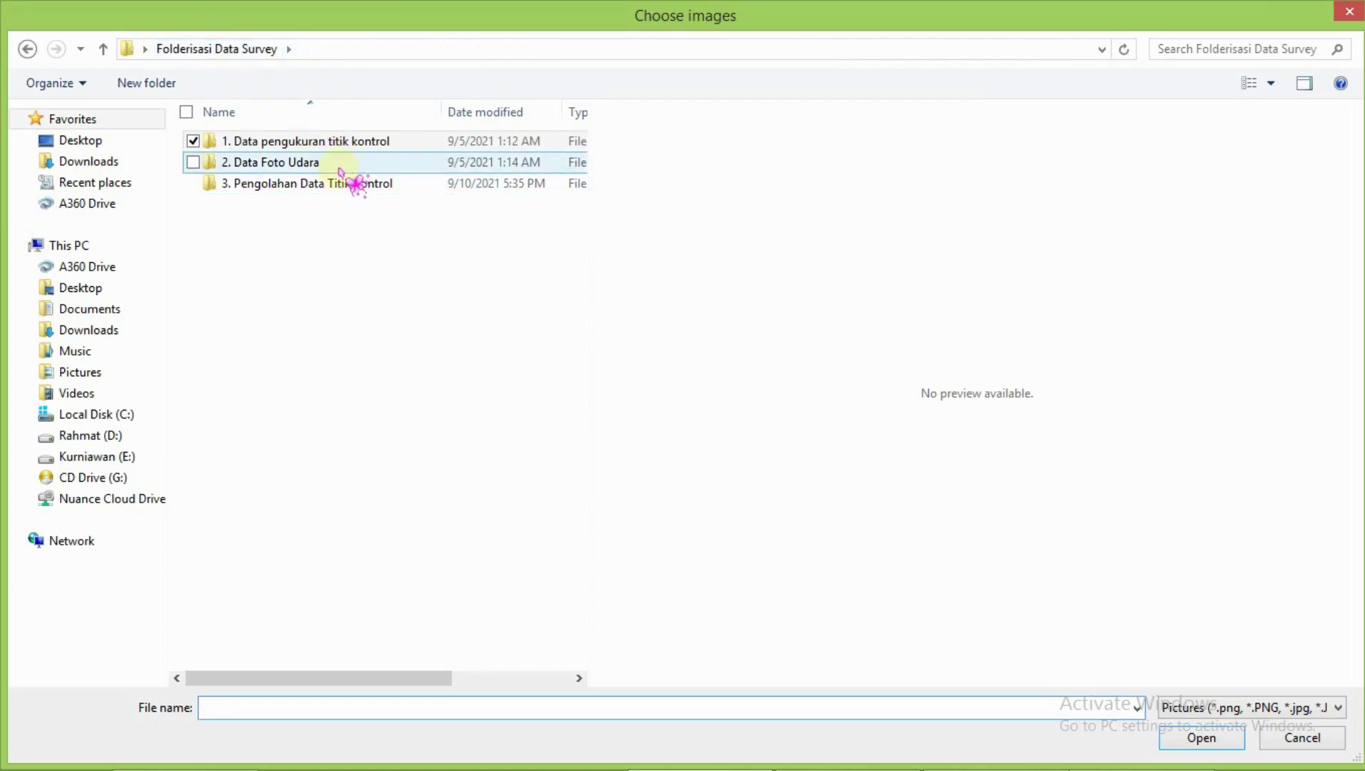
pyautogui.doubleClick(341, 165)
pyautogui.click(255, 173)
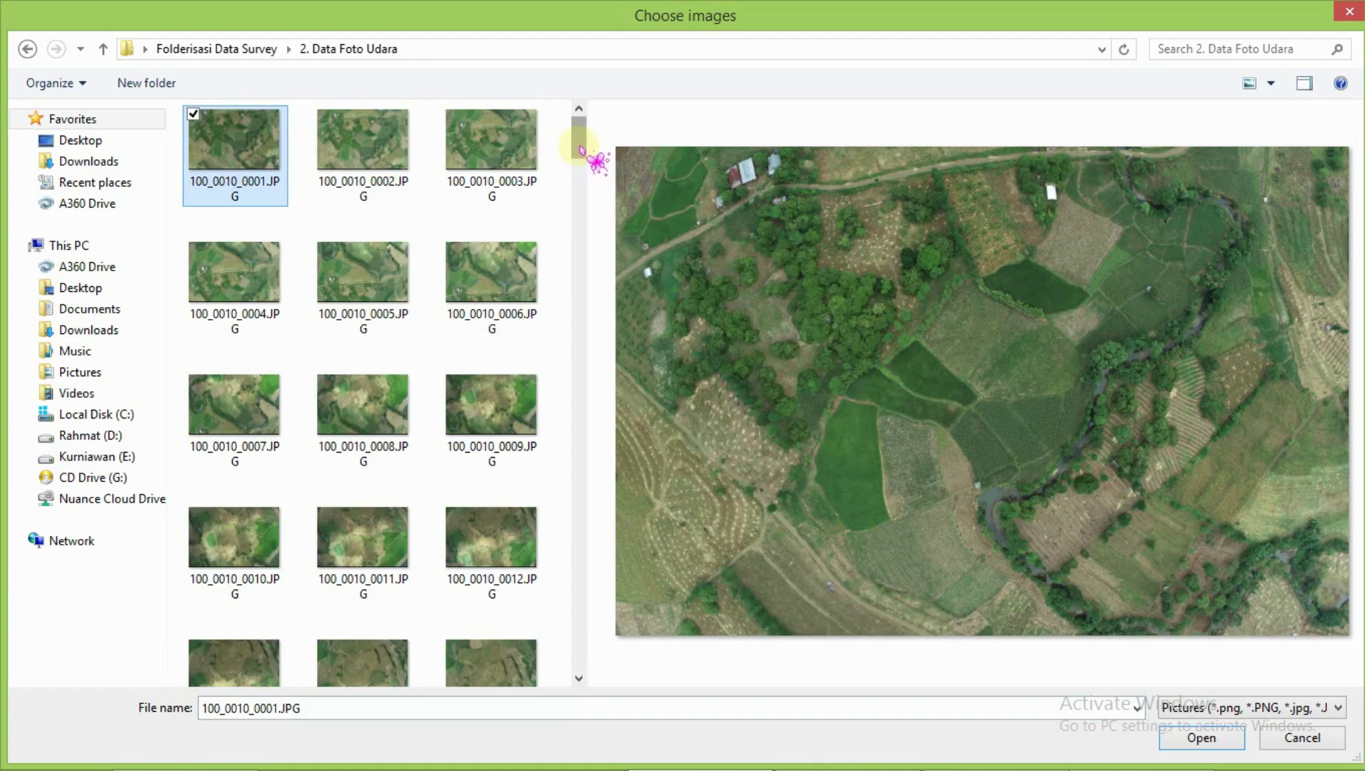
pyautogui.click(580, 662)
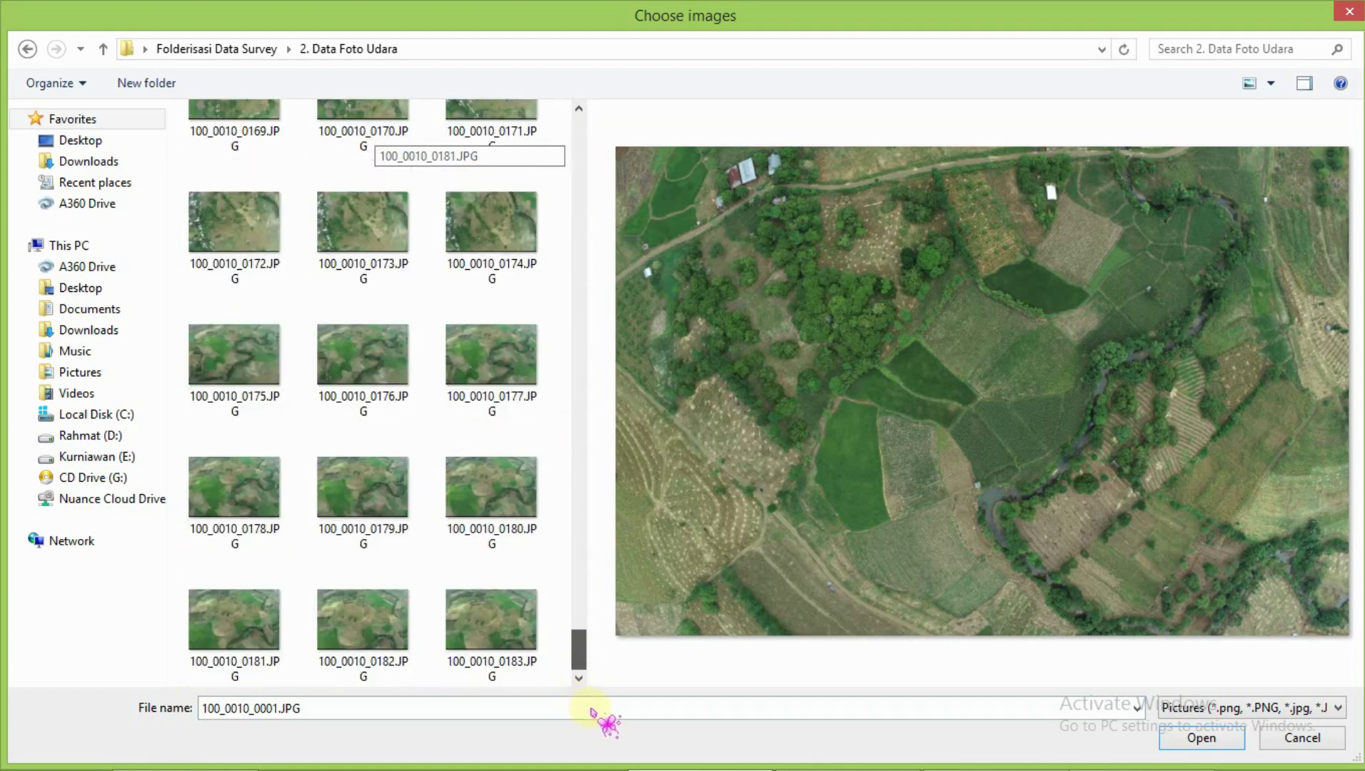
pyautogui.keyDown('shift'); pyautogui.click(510, 628); pyautogui.keyUp('shift')
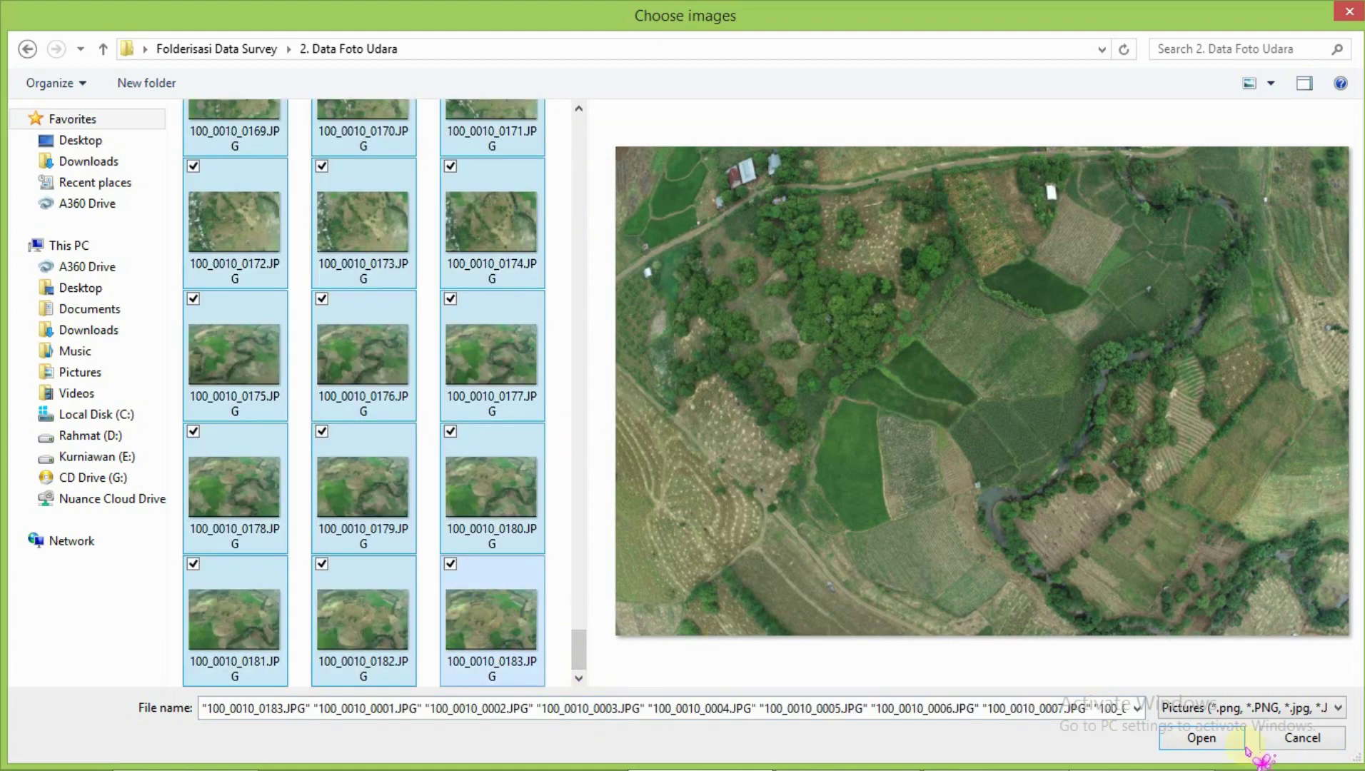
pyautogui.click(1200, 738)
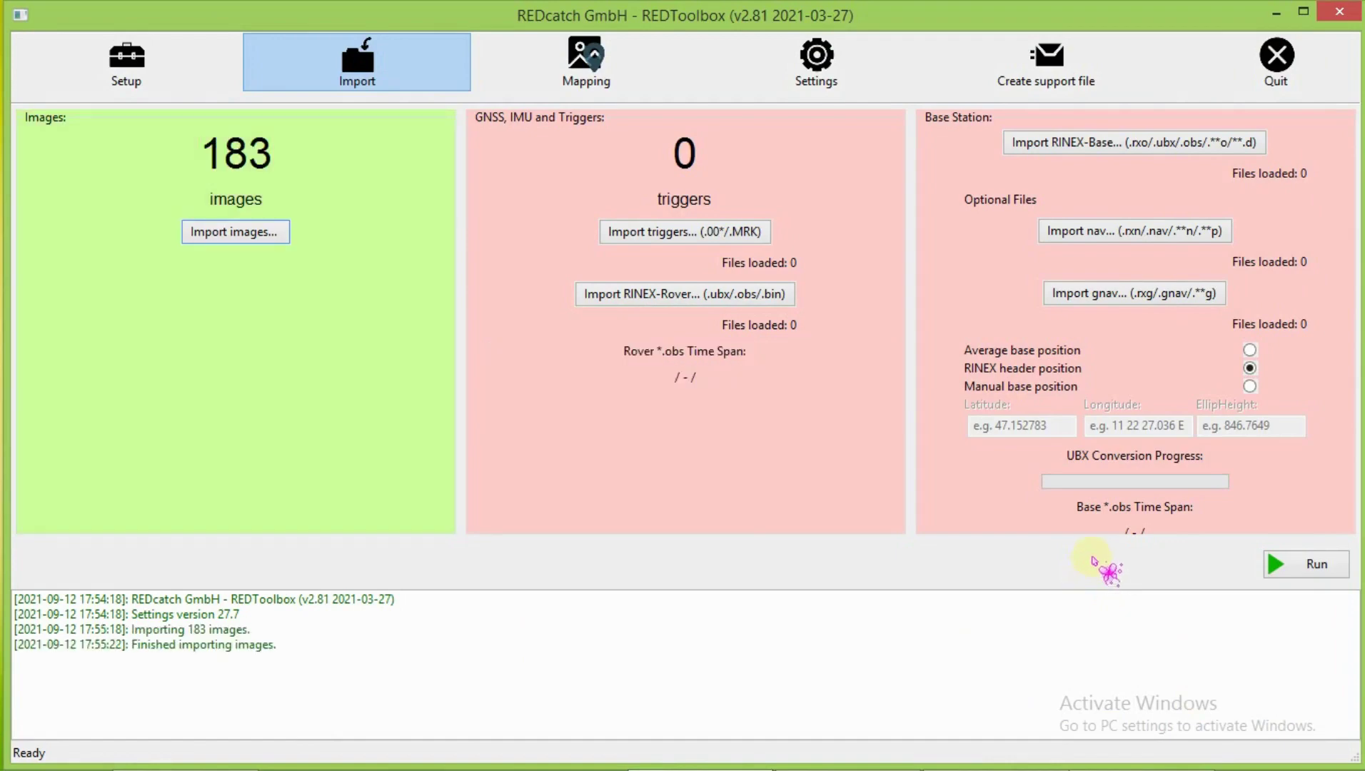
# Import the trigger file 100_0010_Timestamp.MRK from the "3. Rover Drone" folder under "1. Data pengukuran titik kontrol"
pyautogui.click(729, 234)
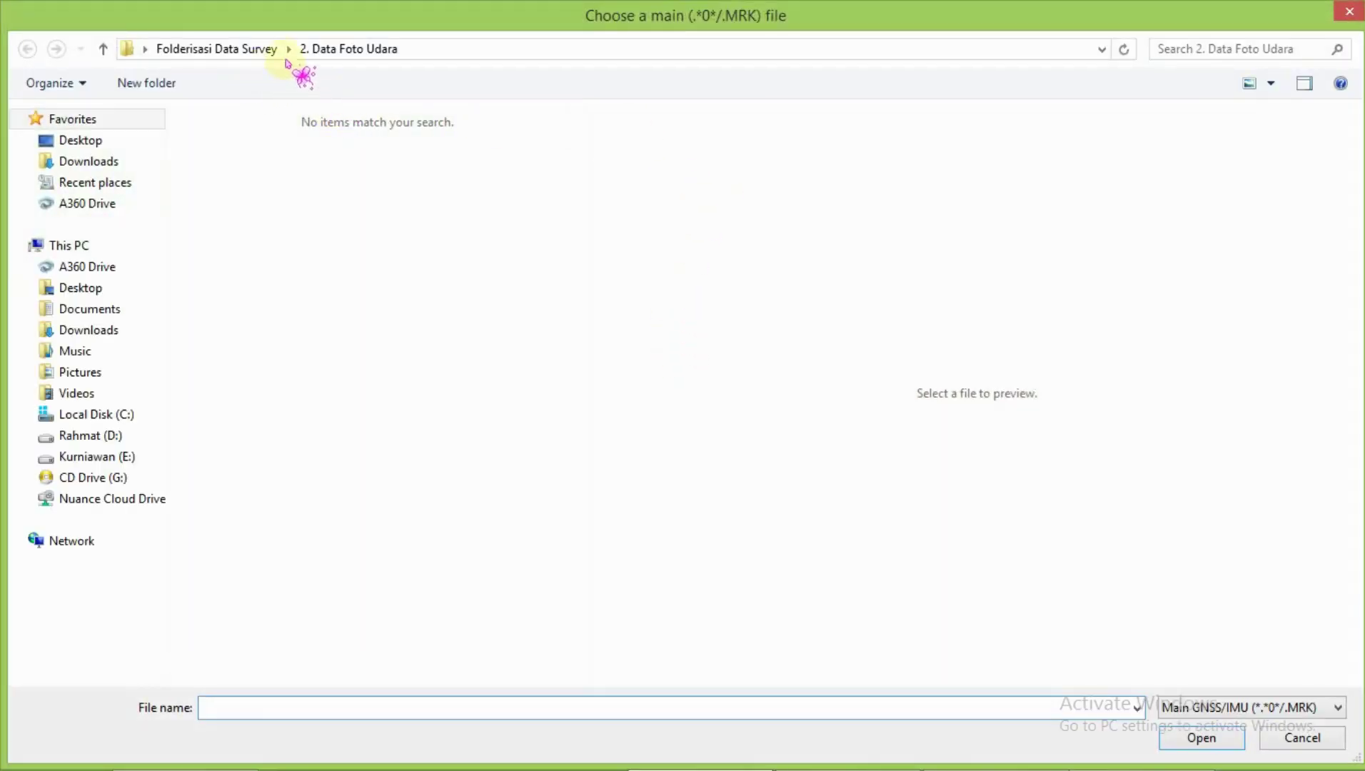
pyautogui.click(275, 49)
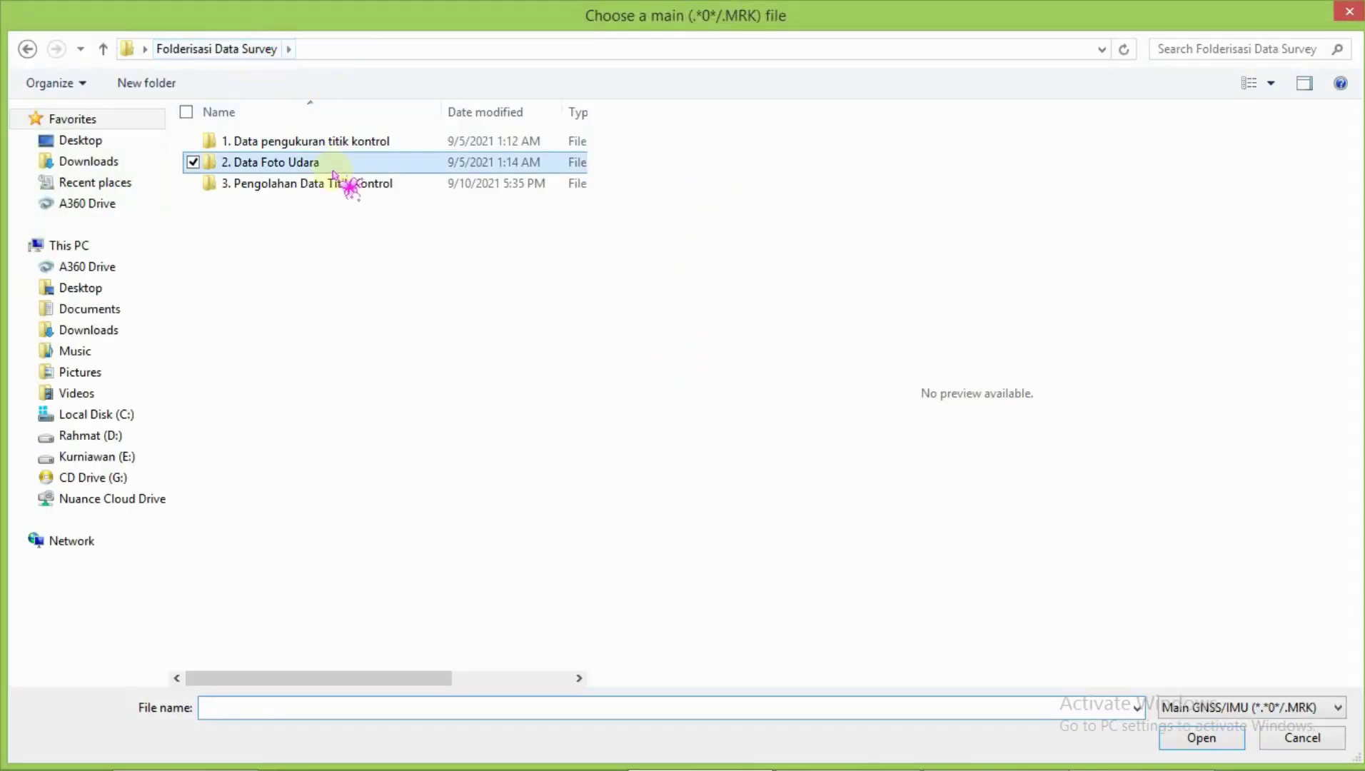
pyautogui.doubleClick(360, 143)
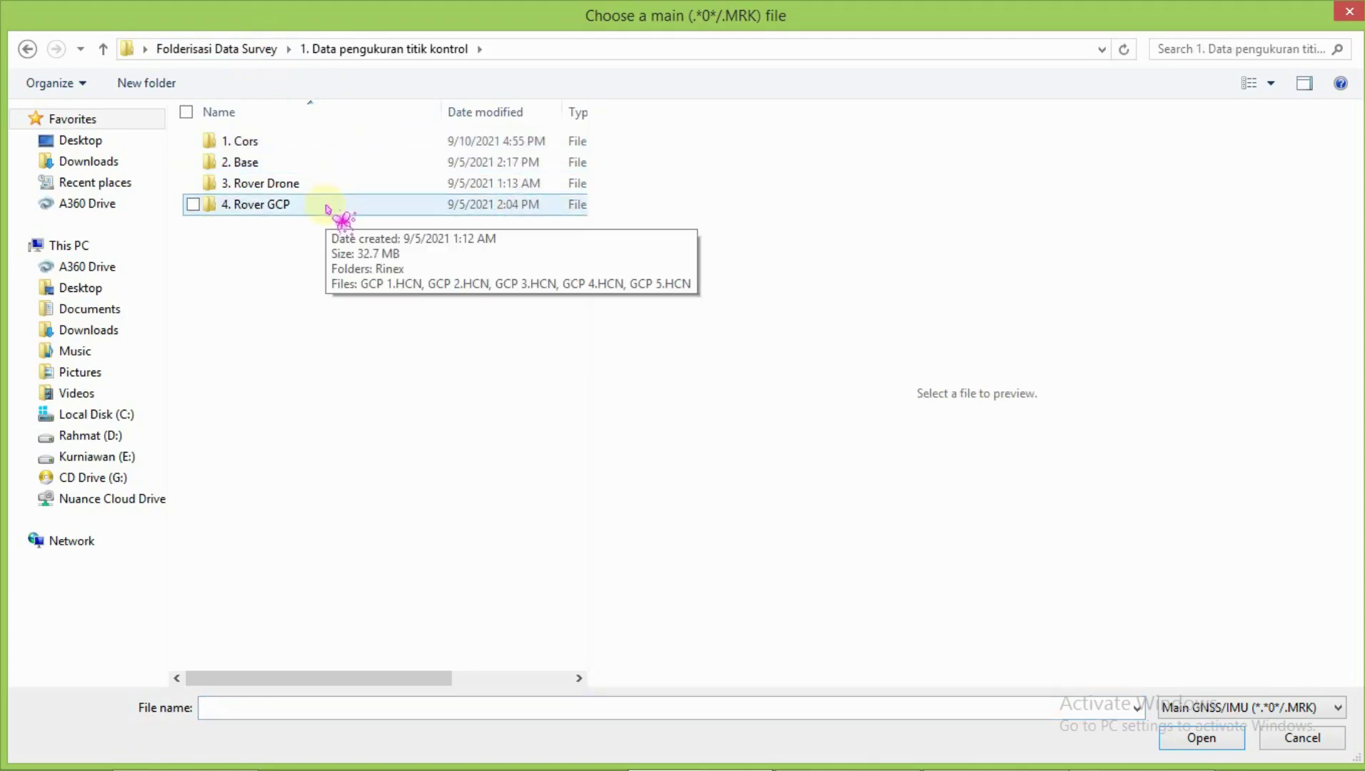
pyautogui.doubleClick(327, 187)
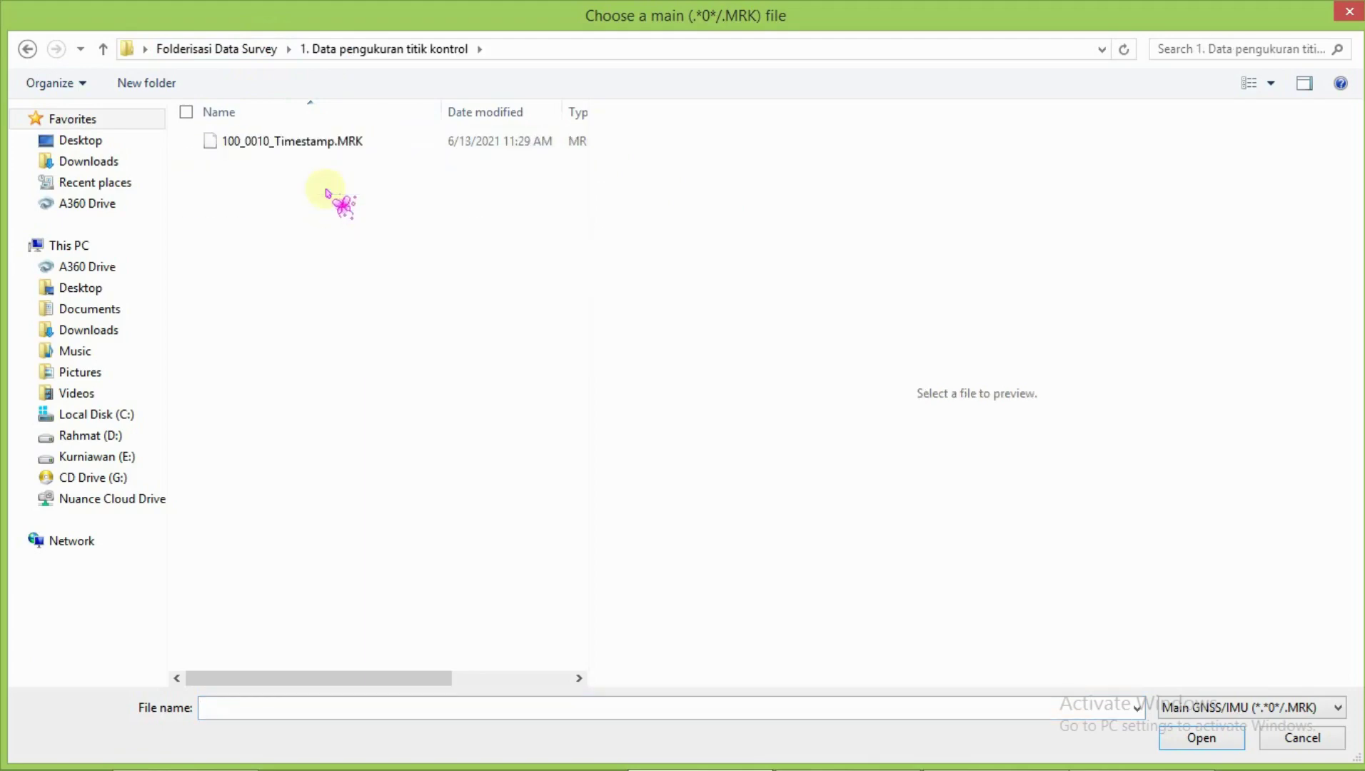
pyautogui.doubleClick(350, 143)
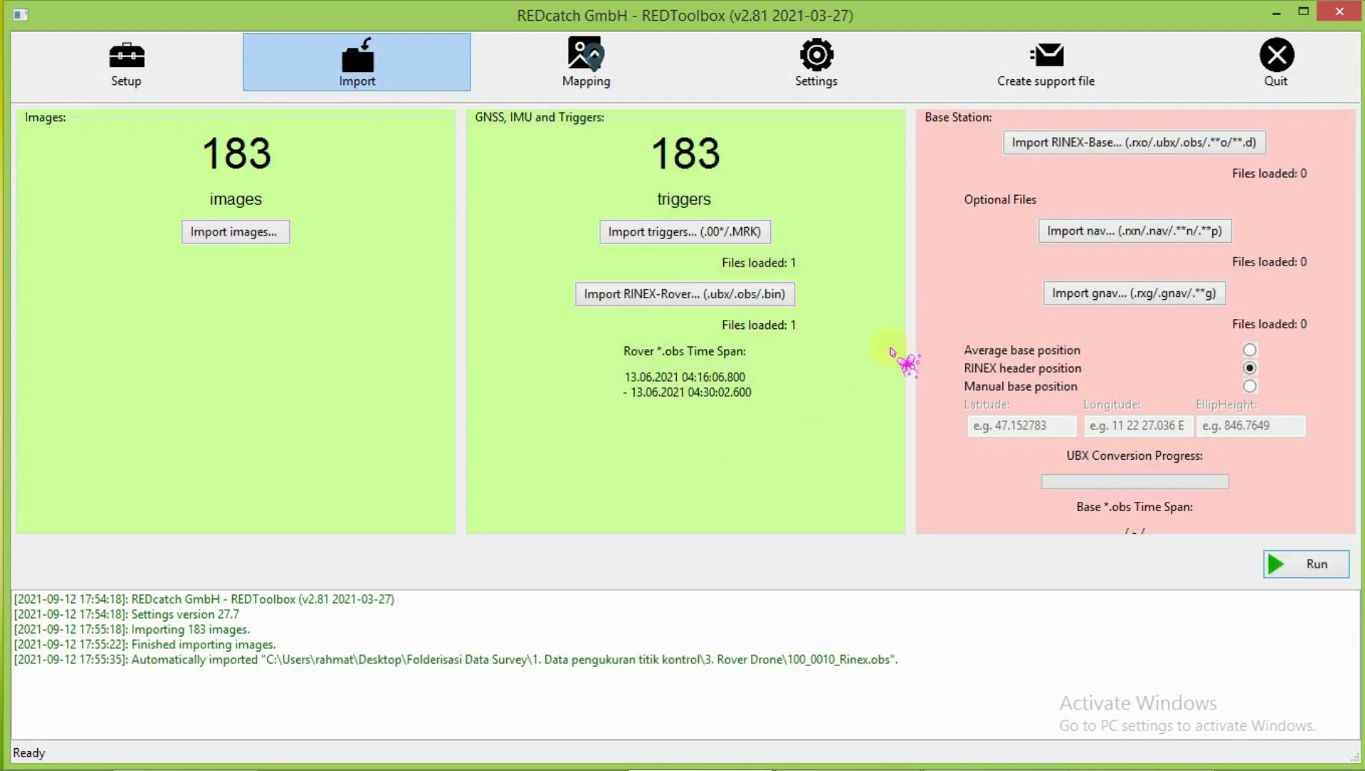
# Import Base164.obs from the "2. Base" folder as the RINEX base file and choose manual base position
pyautogui.click(1062, 146)
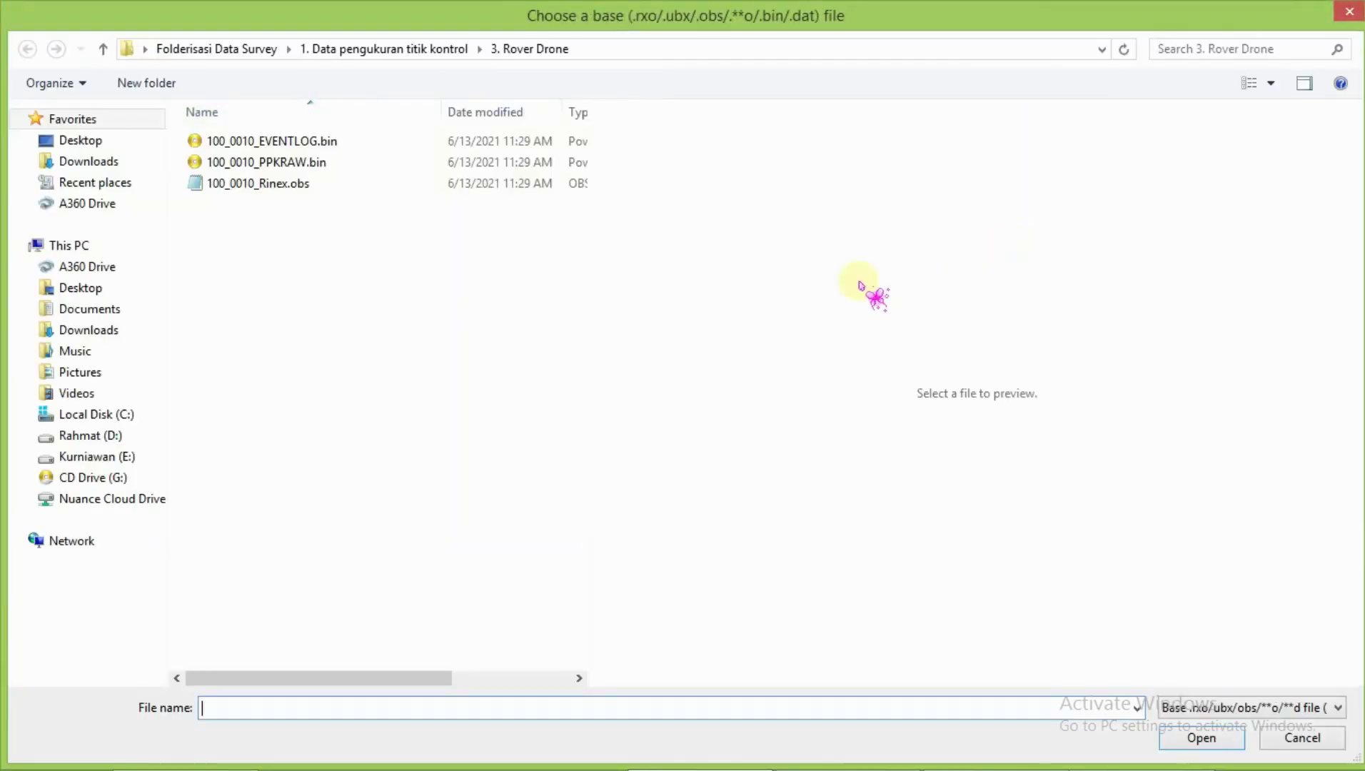
pyautogui.click(419, 50)
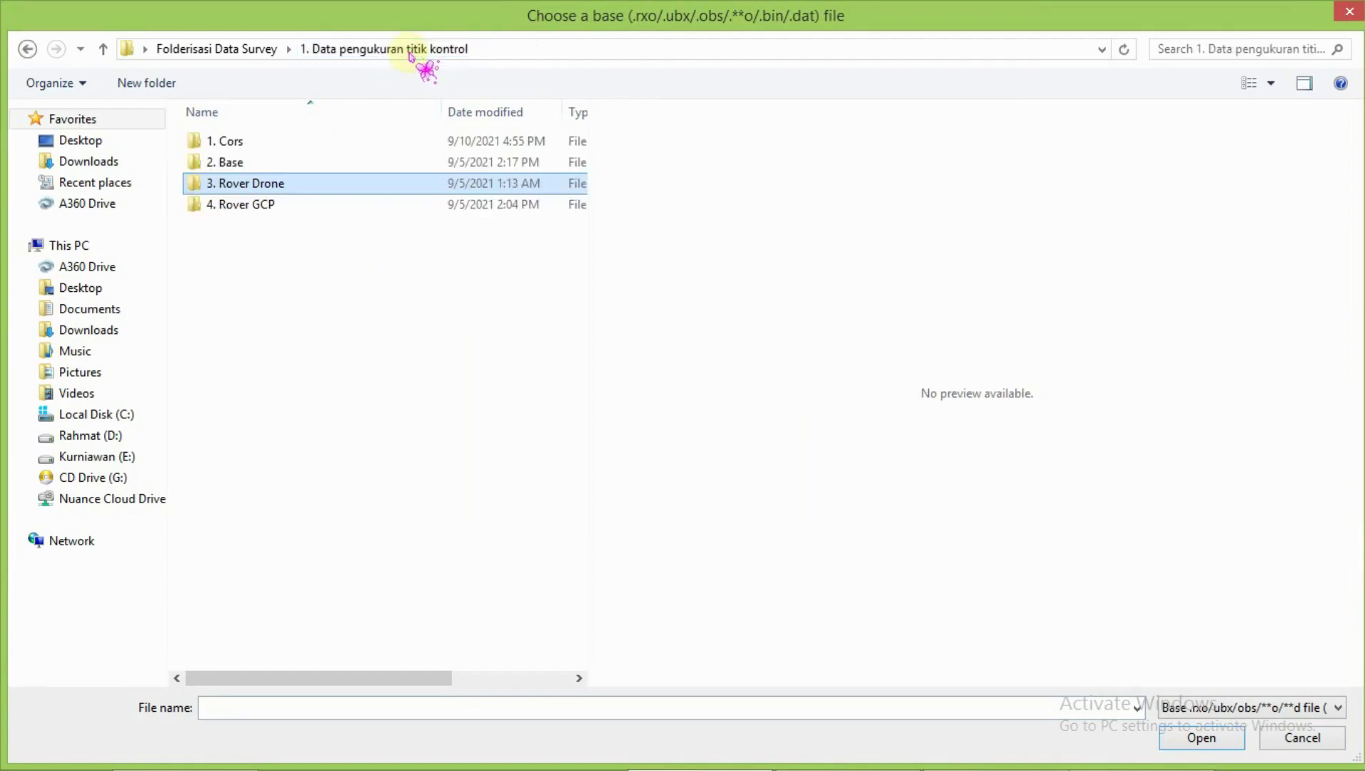
pyautogui.click(319, 165)
pyautogui.doubleClick(319, 165)
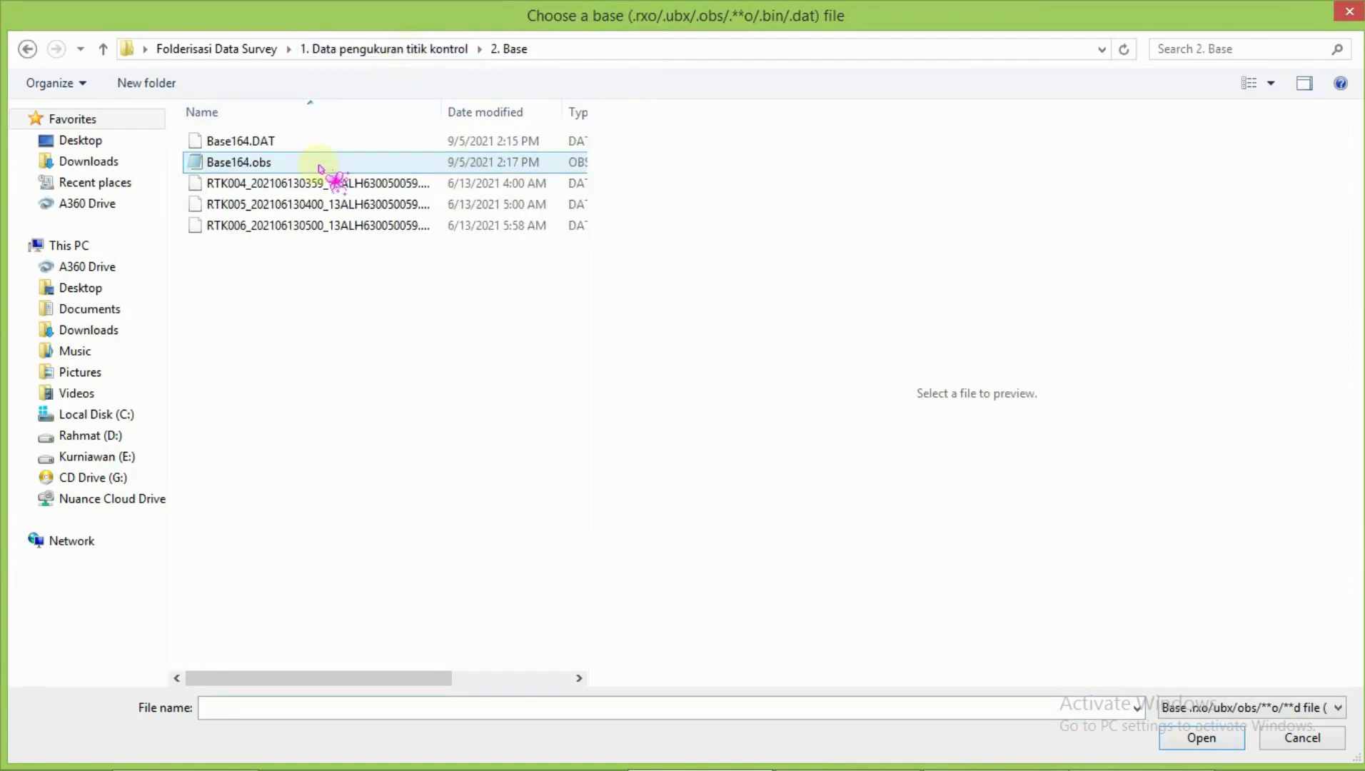
pyautogui.doubleClick(319, 164)
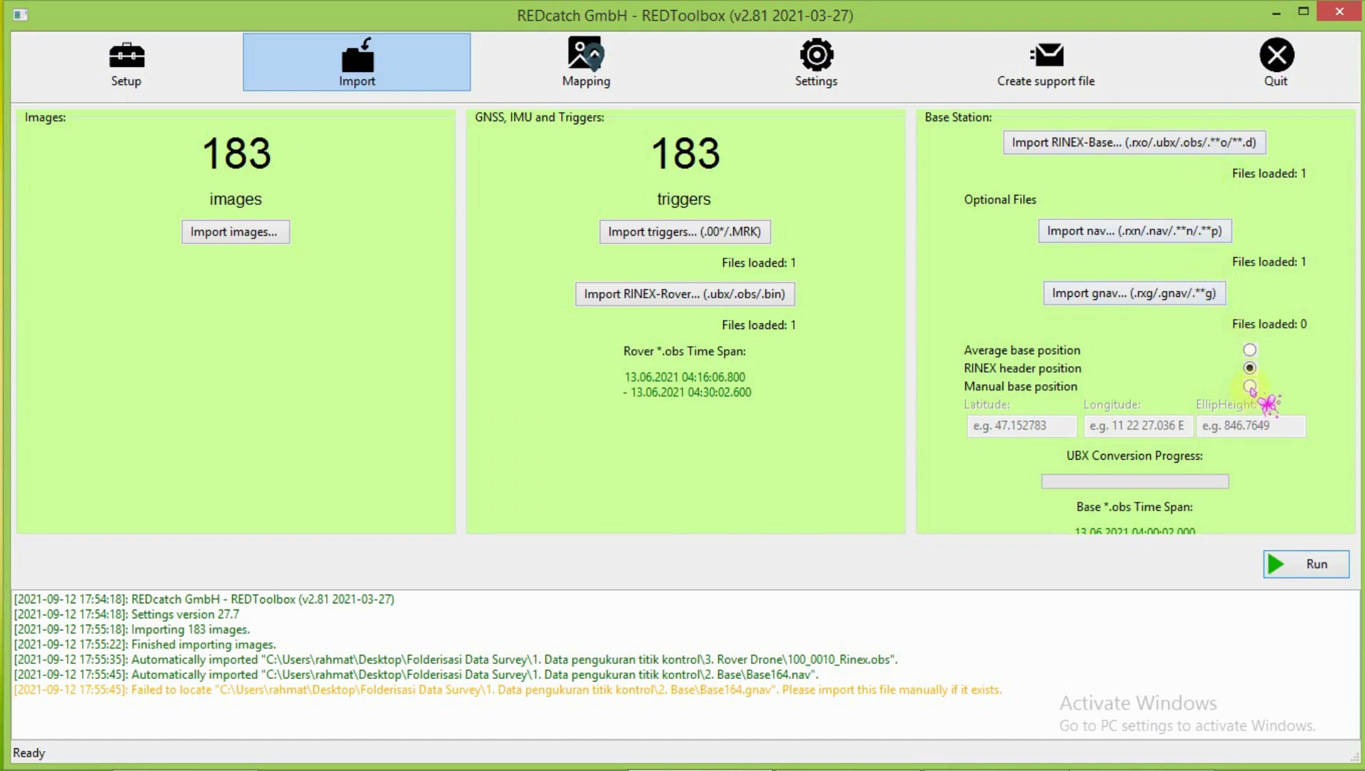
pyautogui.click(1249, 386)
pyautogui.click(1051, 428)
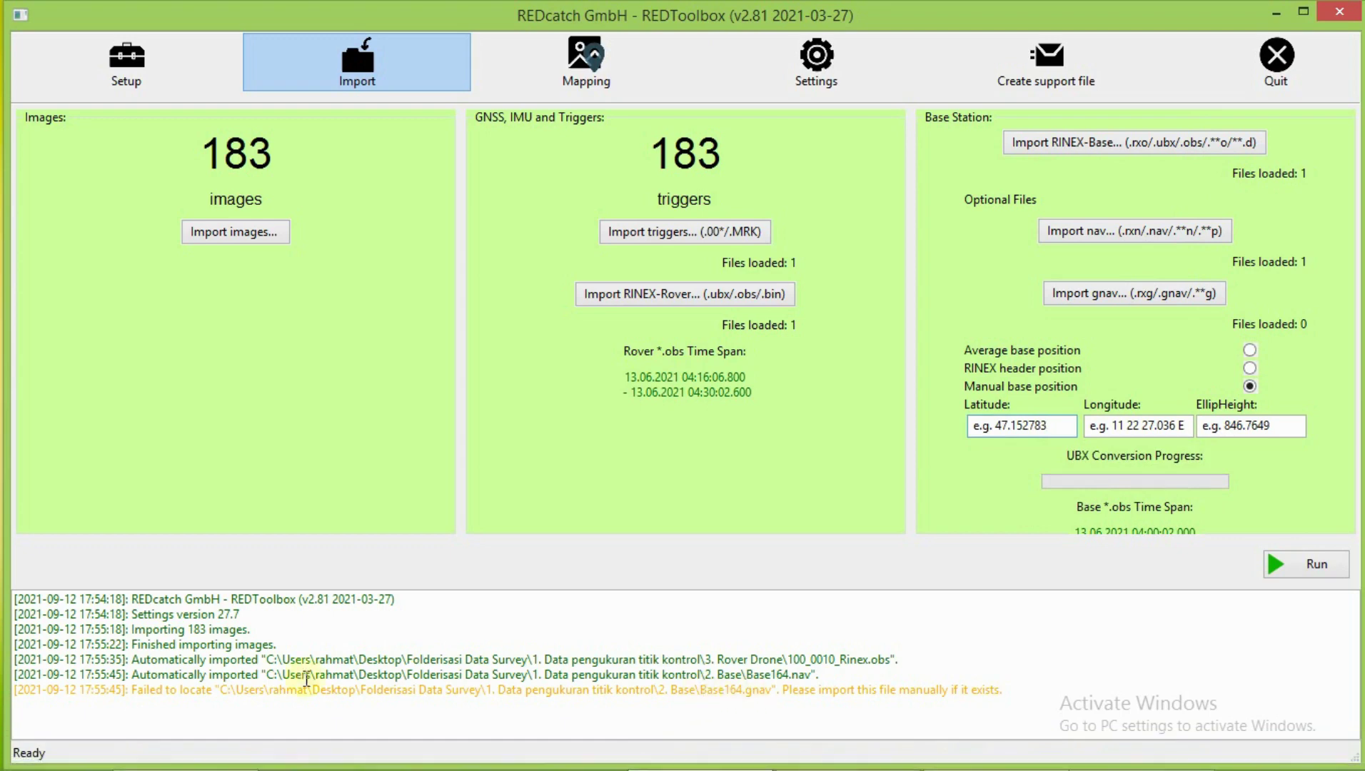
# Switch to Excel and copy the Point List rows from Base through GCP 5, covering ID, latitude, longitude and height
pyautogui.click(165, 762)
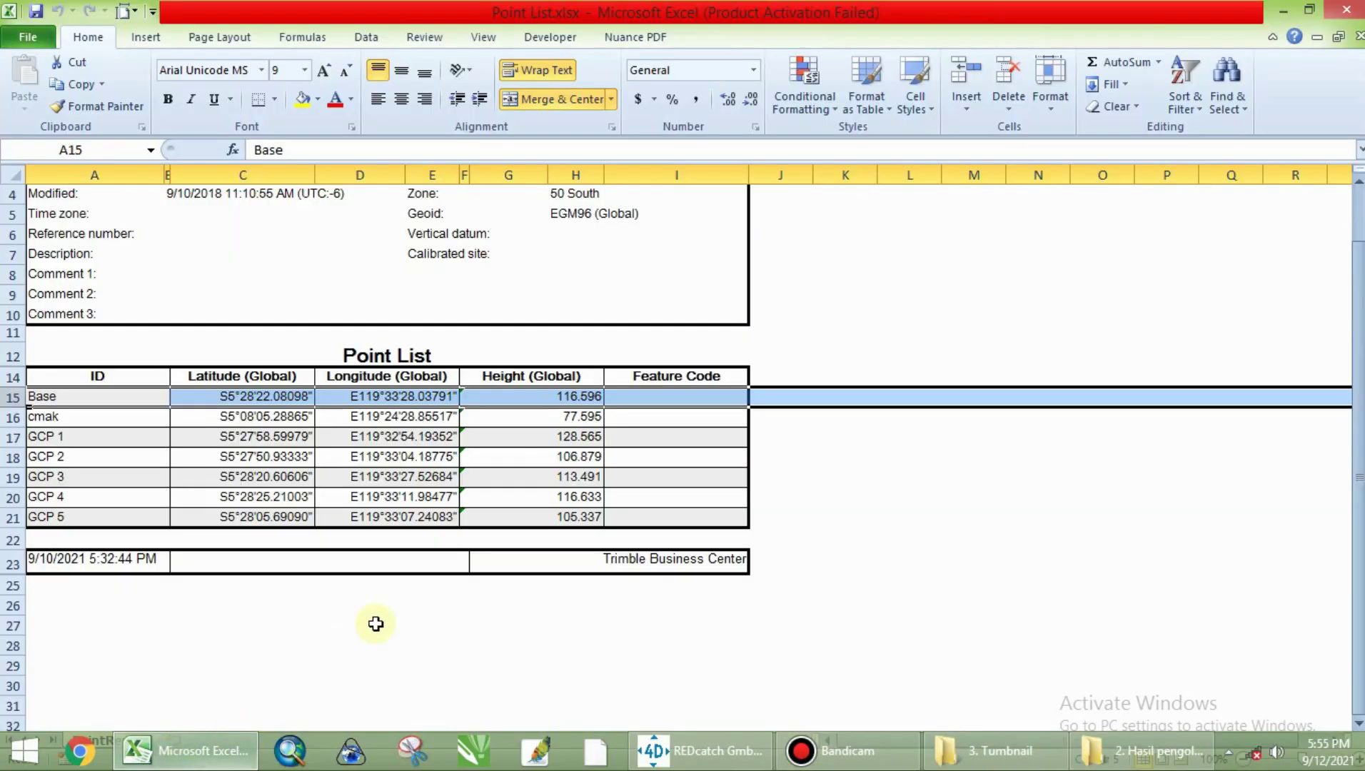
pyautogui.click(804, 331)
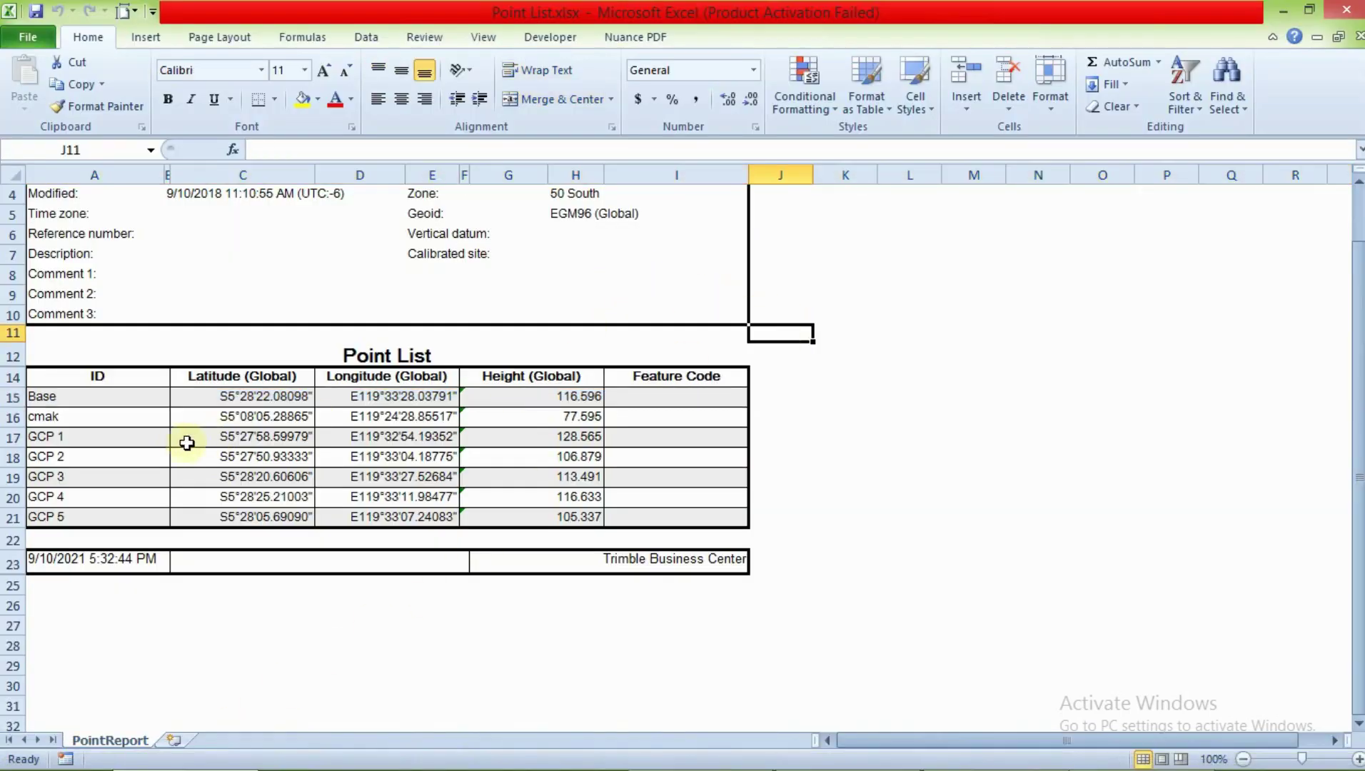
pyautogui.click(115, 416)
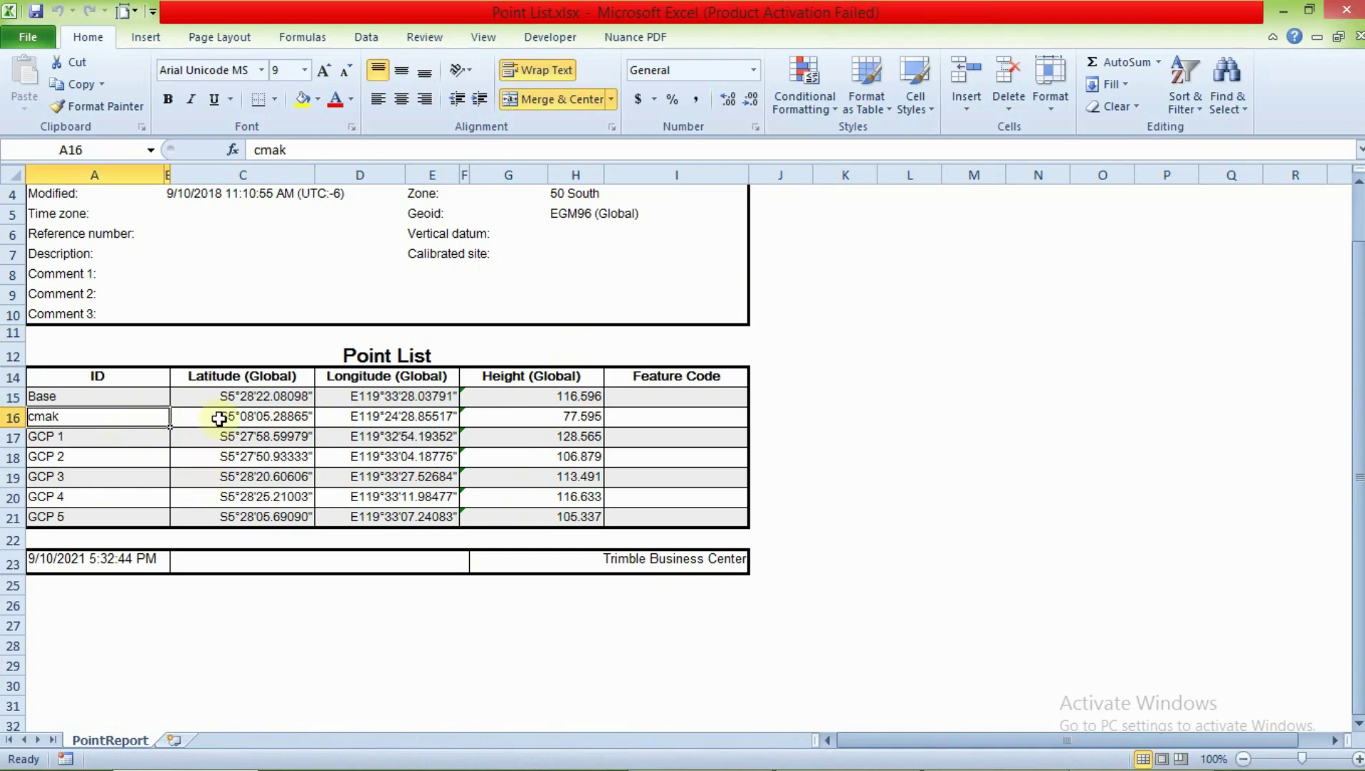
pyautogui.moveTo(222, 396); pyautogui.dragTo(513, 503)
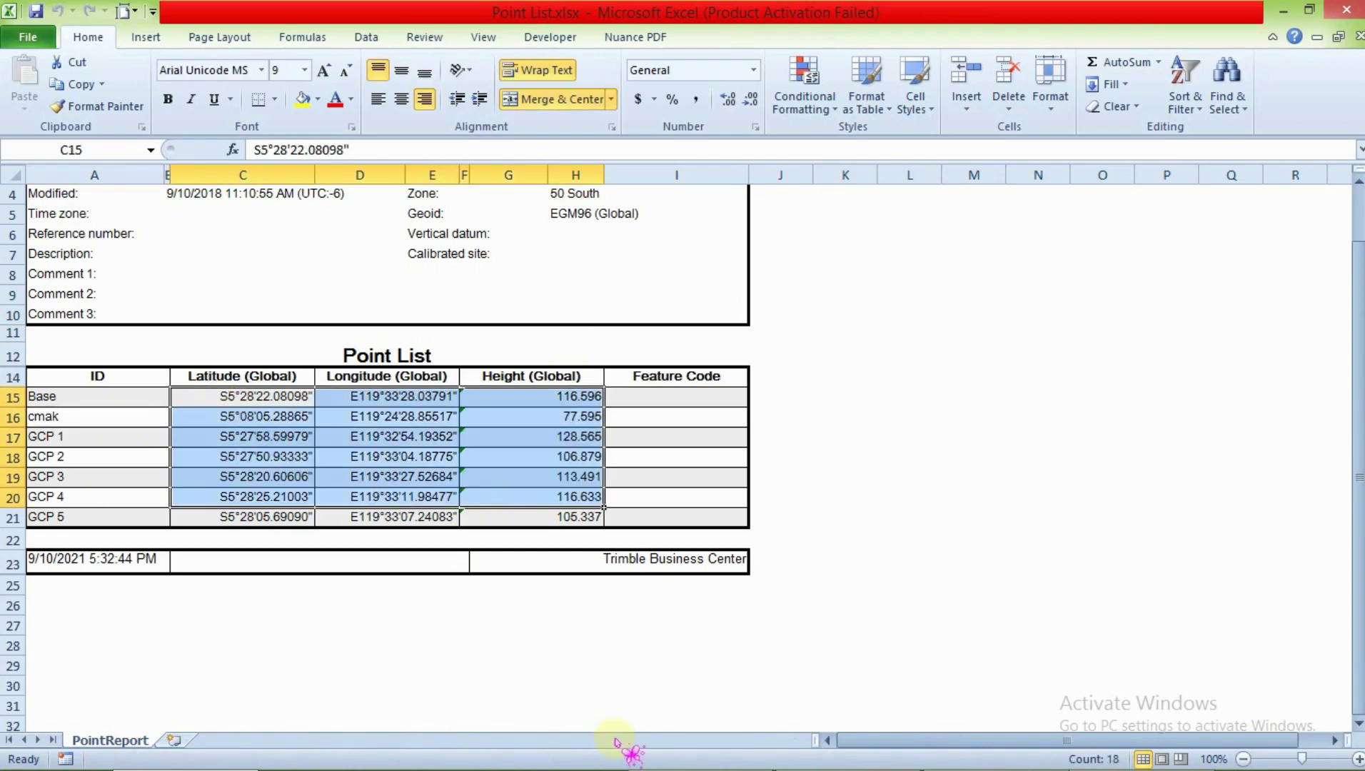
pyautogui.moveTo(621, 765)
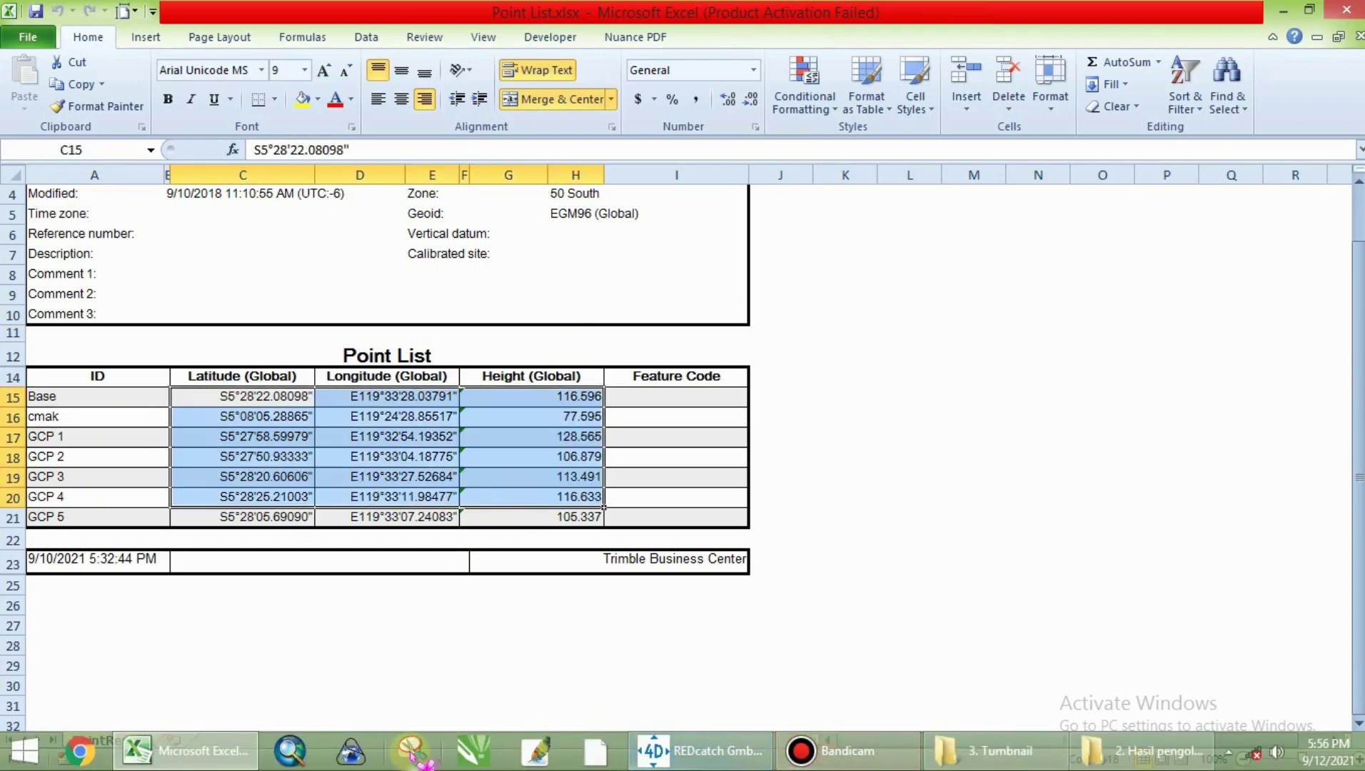
pyautogui.click(678, 751)
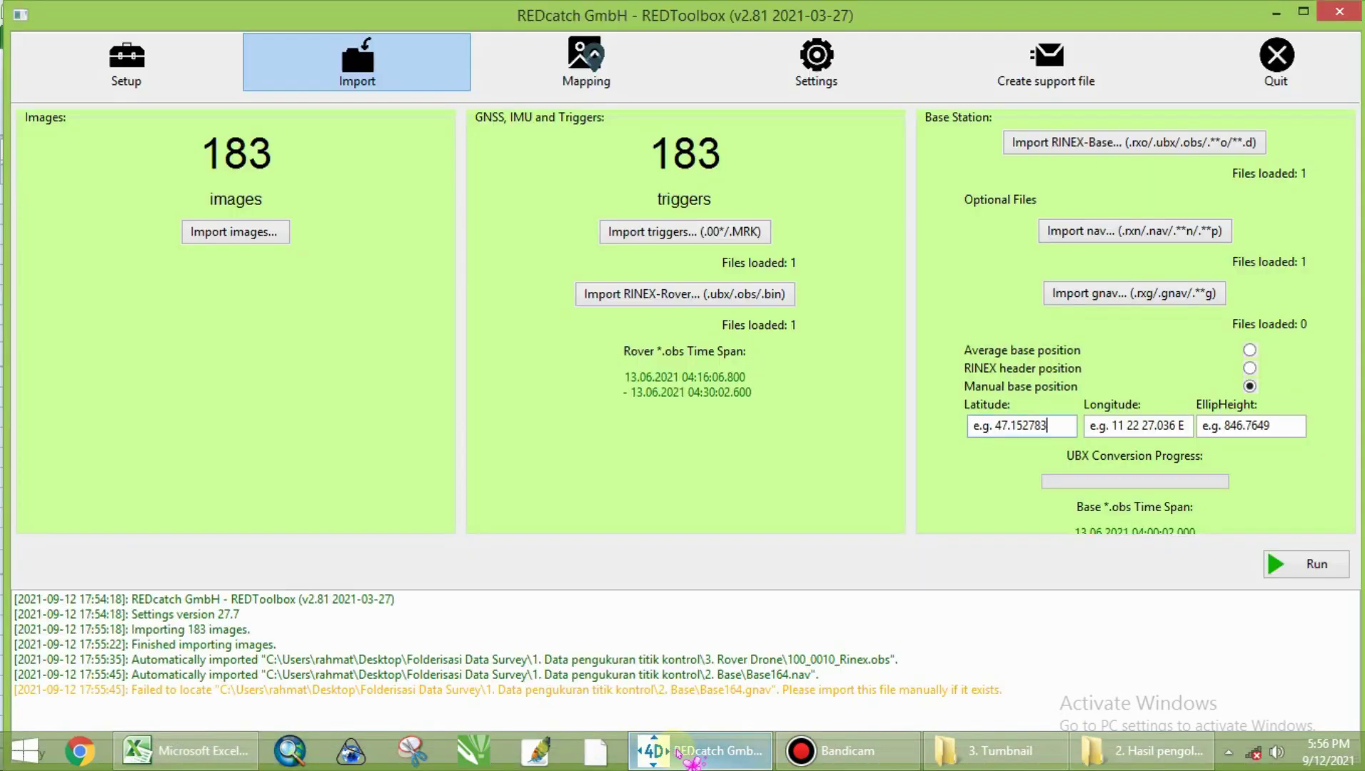
pyautogui.click(678, 750)
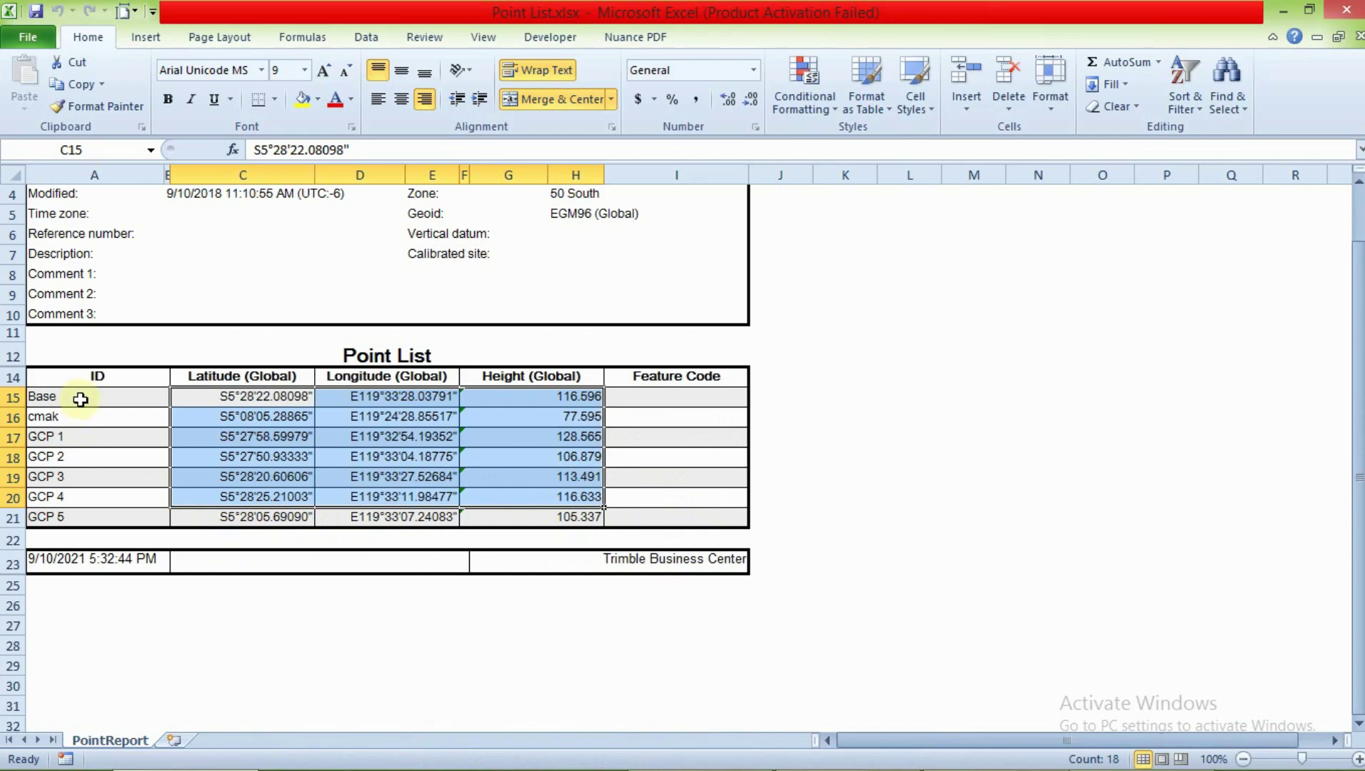
pyautogui.moveTo(80, 399); pyautogui.dragTo(567, 518)
pyautogui.hotkey('ctrl', 'c')
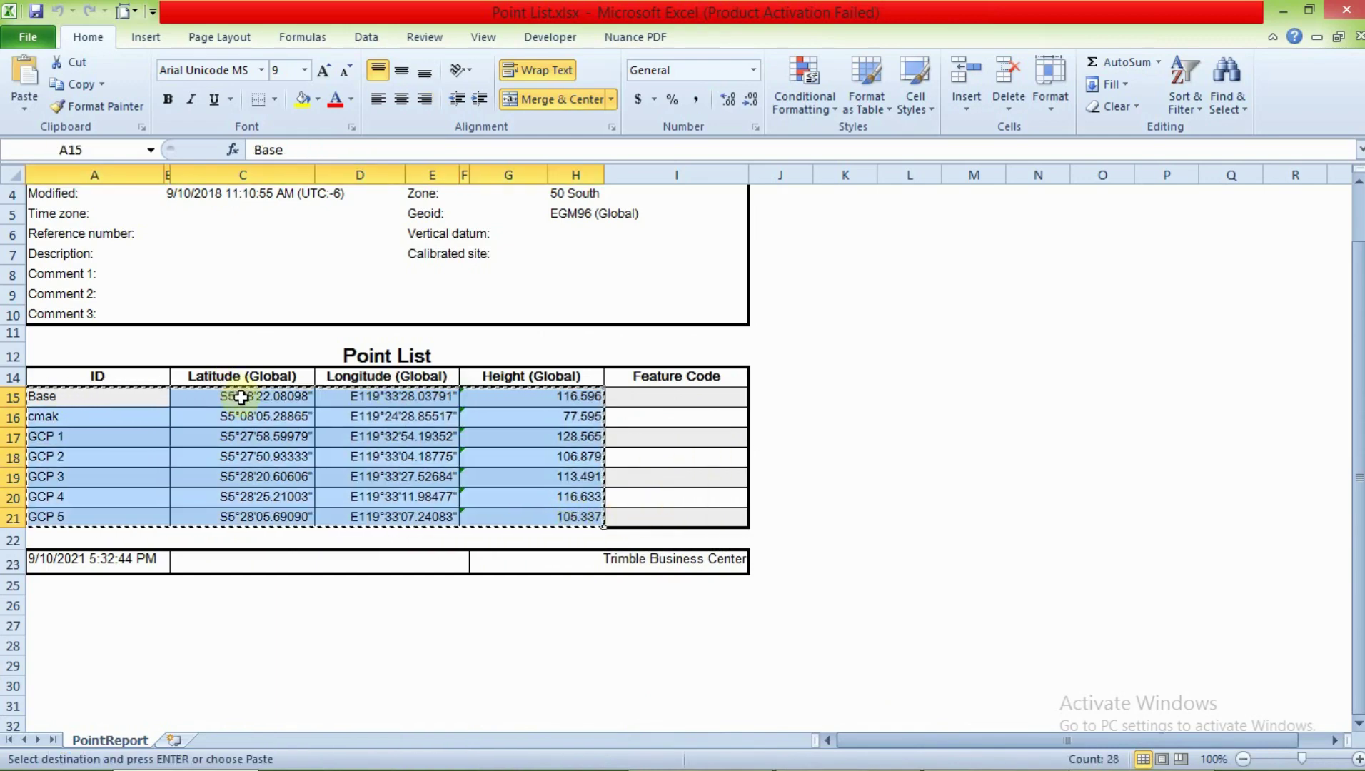
# Copy the latitude, longitude and height of Base through GCP 4 and paste them as values starting at J15
pyautogui.moveTo(241, 397); pyautogui.dragTo(518, 508)
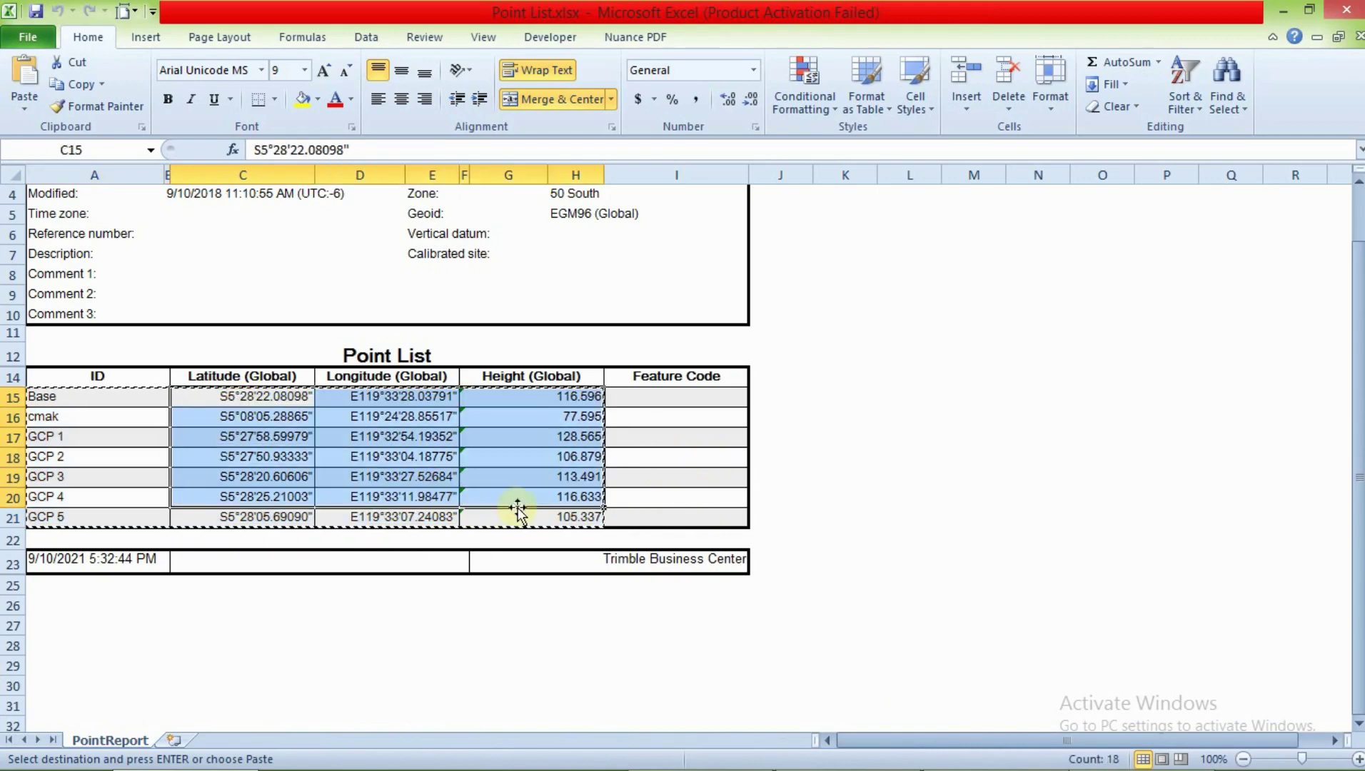
pyautogui.click(786, 394)
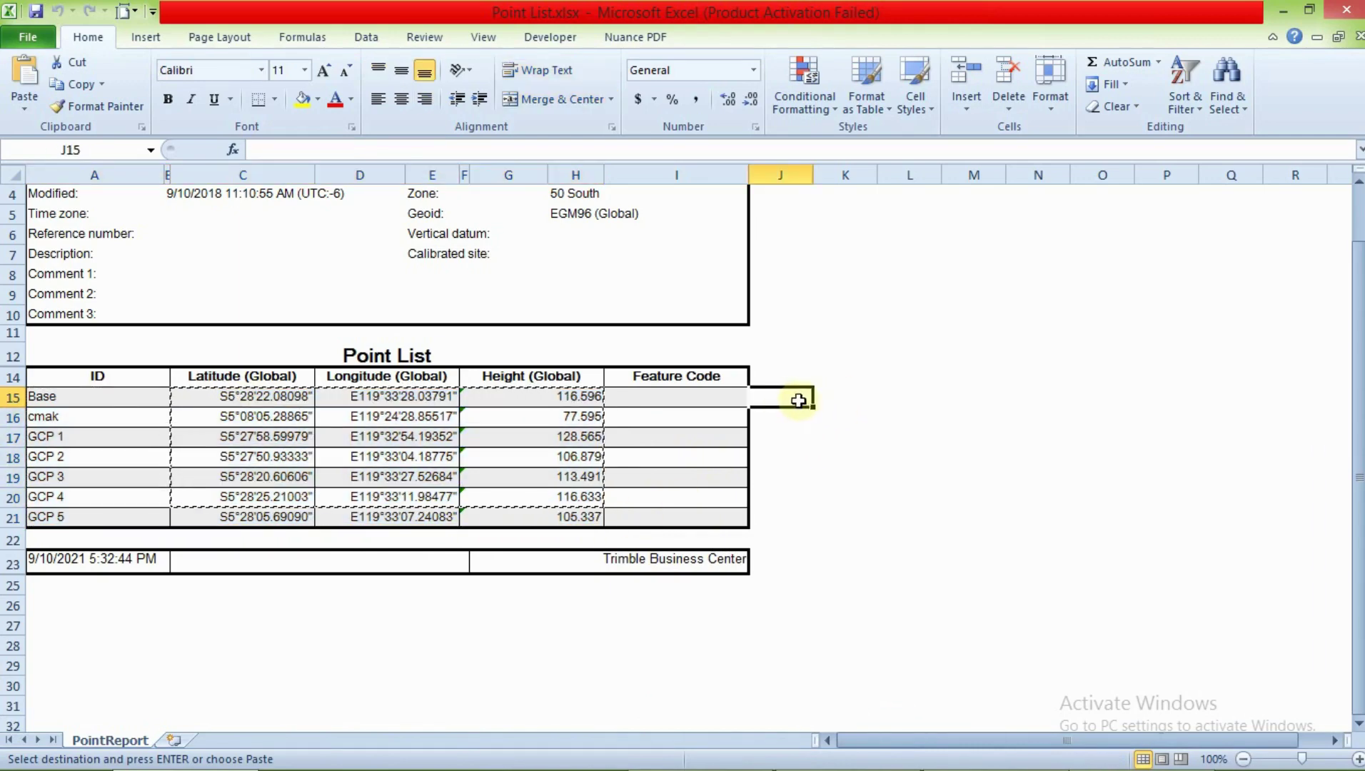
pyautogui.rightClick(797, 398)
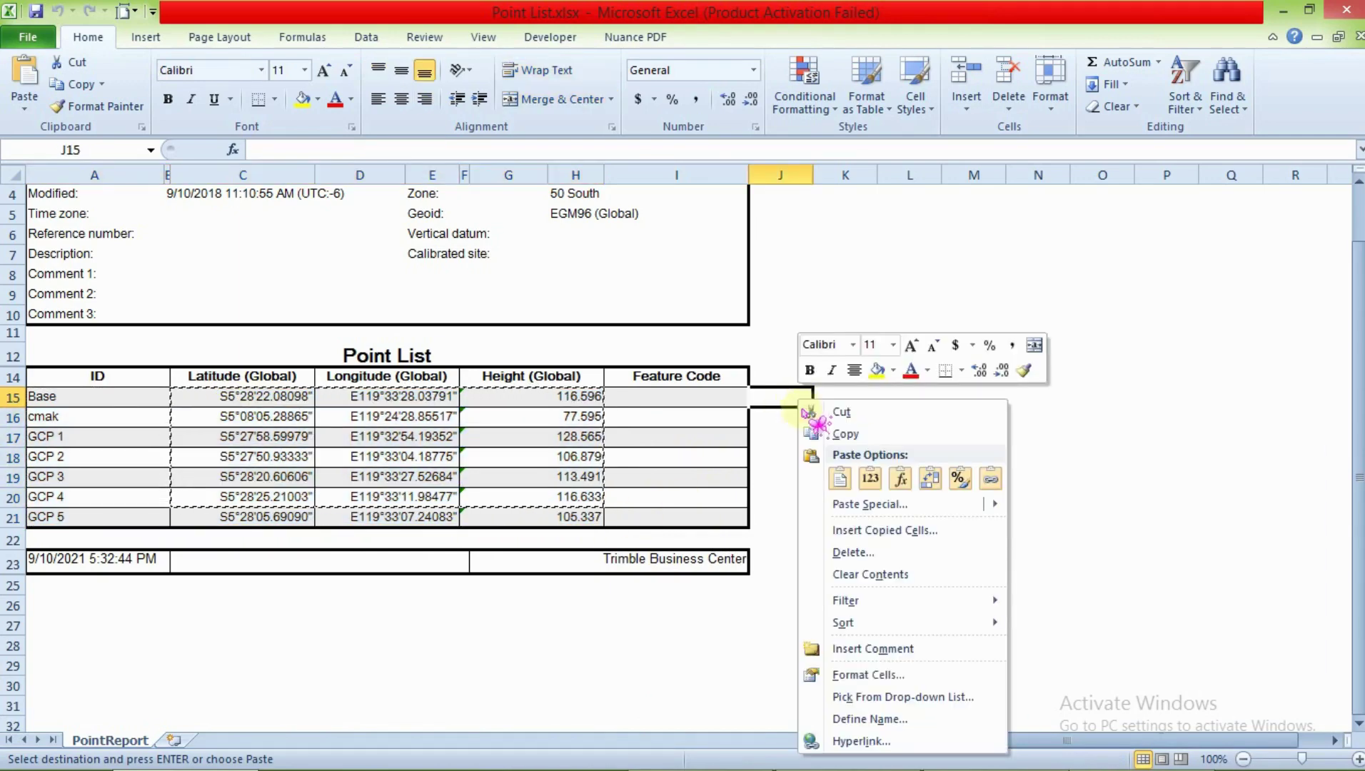
pyautogui.click(865, 478)
pyautogui.click(821, 553)
pyautogui.click(823, 396)
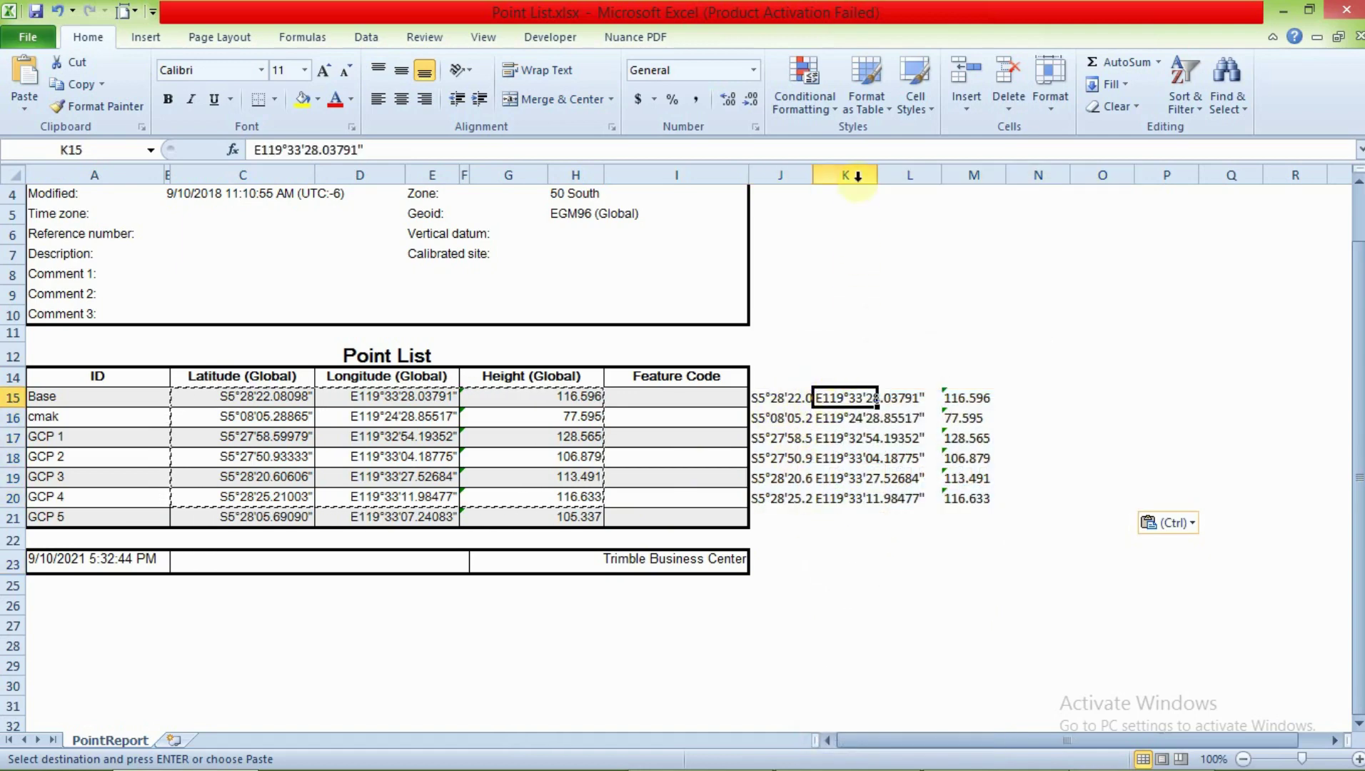
# Insert five blank columns at K through O, between the pasted latitudes and longitudes
pyautogui.moveTo(853, 175); pyautogui.dragTo(1102, 175)
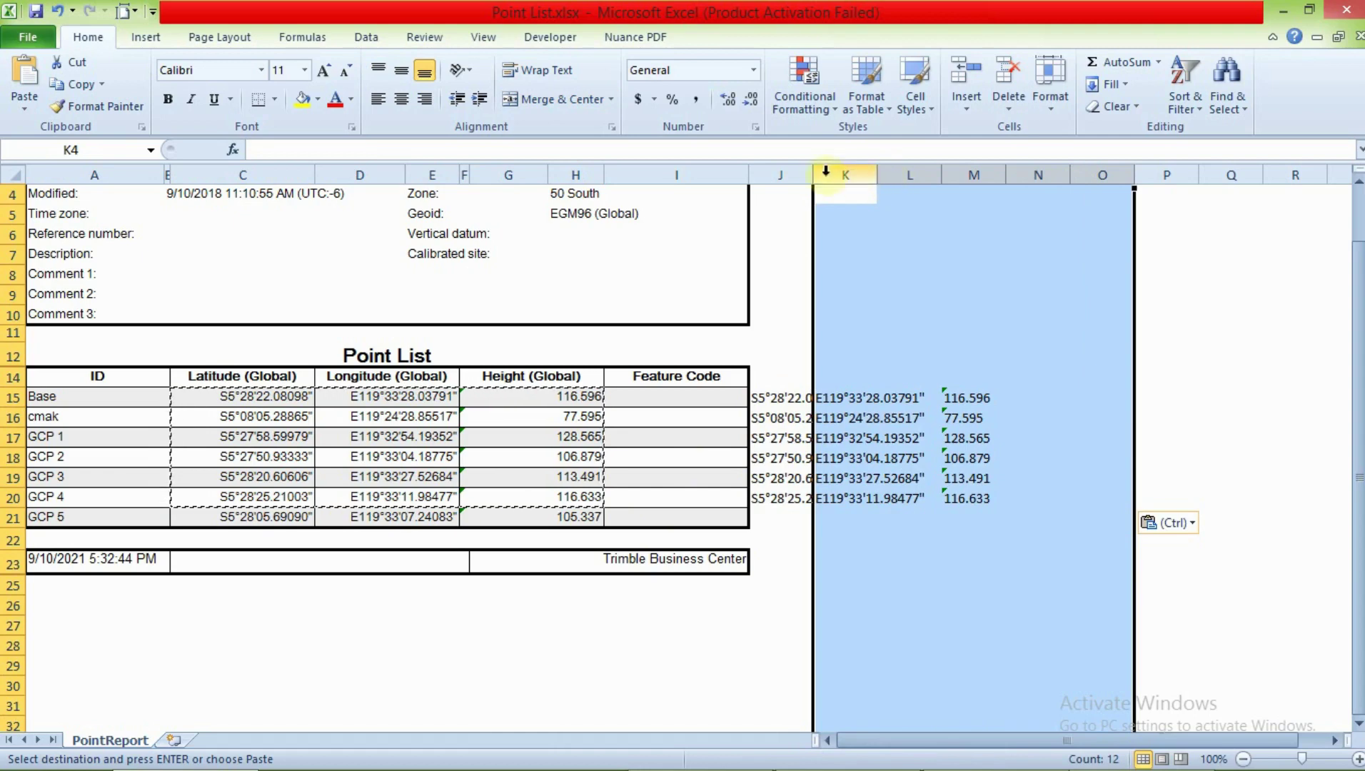
pyautogui.rightClick(854, 175)
pyautogui.click(912, 316)
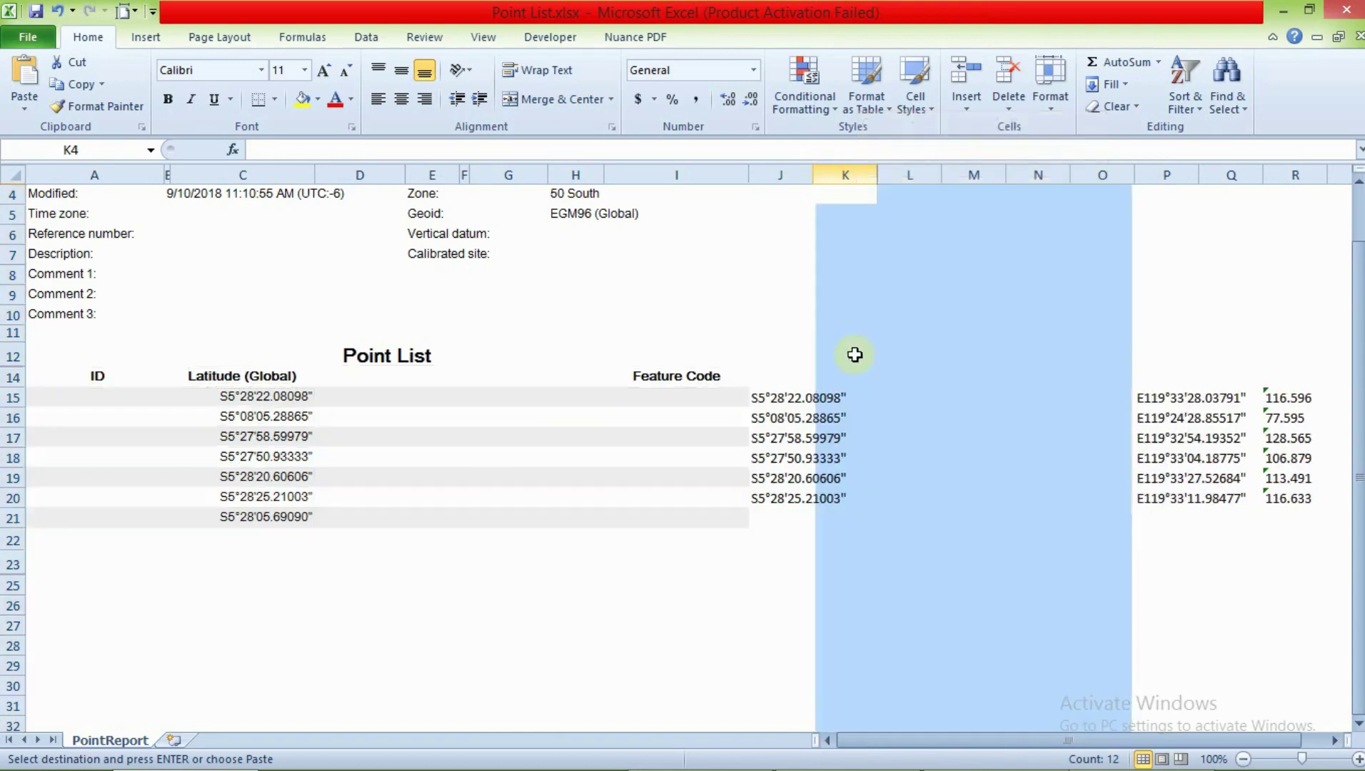
pyautogui.click(868, 335)
# Start a fixed-width Text to Columns conversion for the pasted latitudes in J15:J20
pyautogui.moveTo(774, 406); pyautogui.dragTo(776, 494)
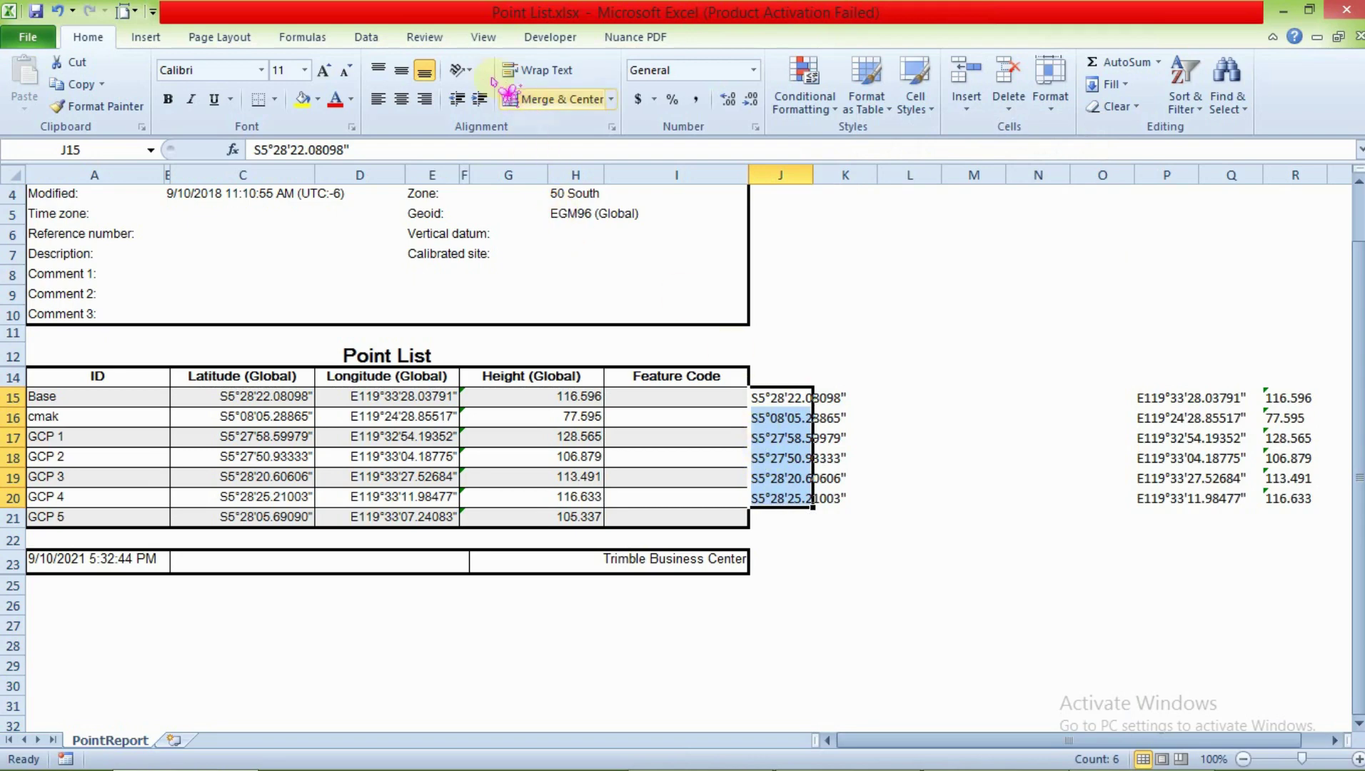
pyautogui.click(212, 38)
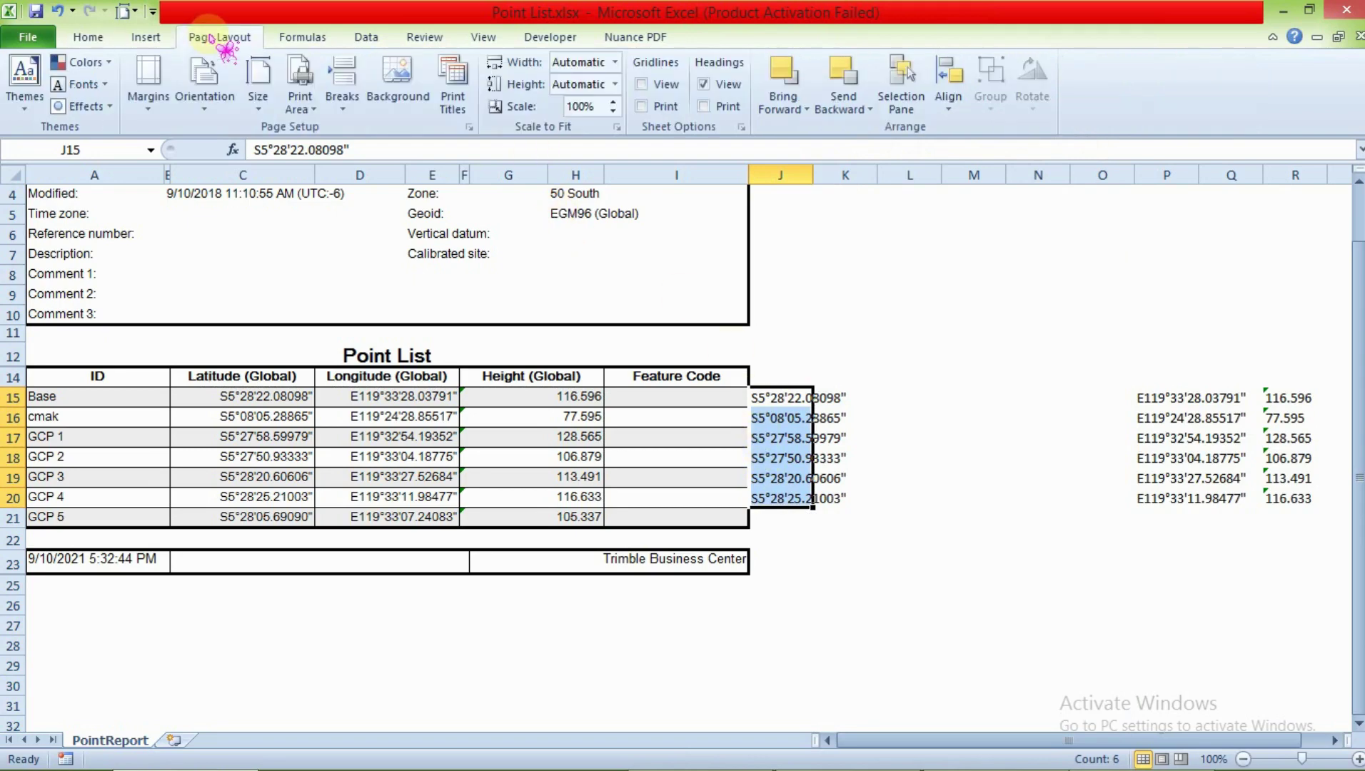
pyautogui.click(366, 39)
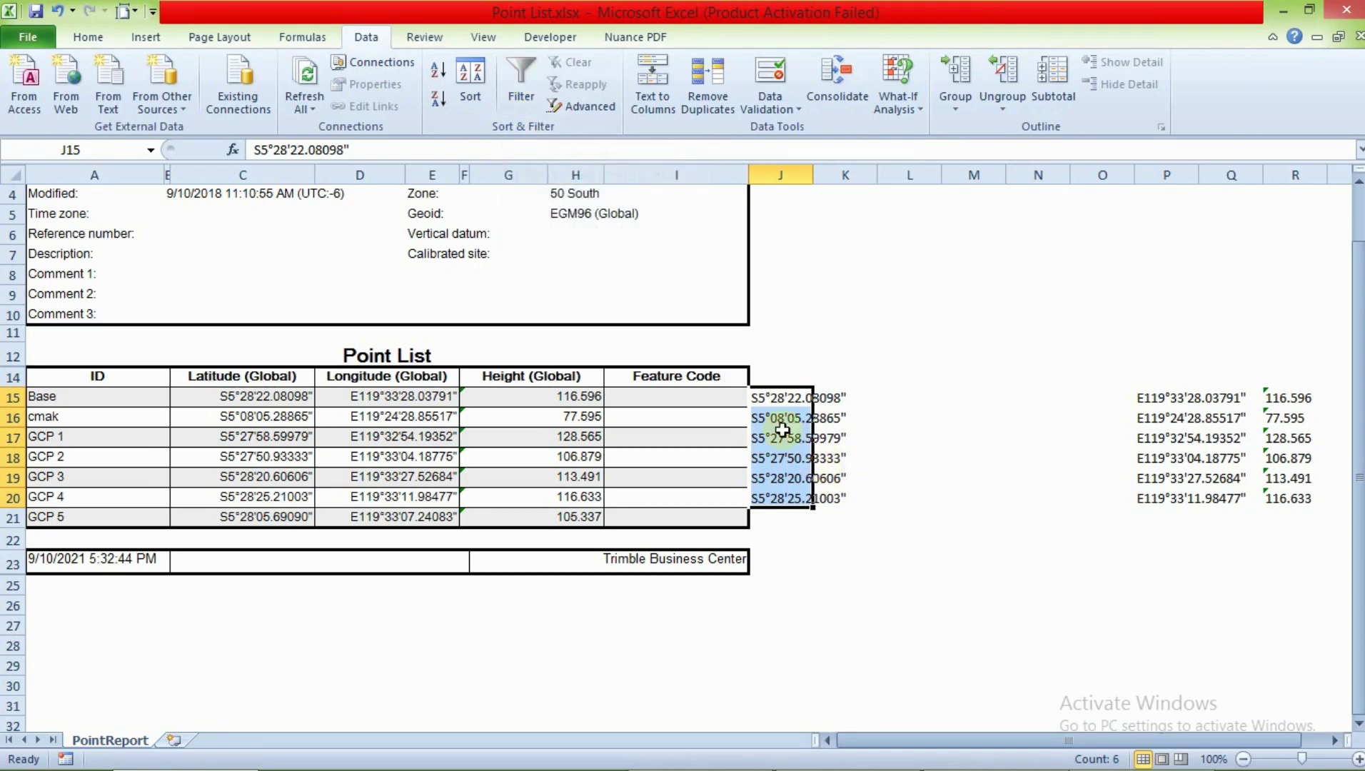
pyautogui.click(779, 398)
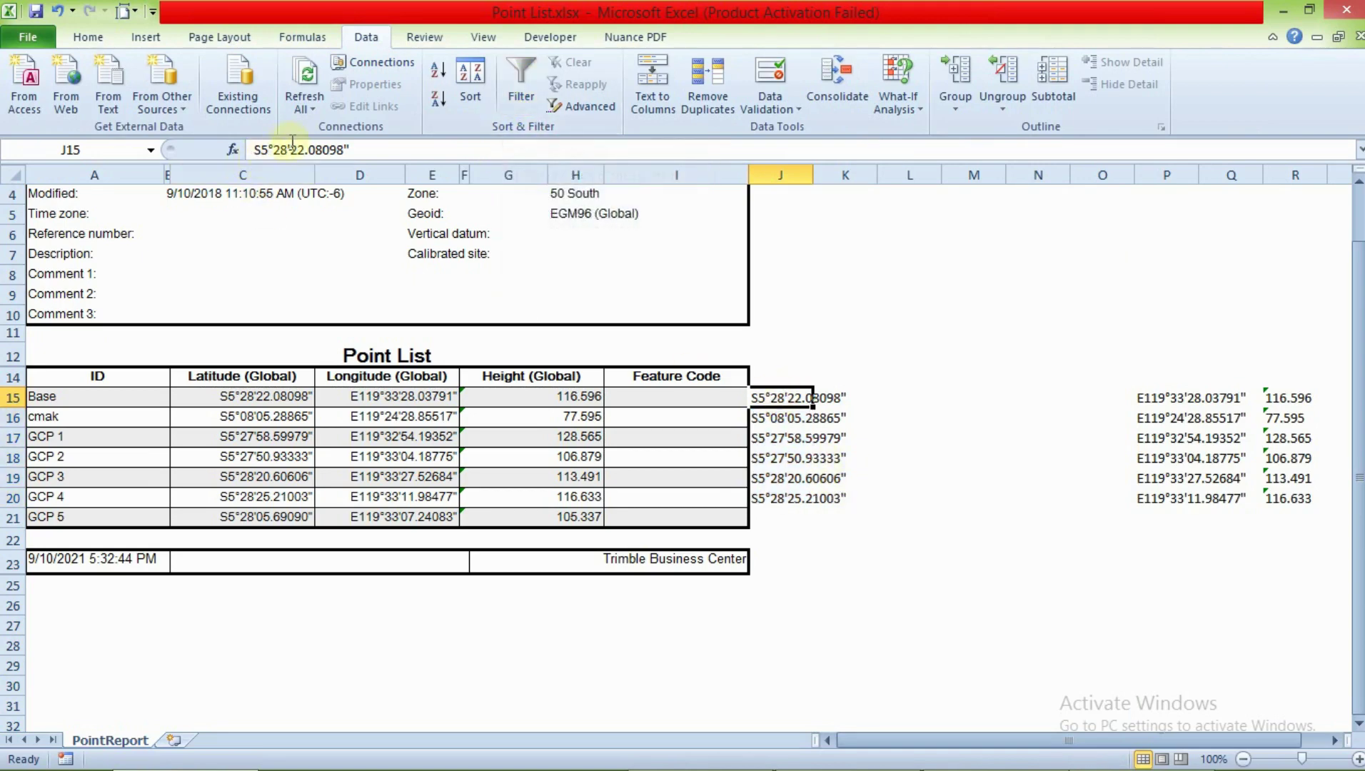
pyautogui.click(856, 380)
pyautogui.moveTo(759, 401); pyautogui.dragTo(782, 503)
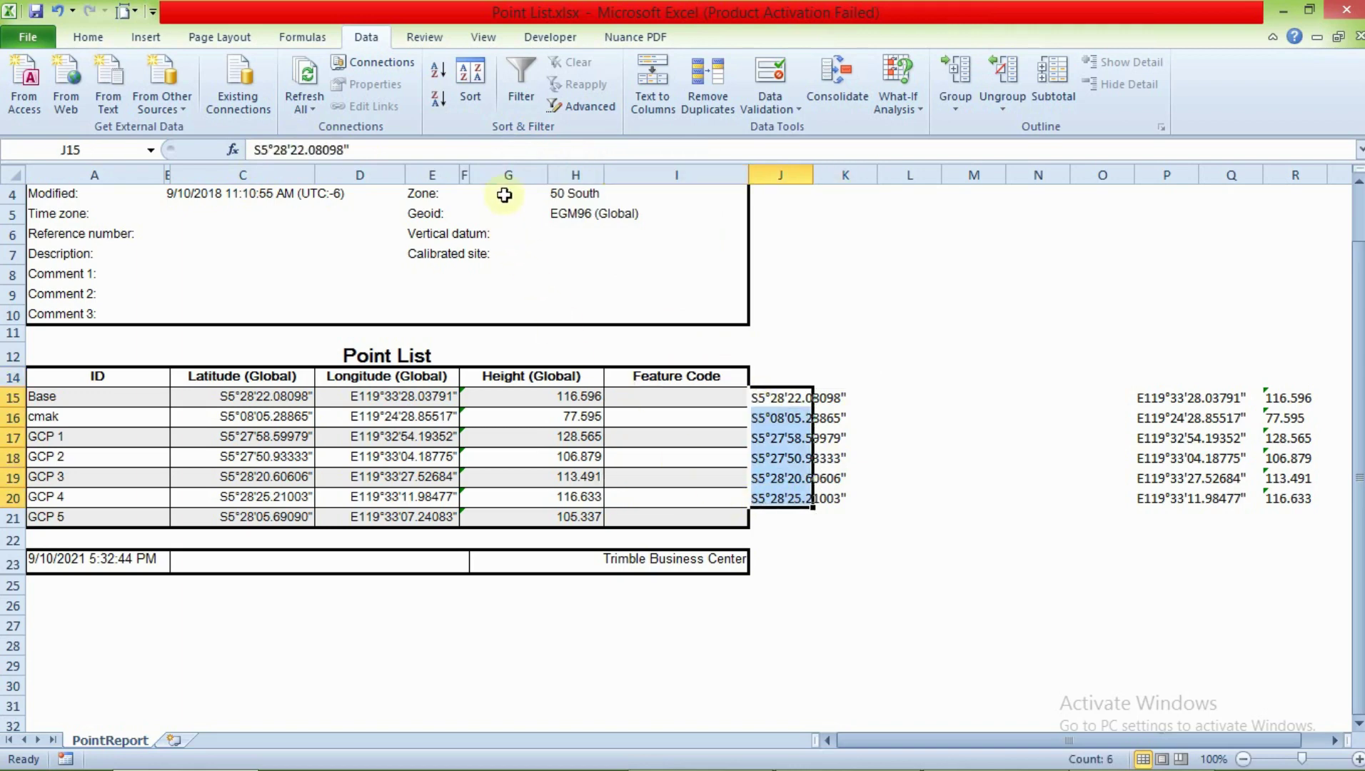
pyautogui.click(652, 86)
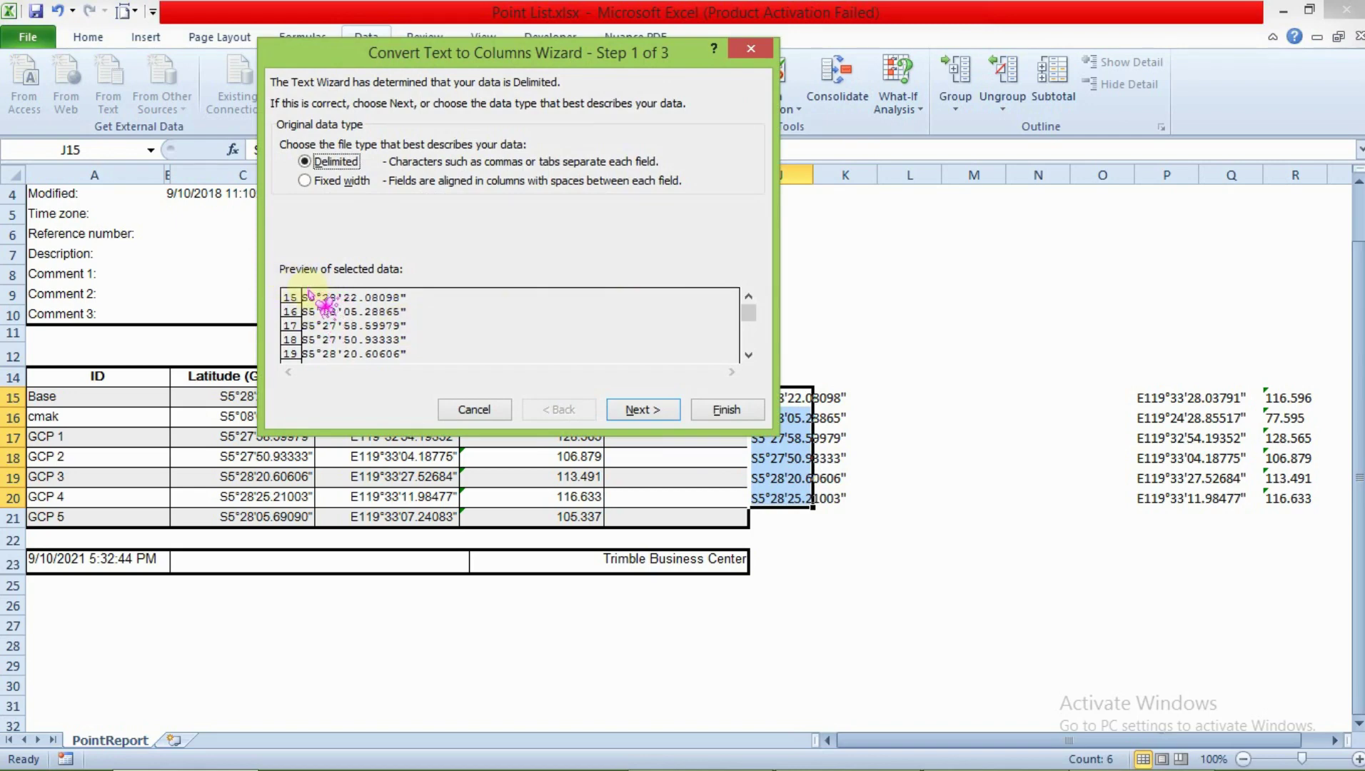
pyautogui.click(314, 180)
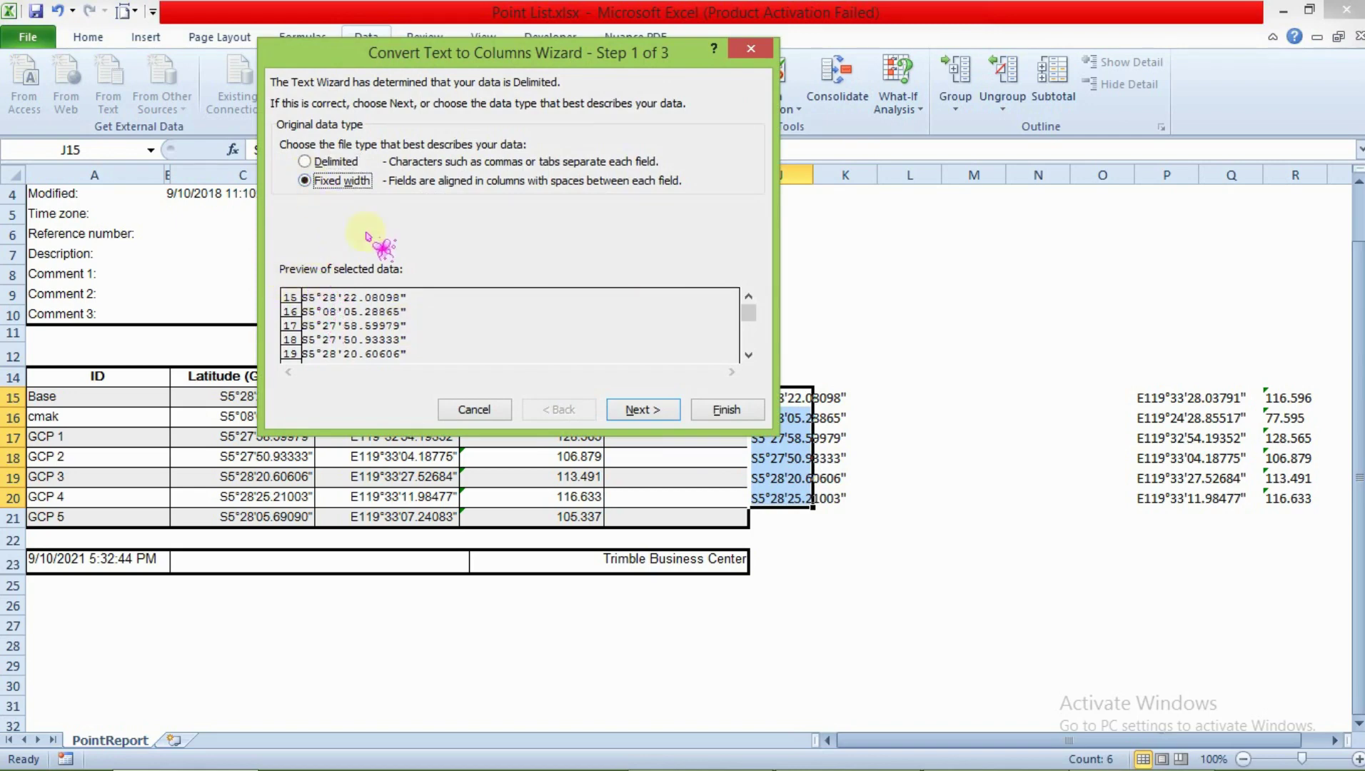
pyautogui.click(642, 409)
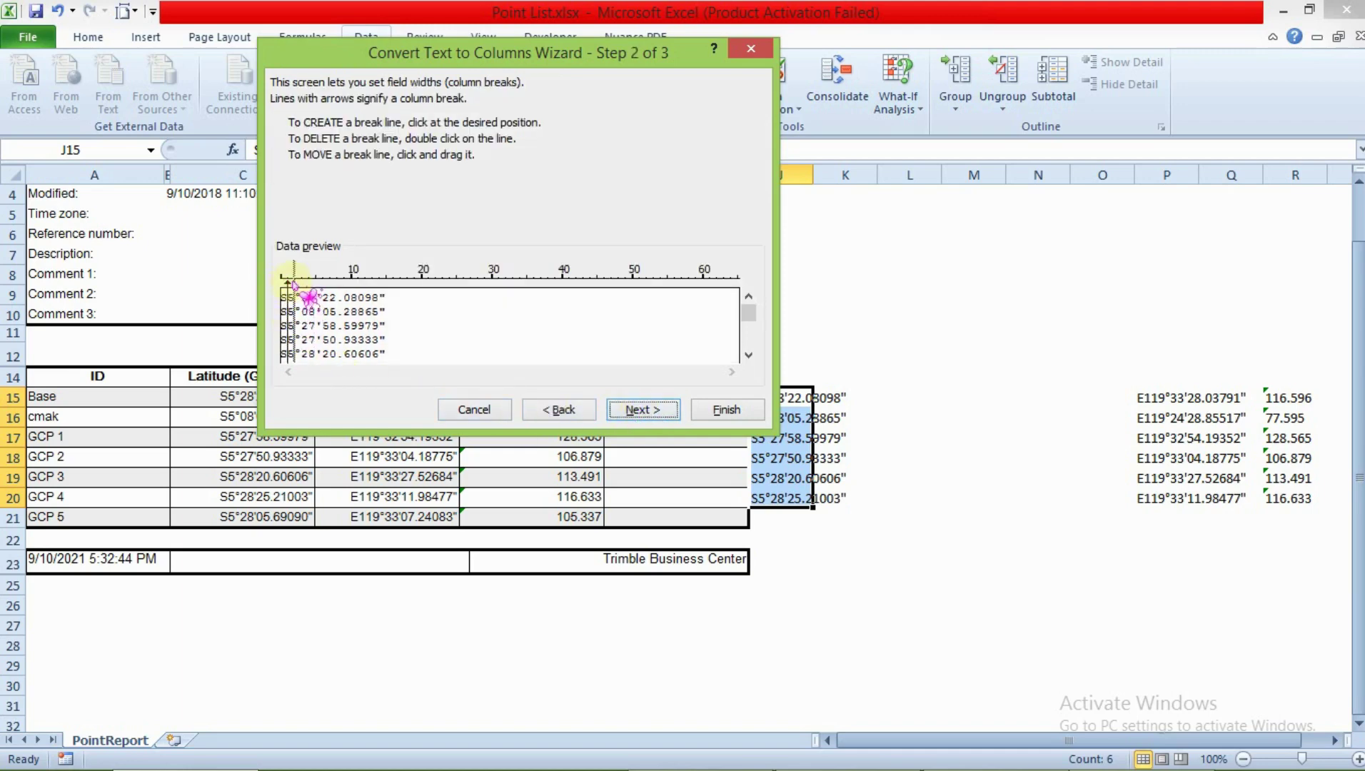
# Add breaks separating the latitude hemisphere letter, degrees, minutes, seconds and their symbols, then finish the split, replacing the destination contents
pyautogui.click(294, 283)
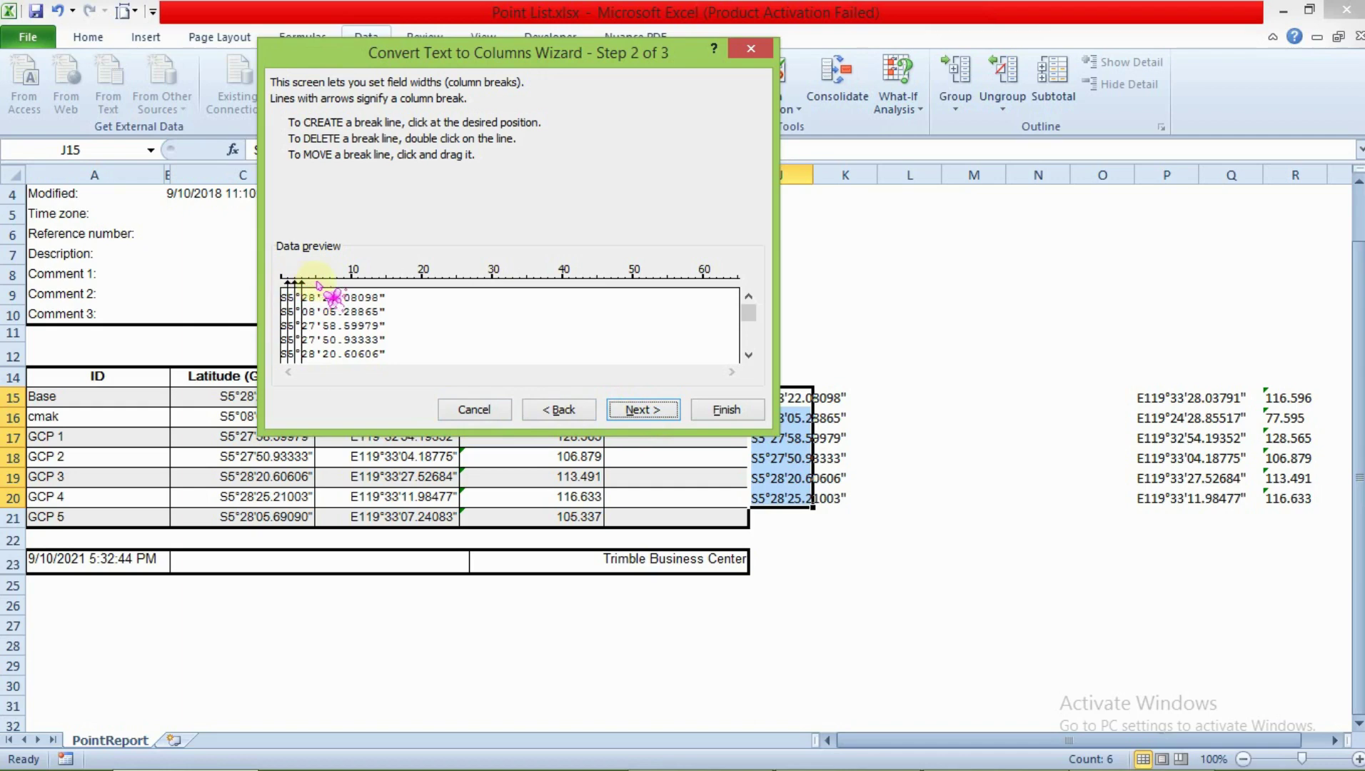
pyautogui.click(317, 284)
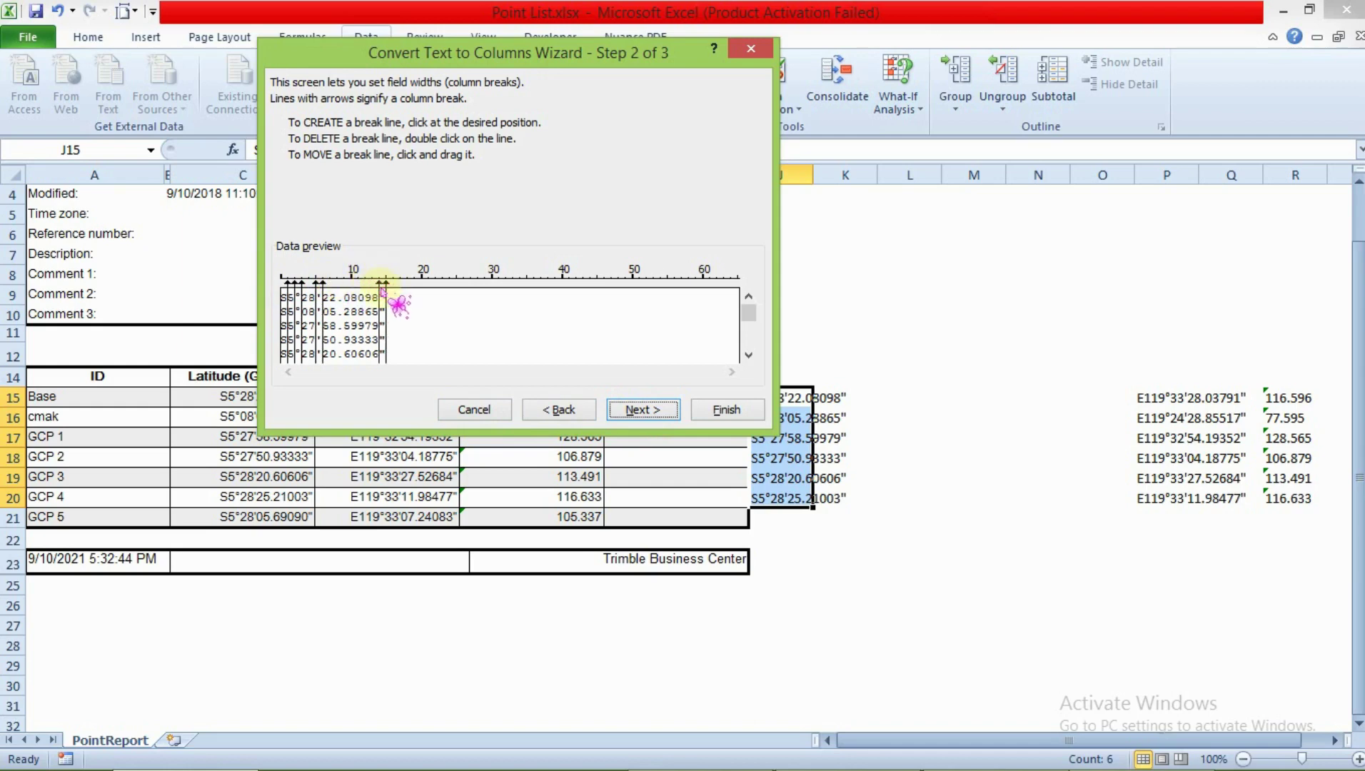
pyautogui.click(642, 410)
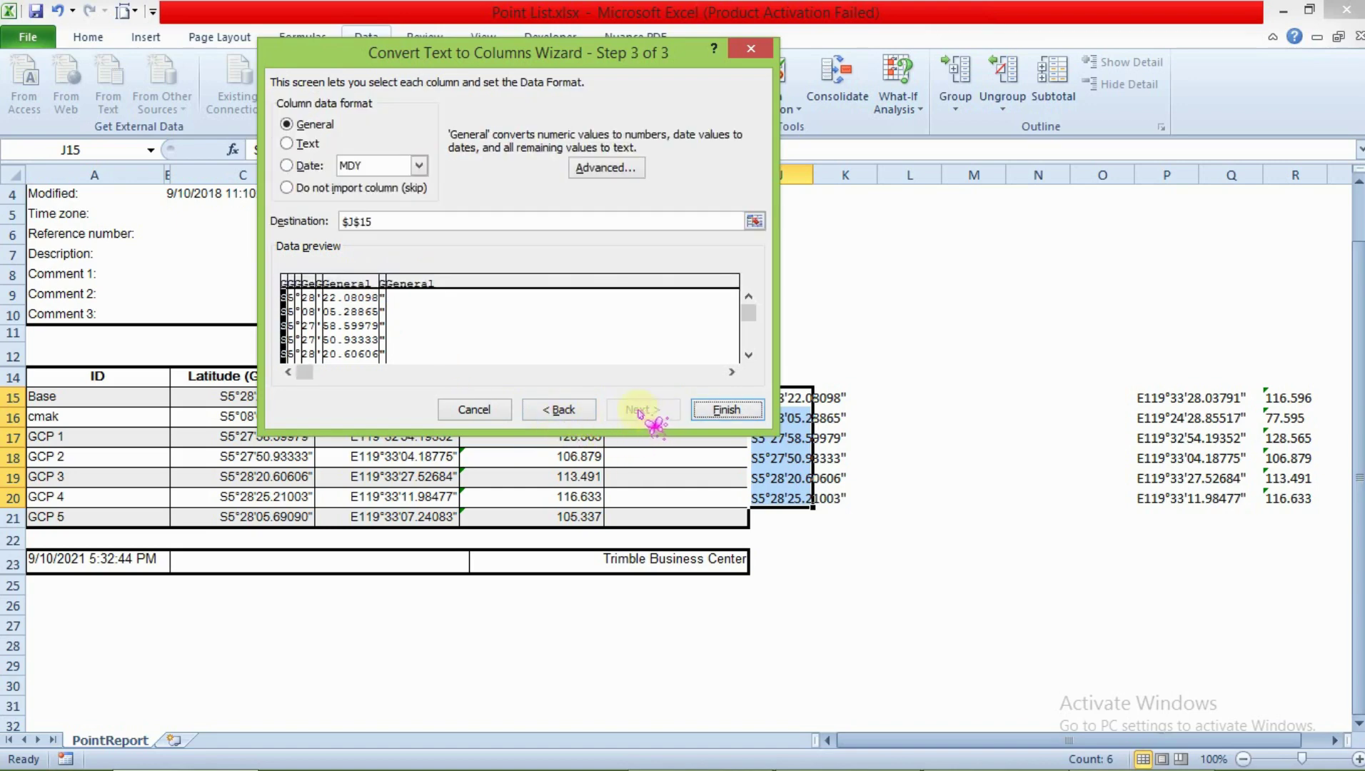
pyautogui.click(720, 410)
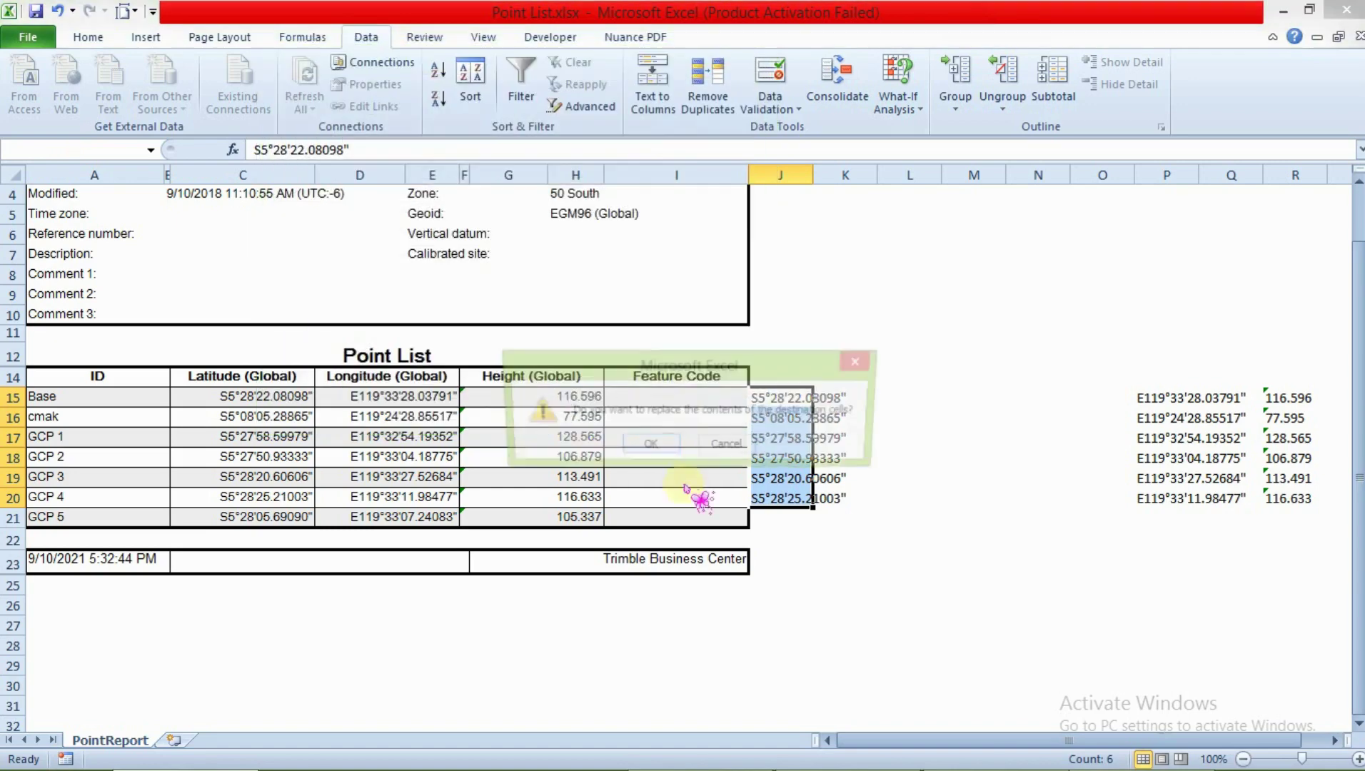
pyautogui.click(669, 453)
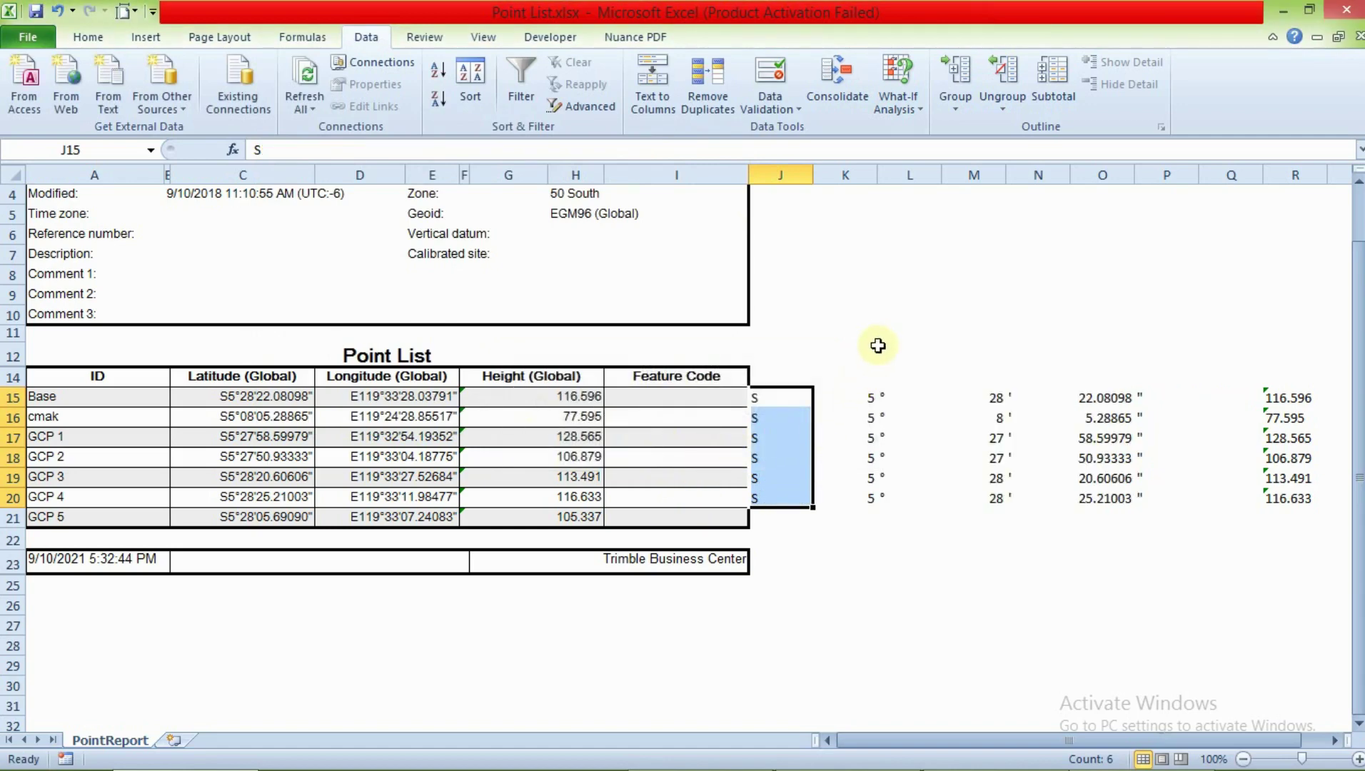
# Autofit the widths of columns J through P holding the split latitude parts
pyautogui.moveTo(802, 170); pyautogui.dragTo(1157, 247)
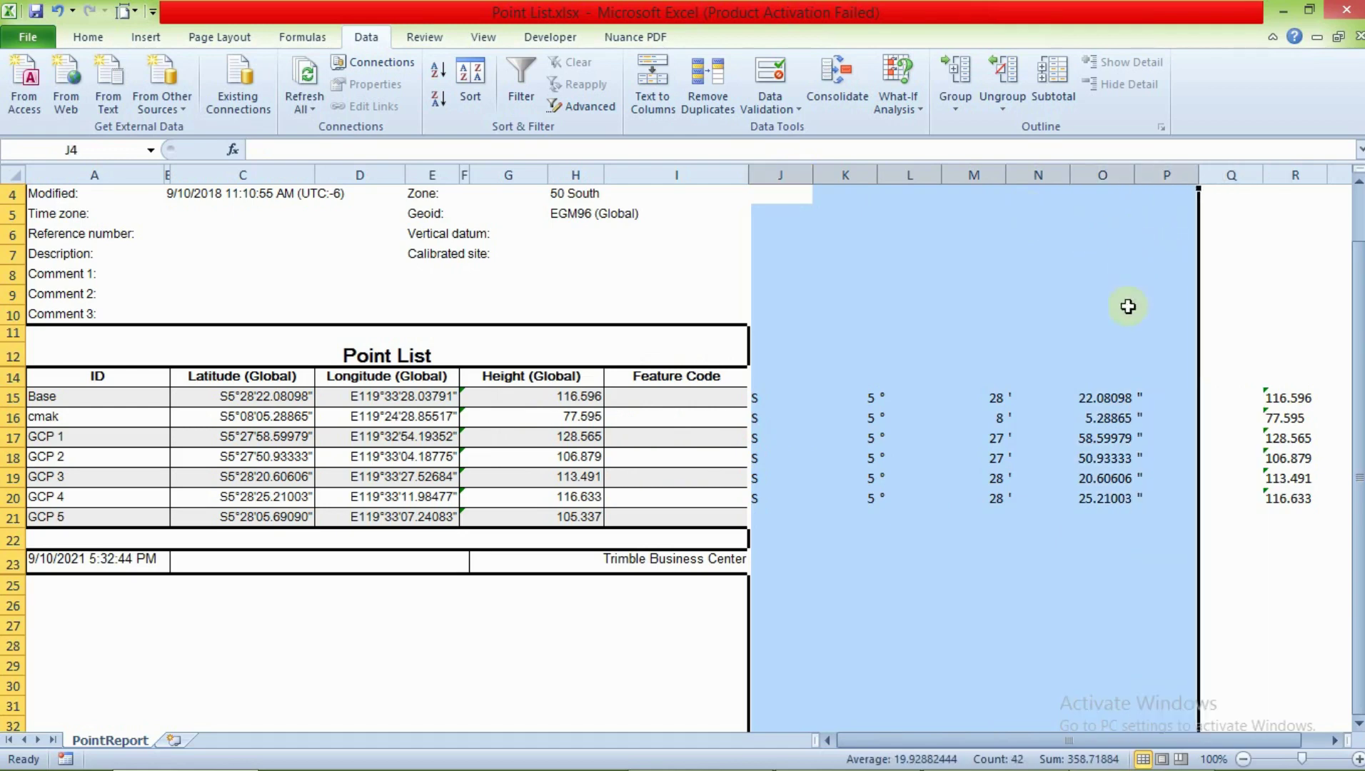
pyautogui.doubleClick(814, 175)
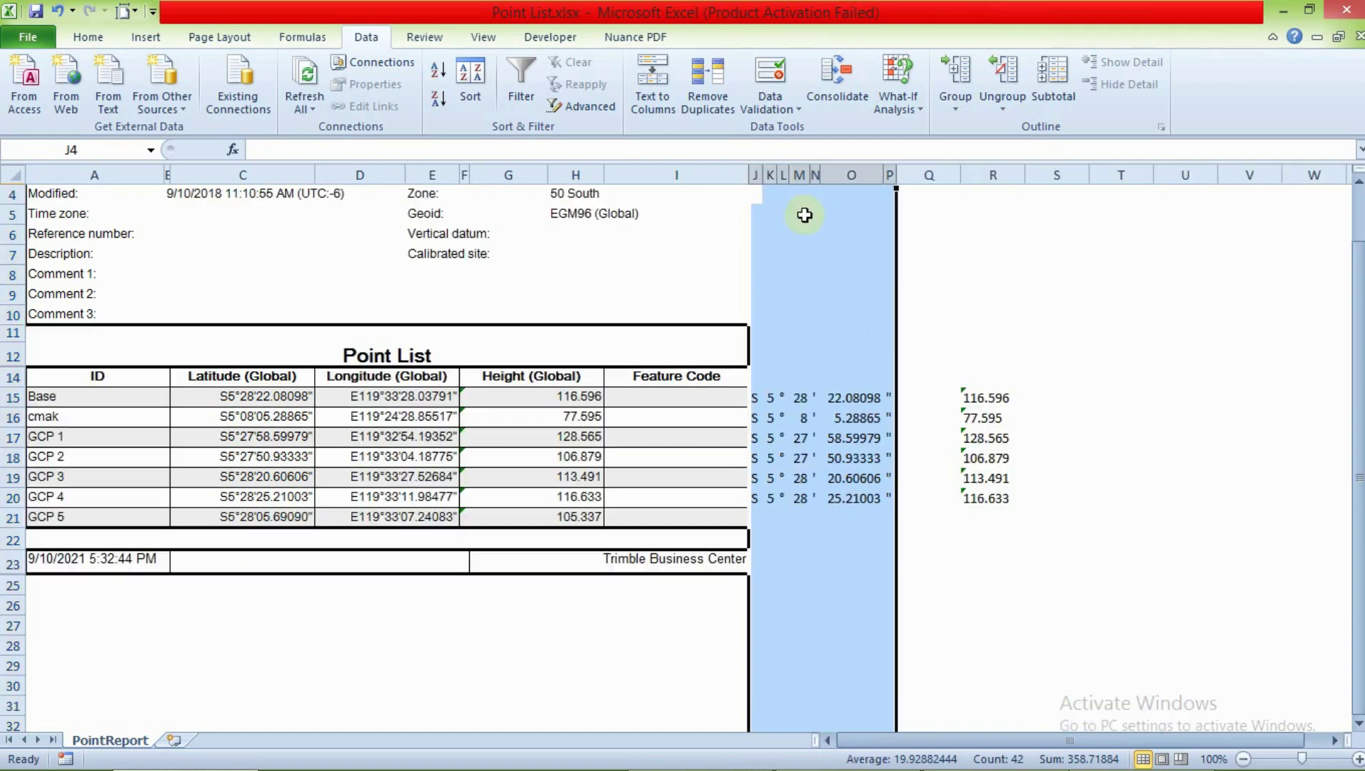
pyautogui.click(757, 172)
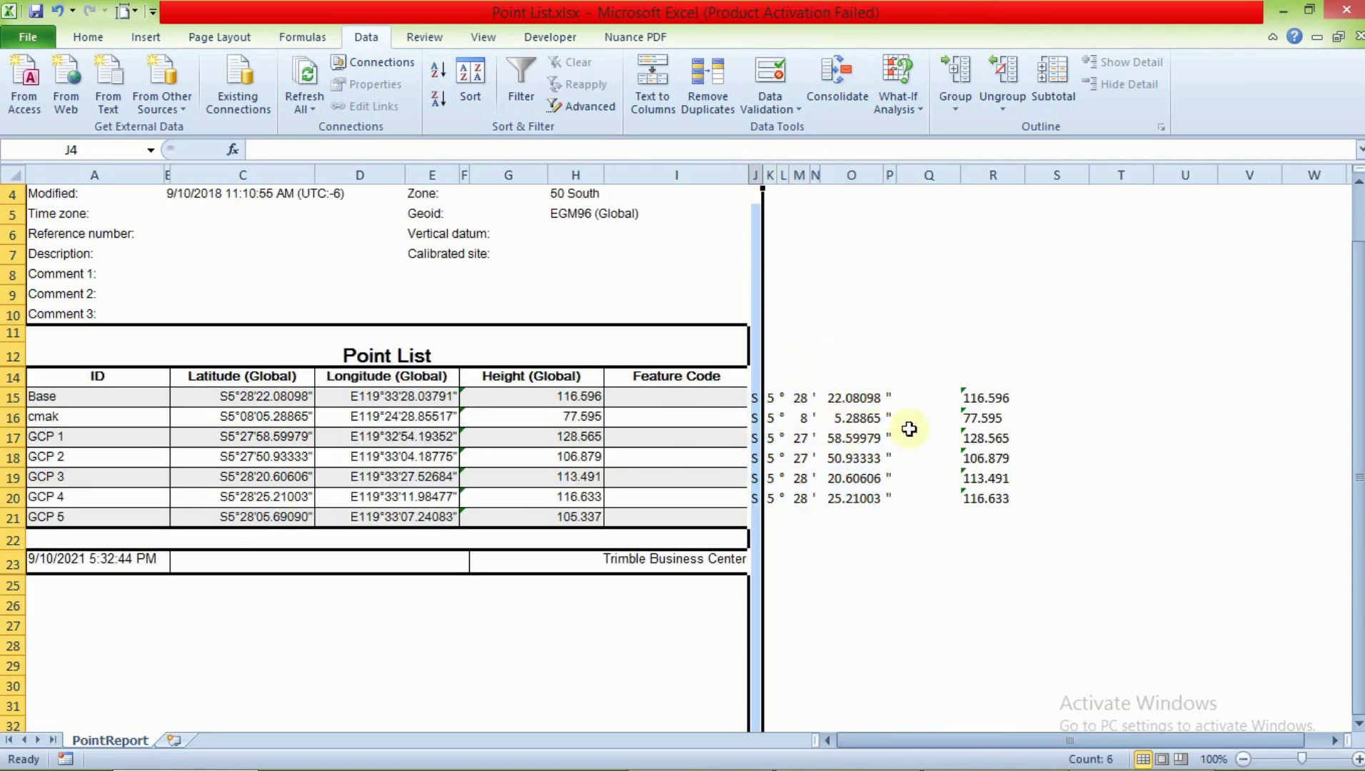
pyautogui.click(851, 415)
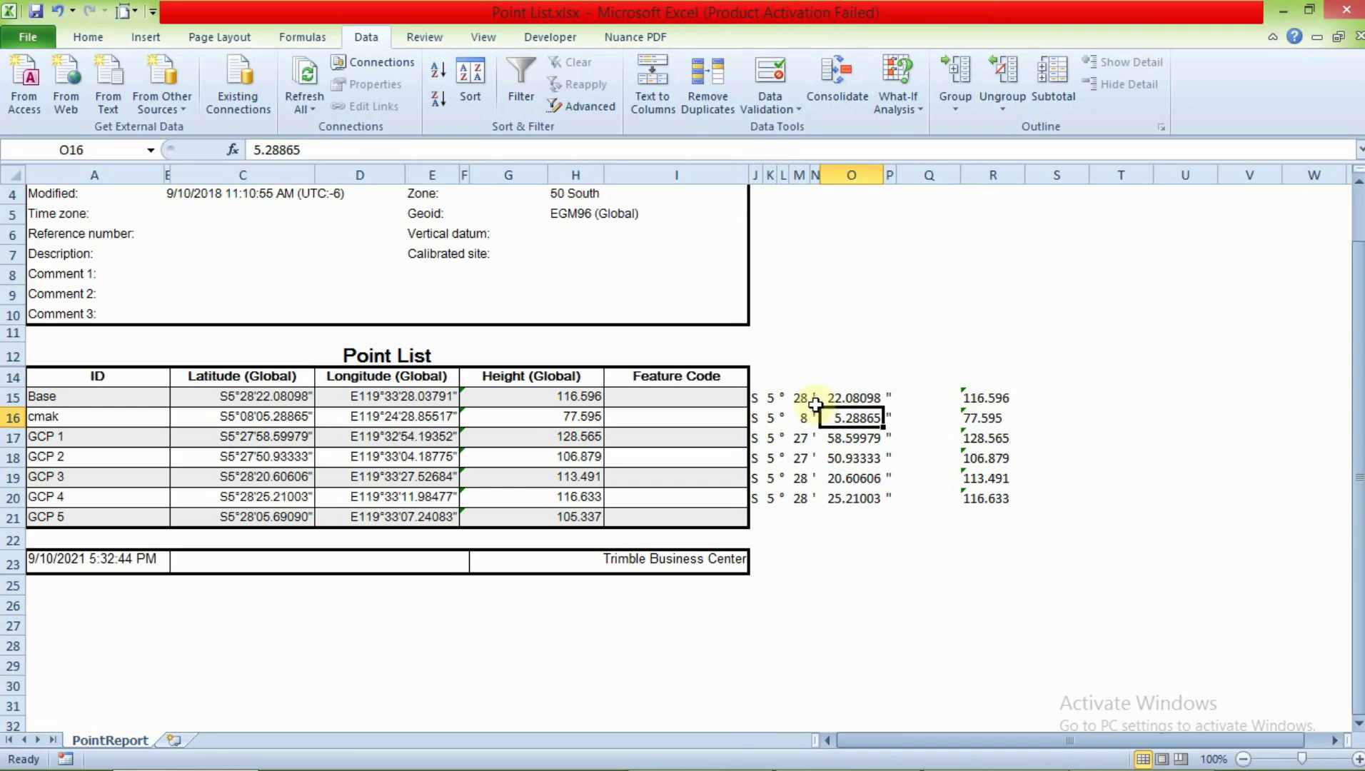
# Delete the pasted height values from R15:R20
pyautogui.click(767, 395)
pyautogui.press('Right')
pyautogui.press('Right')
pyautogui.press('Right')
pyautogui.press('Right')
pyautogui.press('Right')
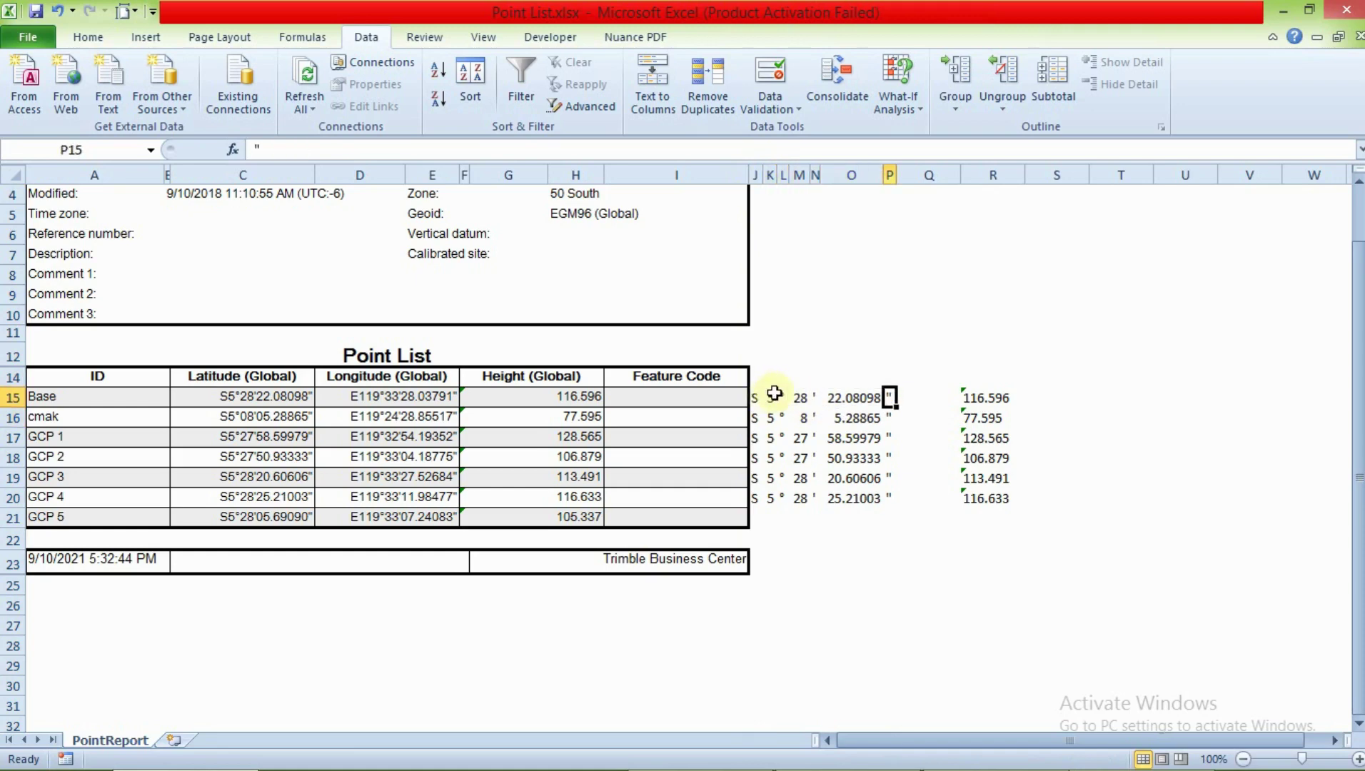
pyautogui.press('Right')
pyautogui.press('Right')
pyautogui.hotkey('ctrl', 'shift', 'Down')
pyautogui.press('Delete')
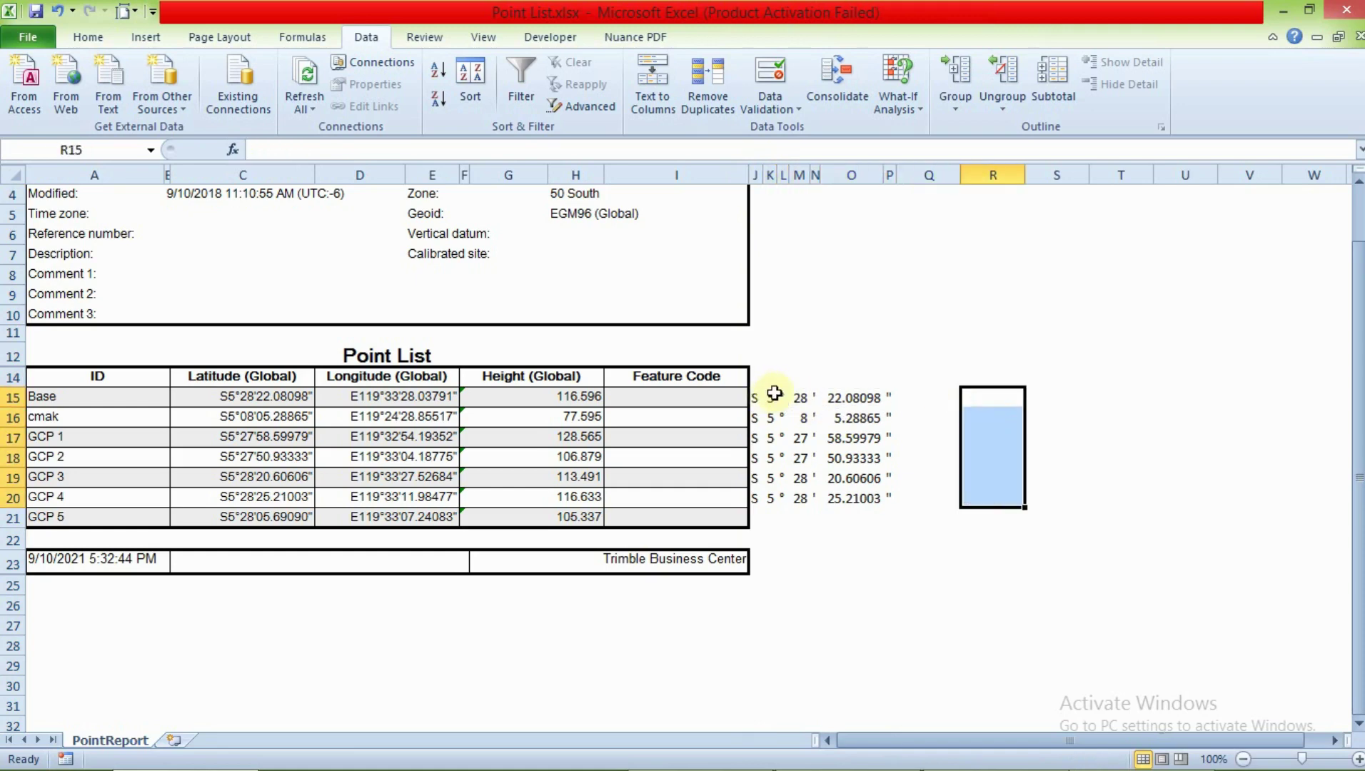
# Copy the Point List longitudes from Base through GCP 5 and paste them starting at R15
pyautogui.press('Left')
pyautogui.press('Left')
pyautogui.press('Left')
pyautogui.press('Left')
pyautogui.press('Left')
pyautogui.press('Left')
pyautogui.press('Left')
pyautogui.press('Left')
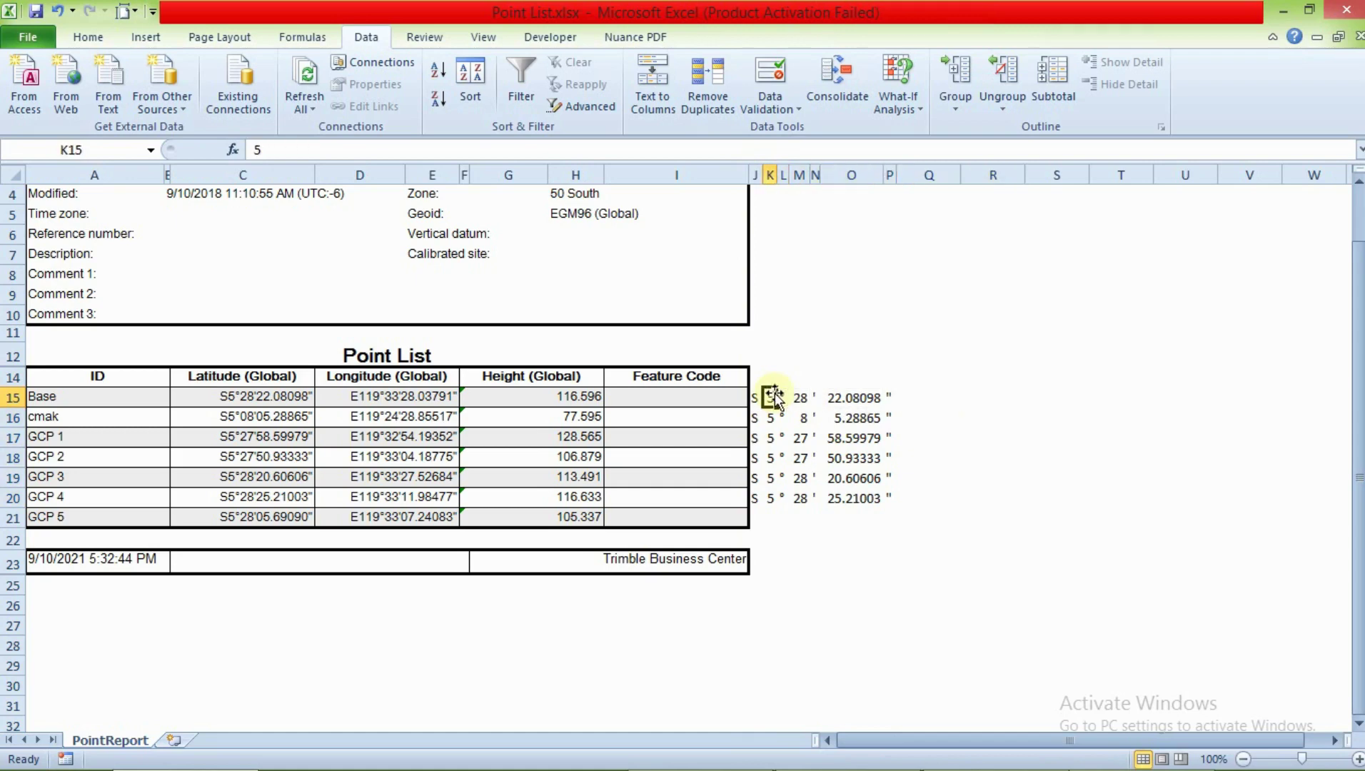
pyautogui.press('Left')
pyautogui.press('Left')
pyautogui.press('Right')
pyautogui.press('Right')
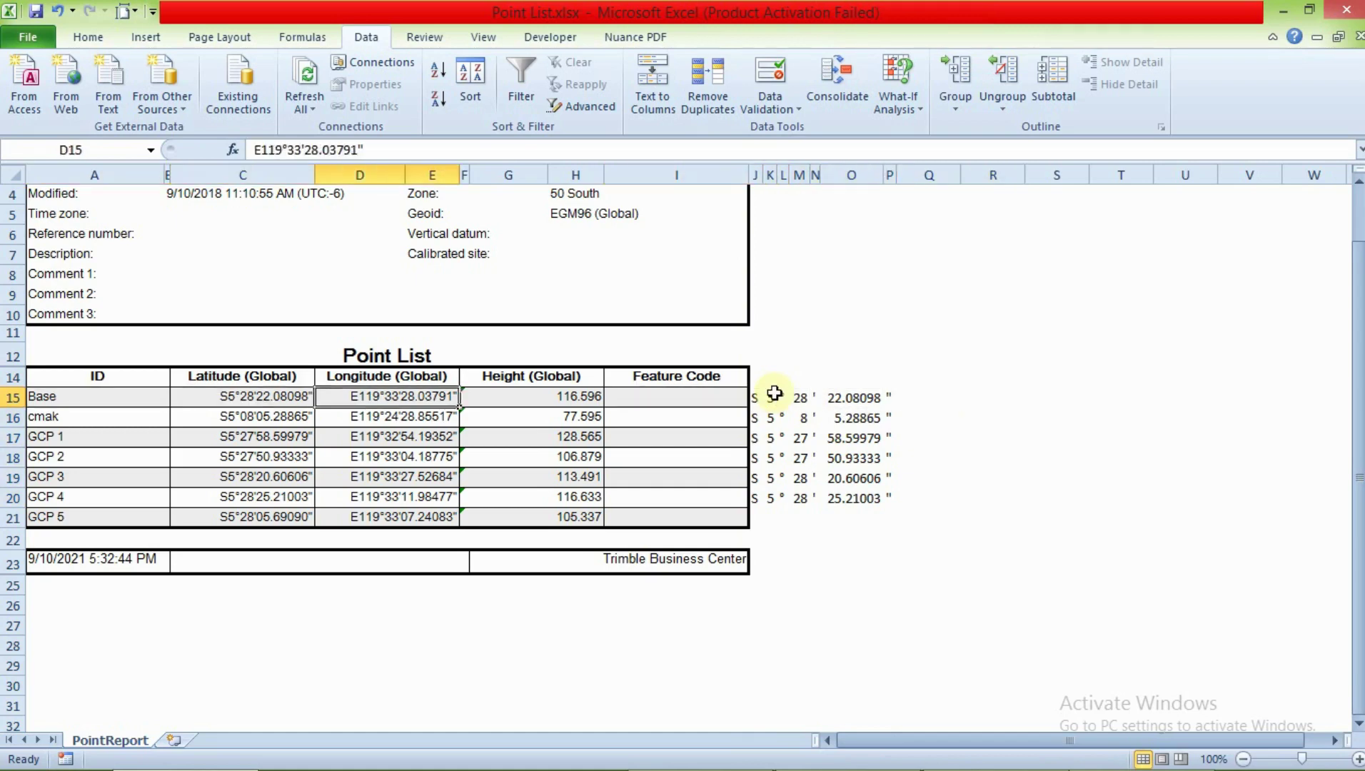
pyautogui.hotkey('ctrl', 'shift', 'Down')
pyautogui.hotkey('ctrl', 'c')
pyautogui.click(998, 399)
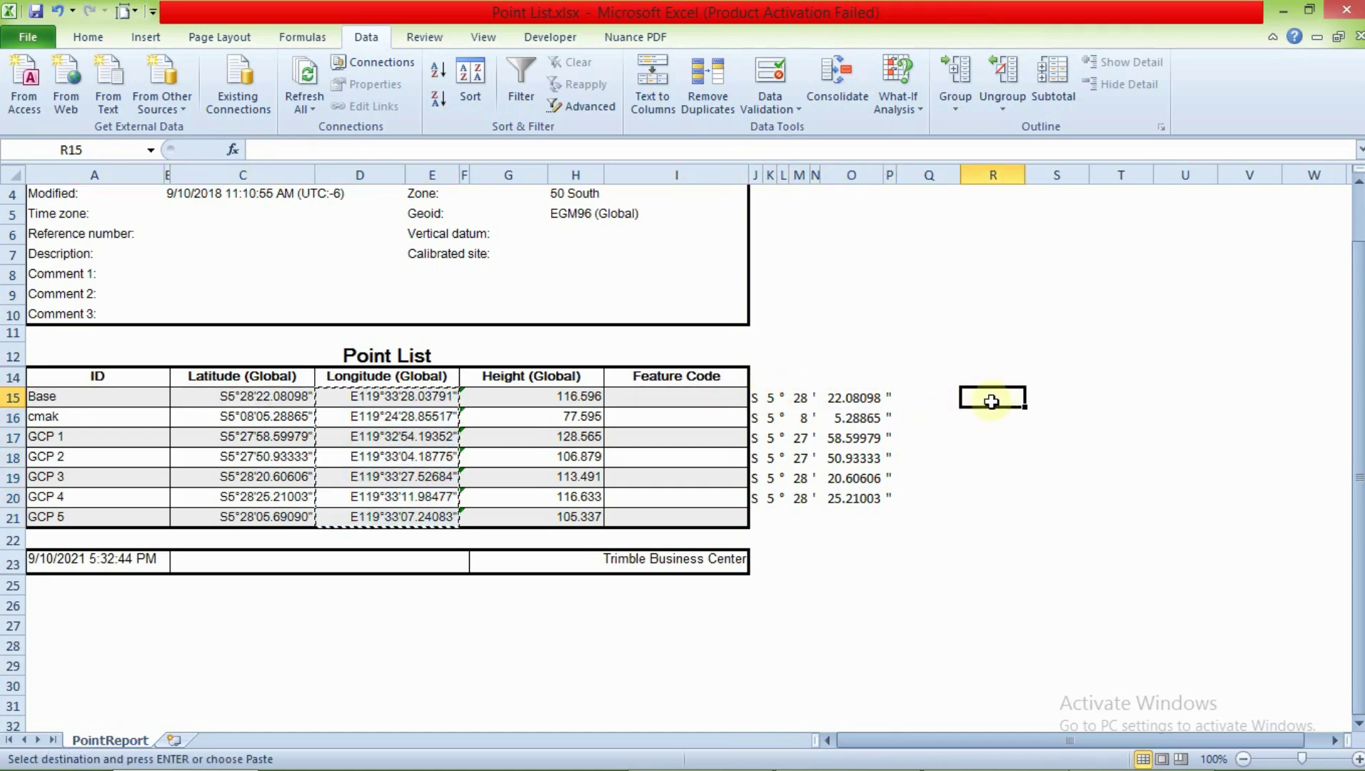
pyautogui.hotkey('ctrl', 'v')
# Unmerge the pasted longitude cells in columns R and S, rows 15 to 21
pyautogui.moveTo(990, 398); pyautogui.dragTo(988, 514)
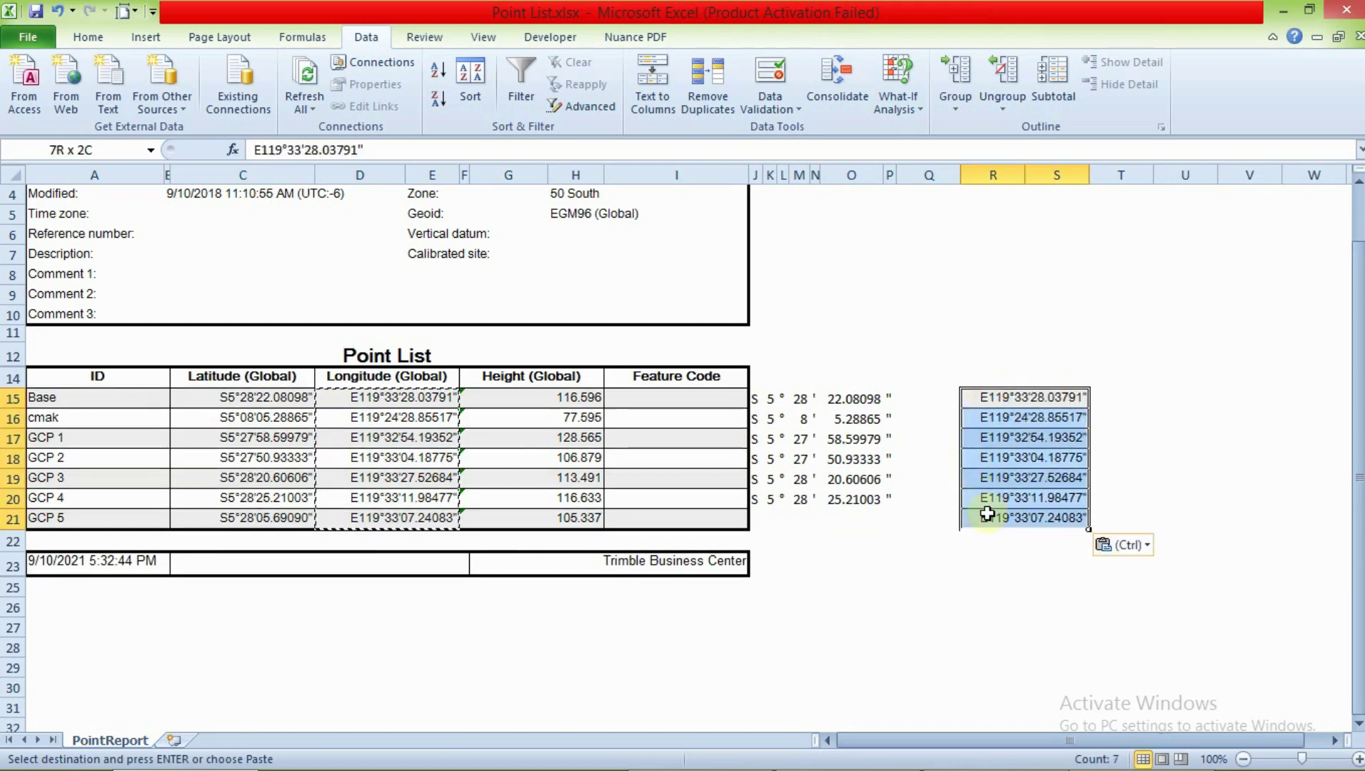
pyautogui.click(88, 37)
pyautogui.click(550, 99)
# Start a fixed-width Text to Columns conversion for the longitudes in R15:R21
pyautogui.moveTo(992, 398); pyautogui.dragTo(985, 517)
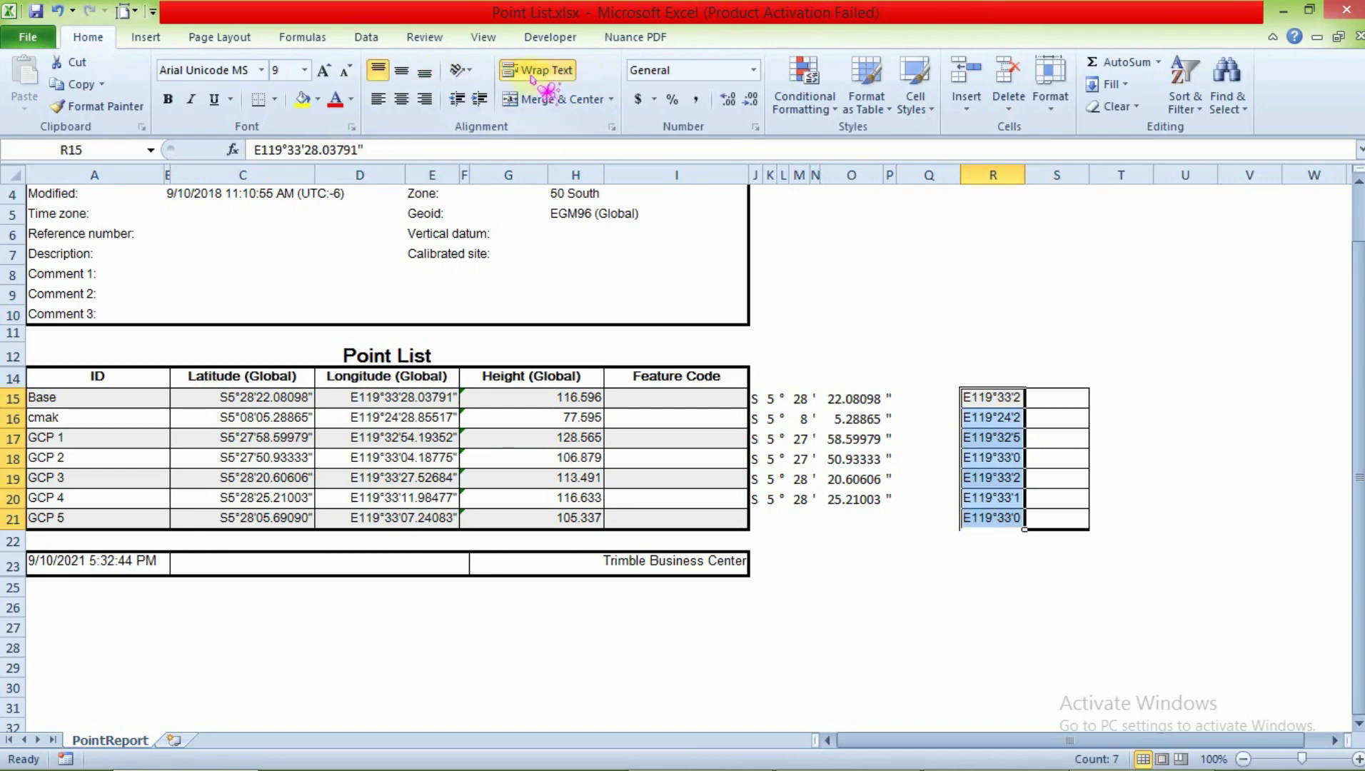
pyautogui.click(366, 36)
pyautogui.click(653, 86)
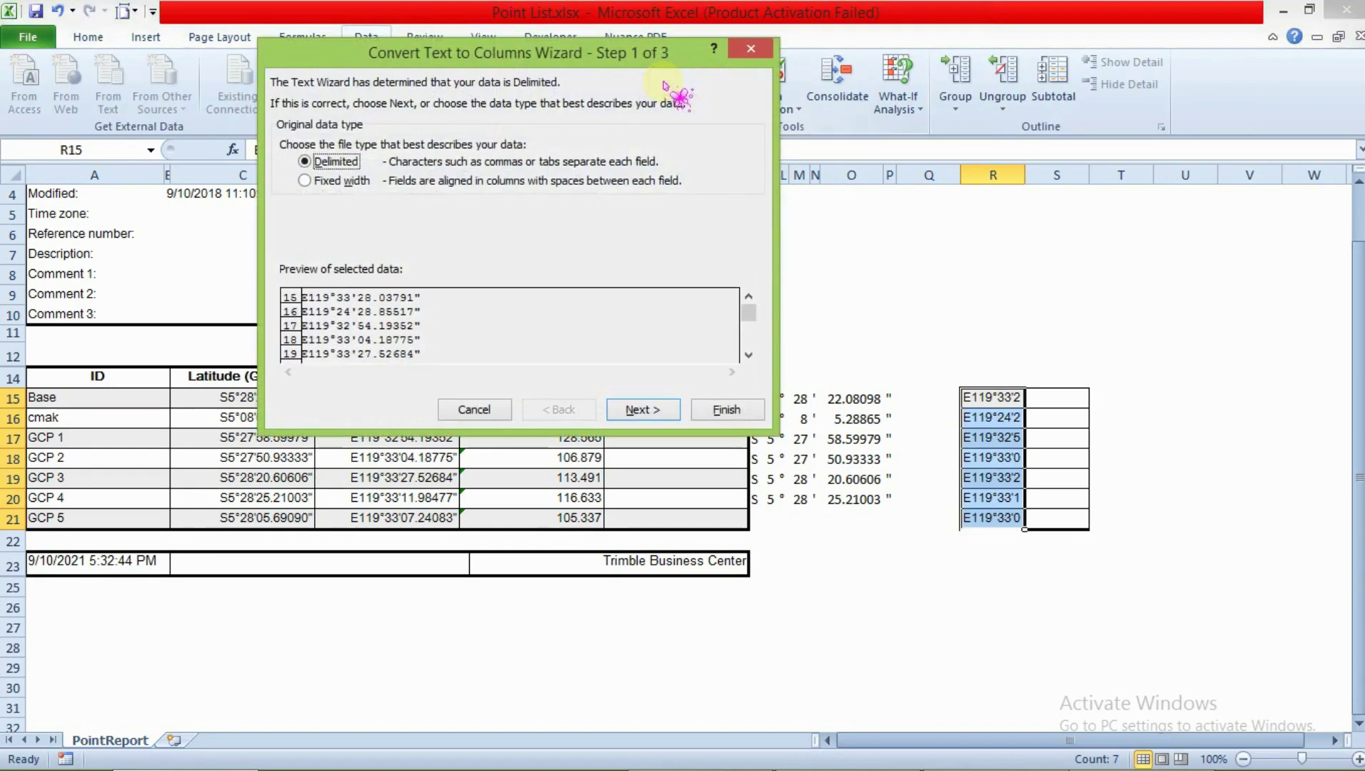
pyautogui.click(325, 182)
pyautogui.click(643, 409)
# Add breaks separating the longitude hemisphere letter, degrees, minutes, seconds and their symbols, then finish the split, replacing the destination contents
pyautogui.click(287, 282)
pyautogui.click(309, 283)
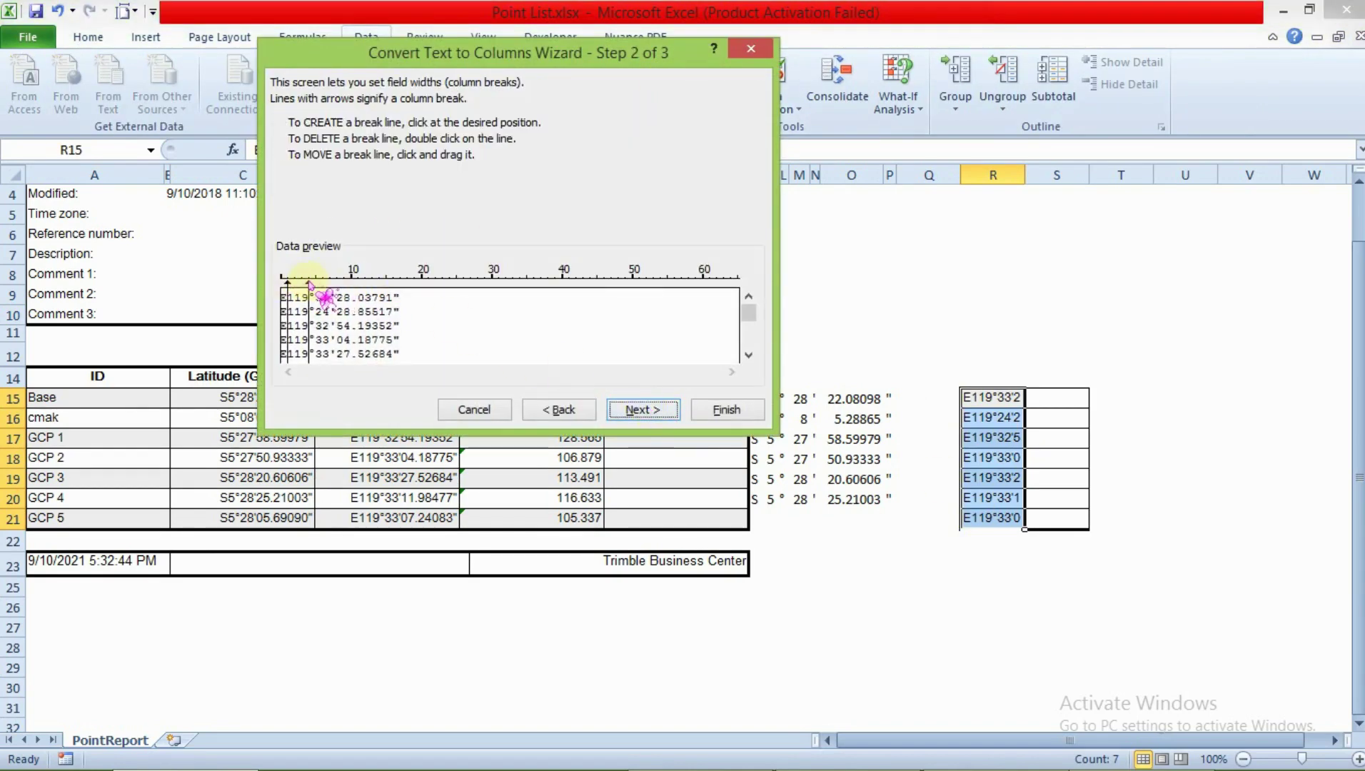
pyautogui.click(324, 283)
pyautogui.click(395, 285)
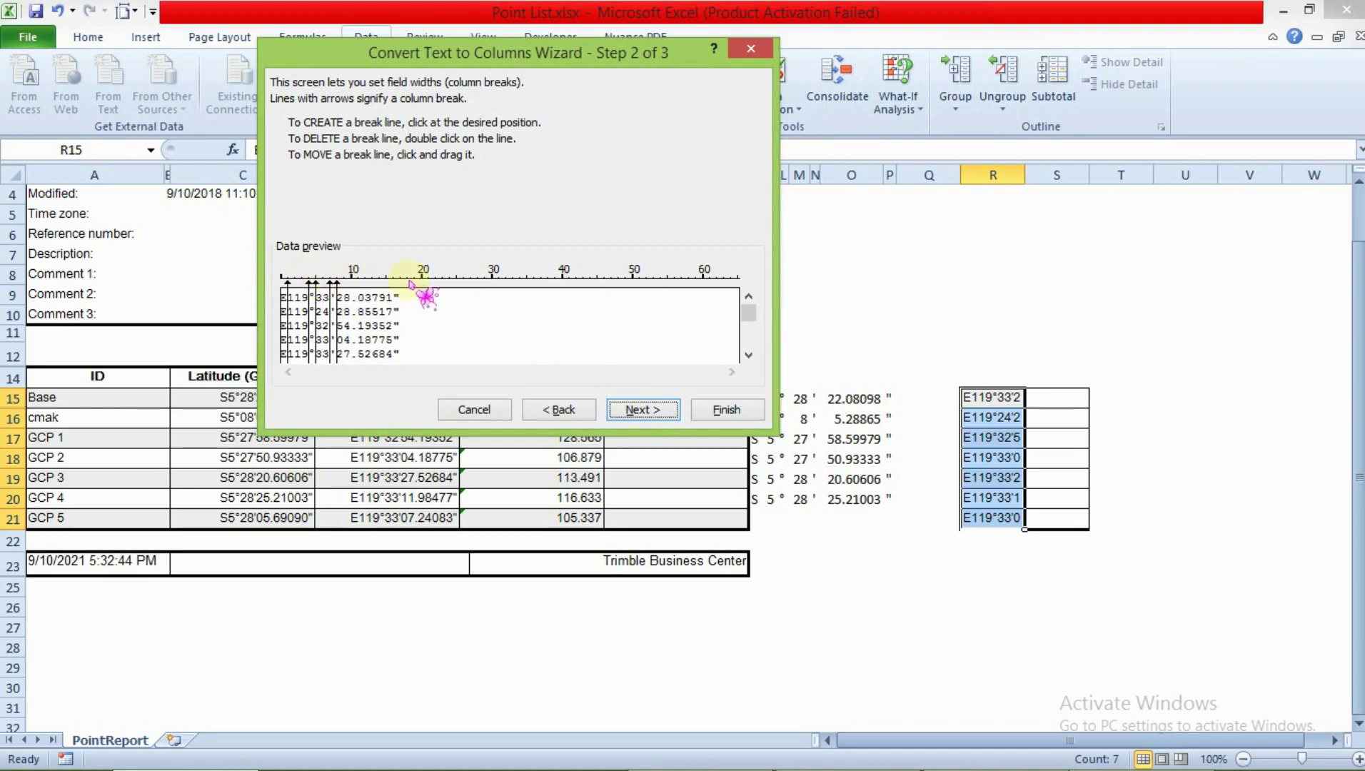
pyautogui.click(642, 409)
pyautogui.click(727, 409)
pyautogui.click(642, 446)
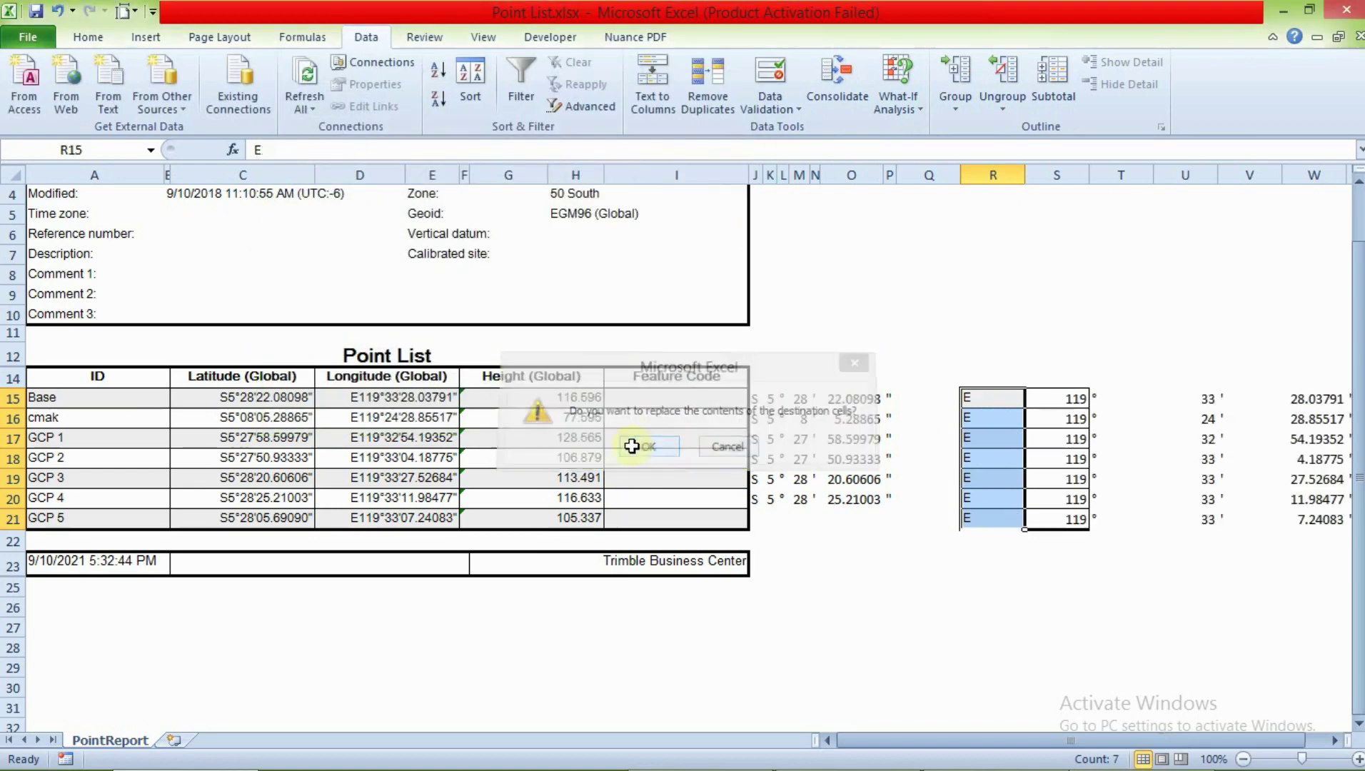
# Autofit the widths of columns R to X holding the split longitude parts
pyautogui.click(928, 314)
pyautogui.moveTo(993, 169); pyautogui.dragTo(1213, 235)
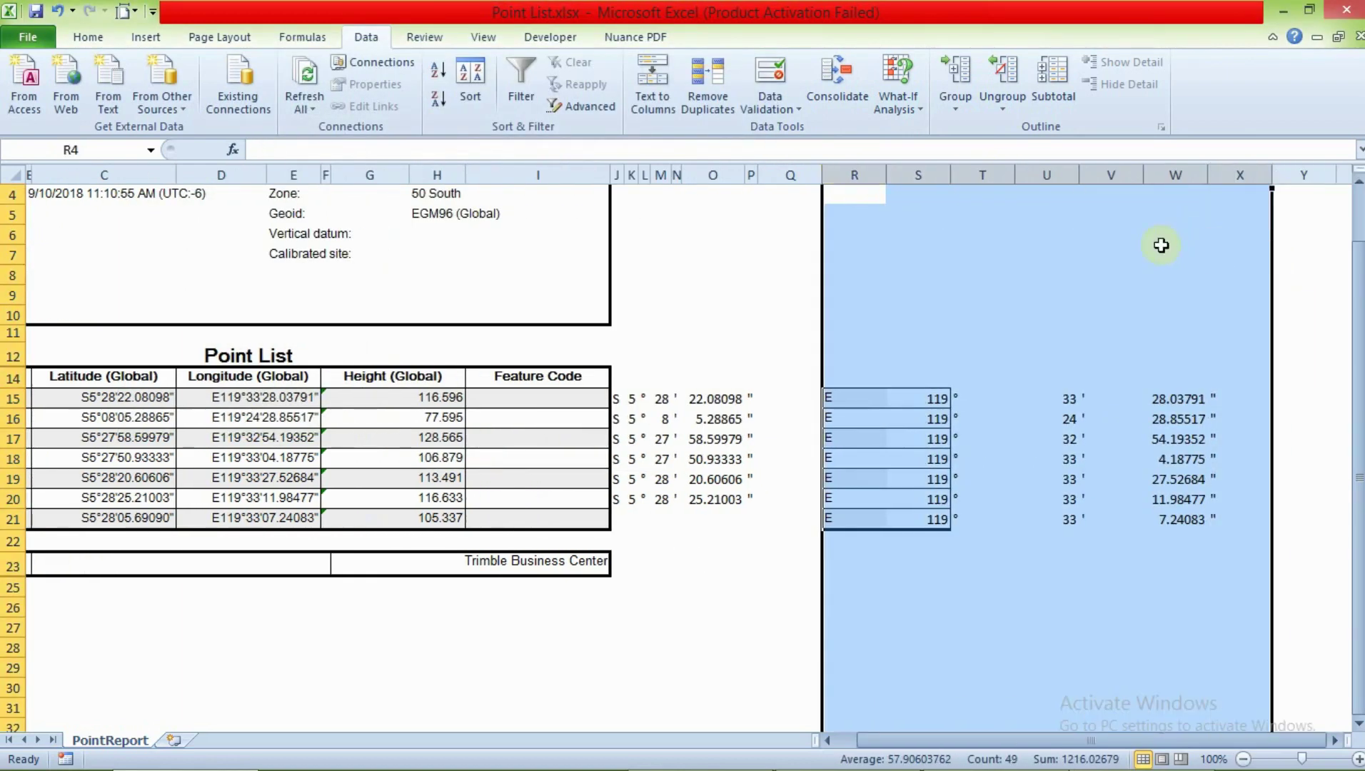
pyautogui.hotkey('alt', 'h')
pyautogui.press('o')
pyautogui.press('i')
pyautogui.click(726, 317)
pyautogui.hotkey('ctrl', 'Home')
pyautogui.press('Down')
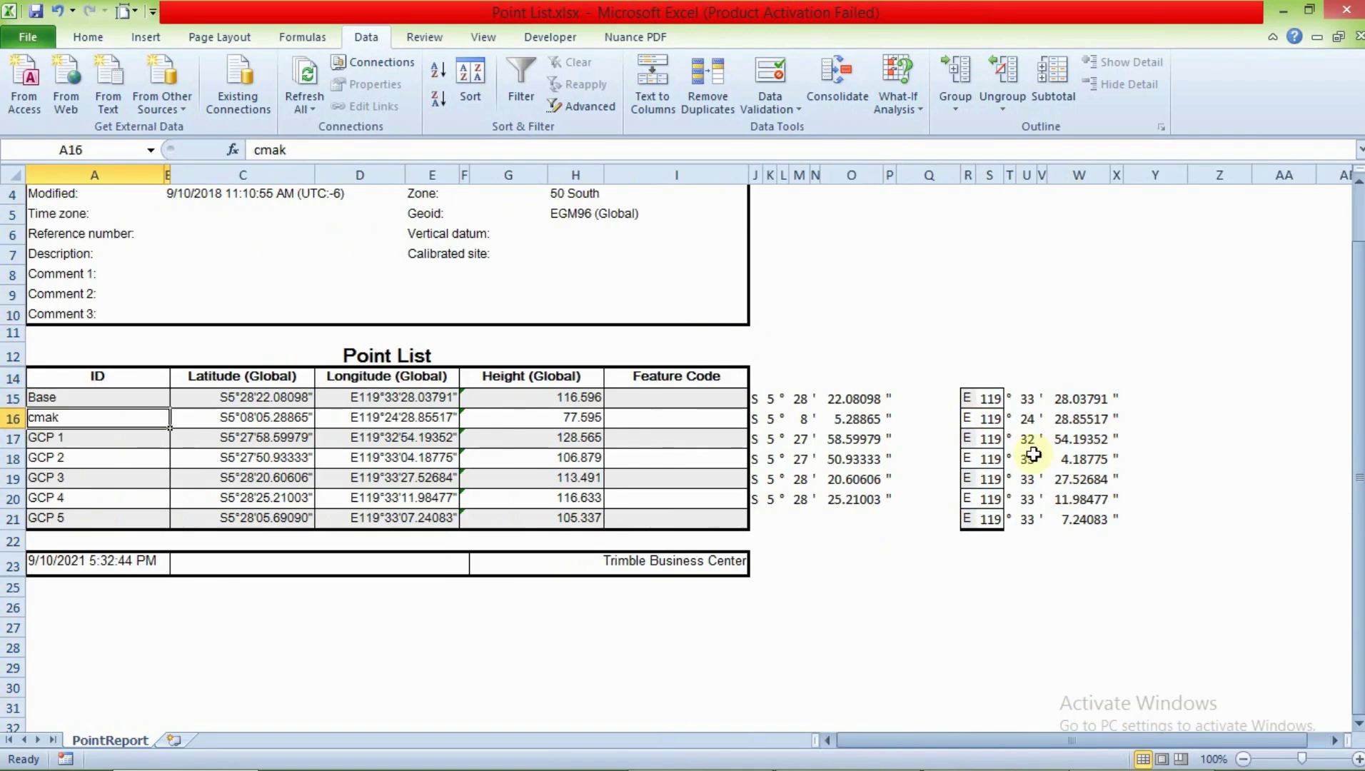
# Highlight the whole Base row, row 15, with a yellow fill
pyautogui.click(13, 397)
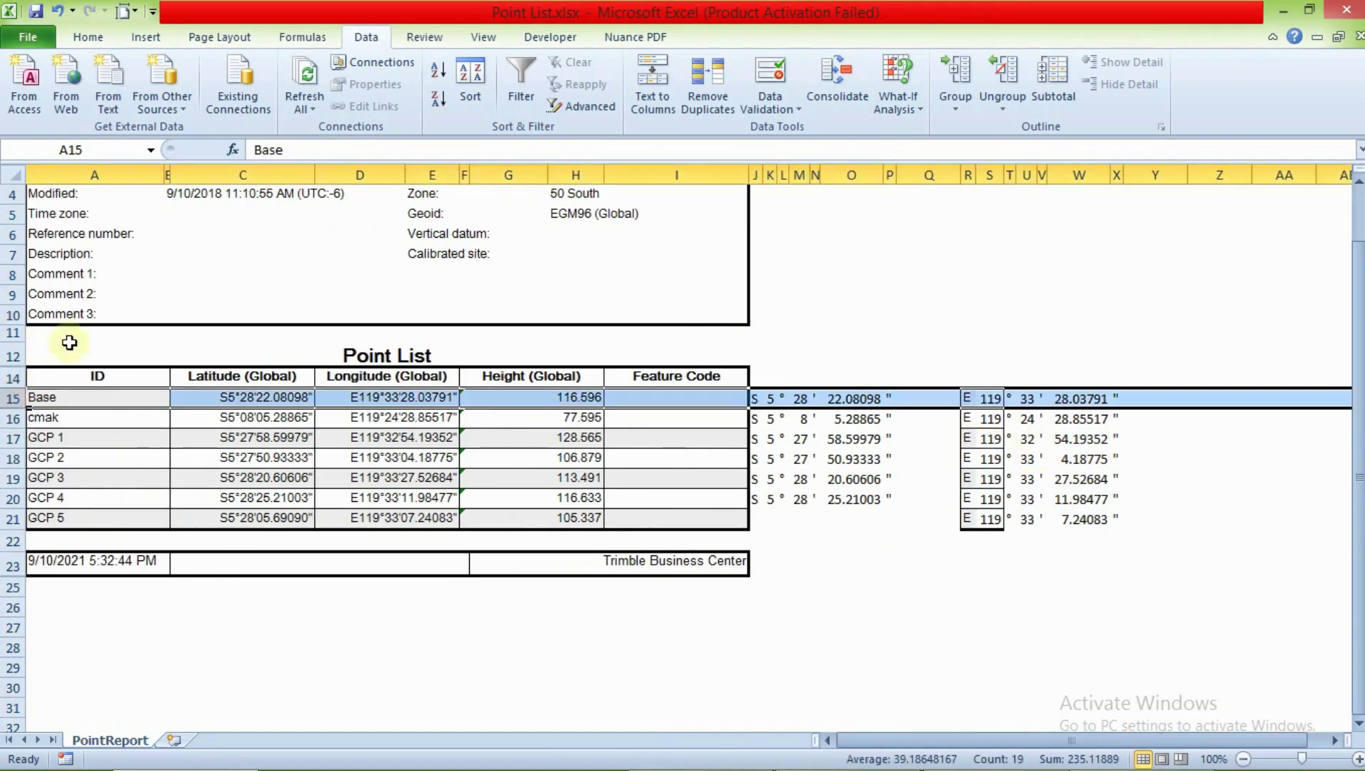
pyautogui.click(50, 42)
pyautogui.click(88, 36)
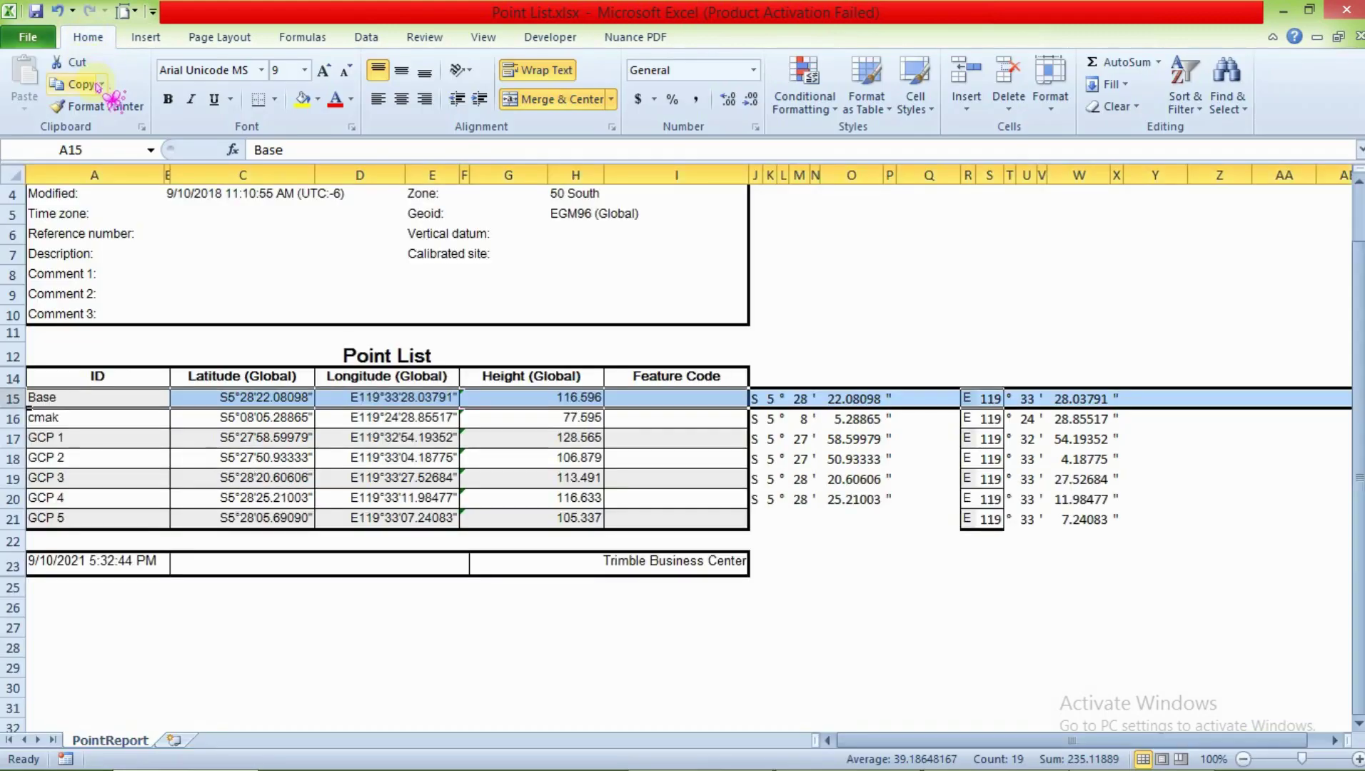
pyautogui.click(303, 99)
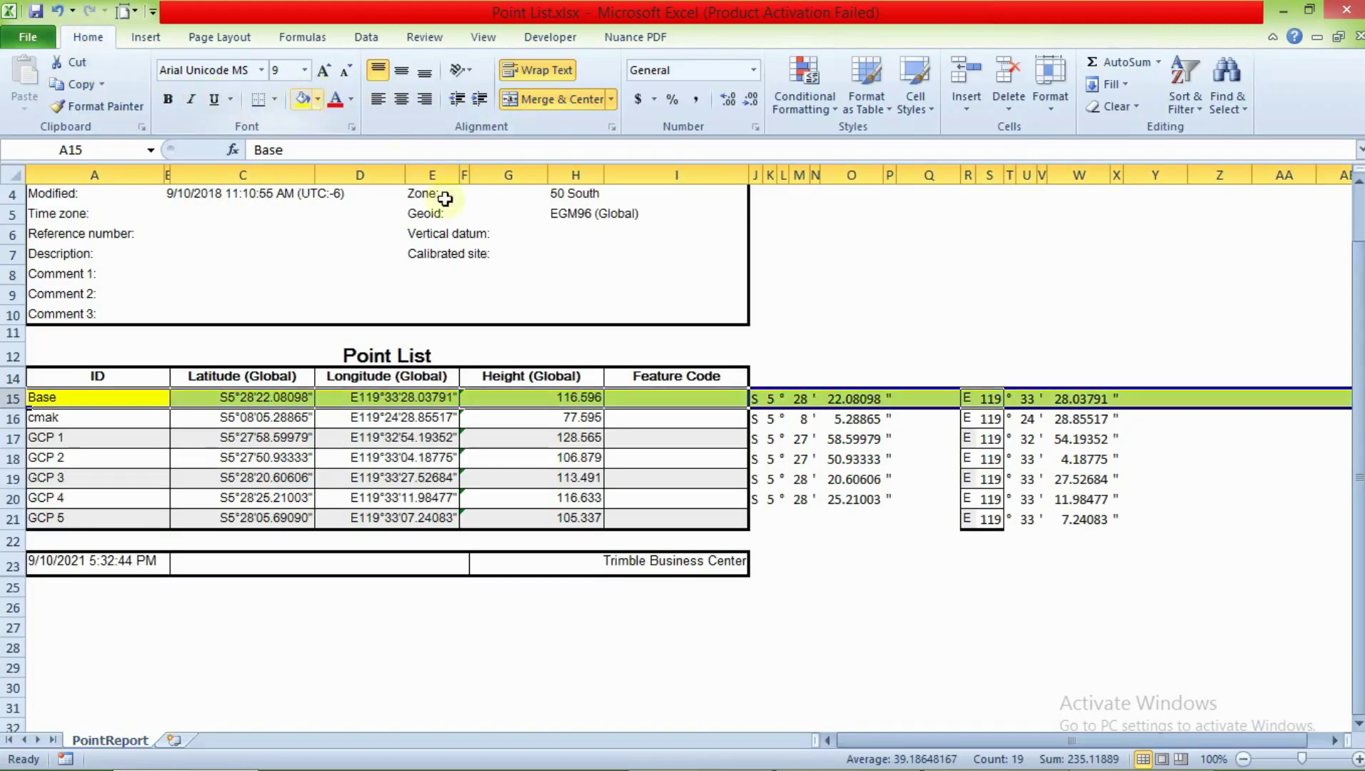
# Convert the Base latitude to decimal degrees in Z15 with the formula =K15+(M15/60)+(O15/3600)
pyautogui.click(755, 498)
pyautogui.press('Up')
pyautogui.press('Up')
pyautogui.press('Up')
pyautogui.press('Up')
pyautogui.press('Up')
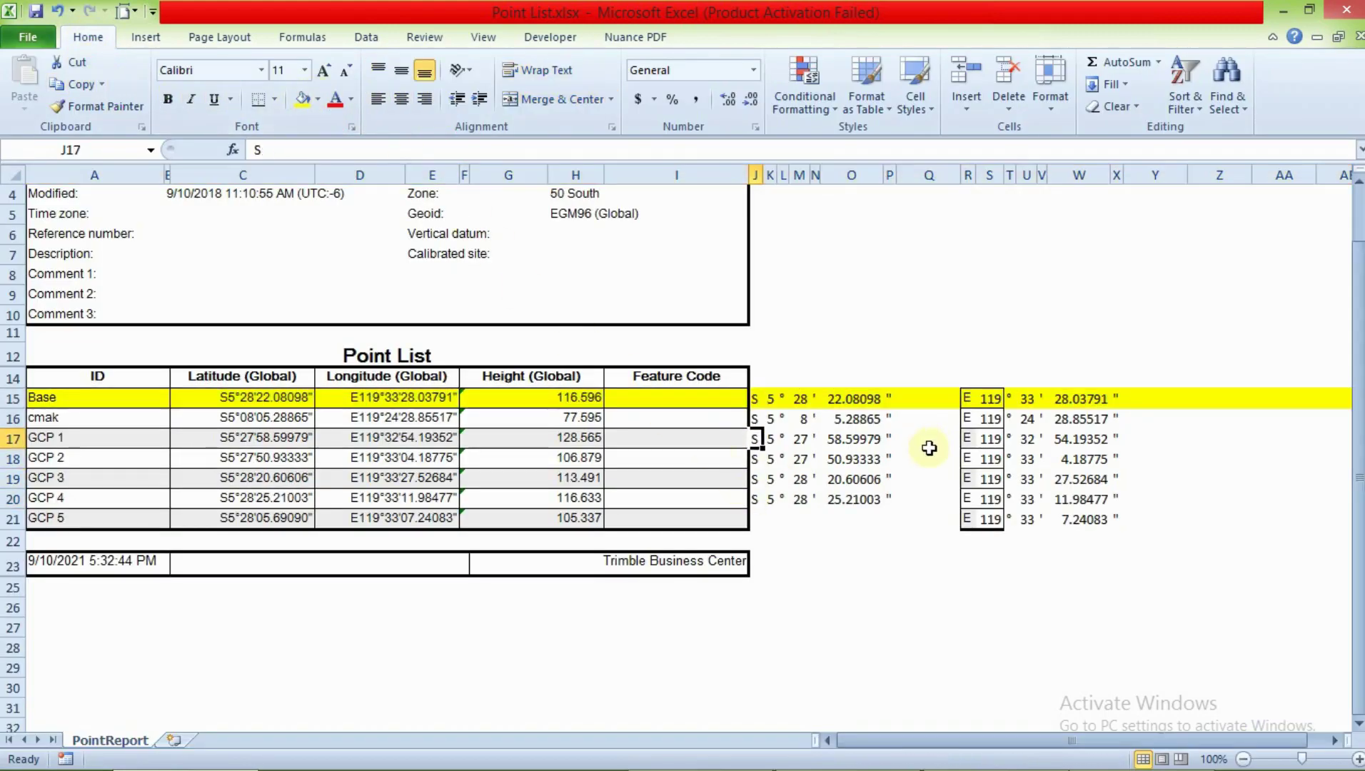
pyautogui.press('Right')
pyautogui.press('Right')
pyautogui.press('Right')
pyautogui.press('Right')
pyautogui.press('Right')
pyautogui.press('Right')
pyautogui.press('Right')
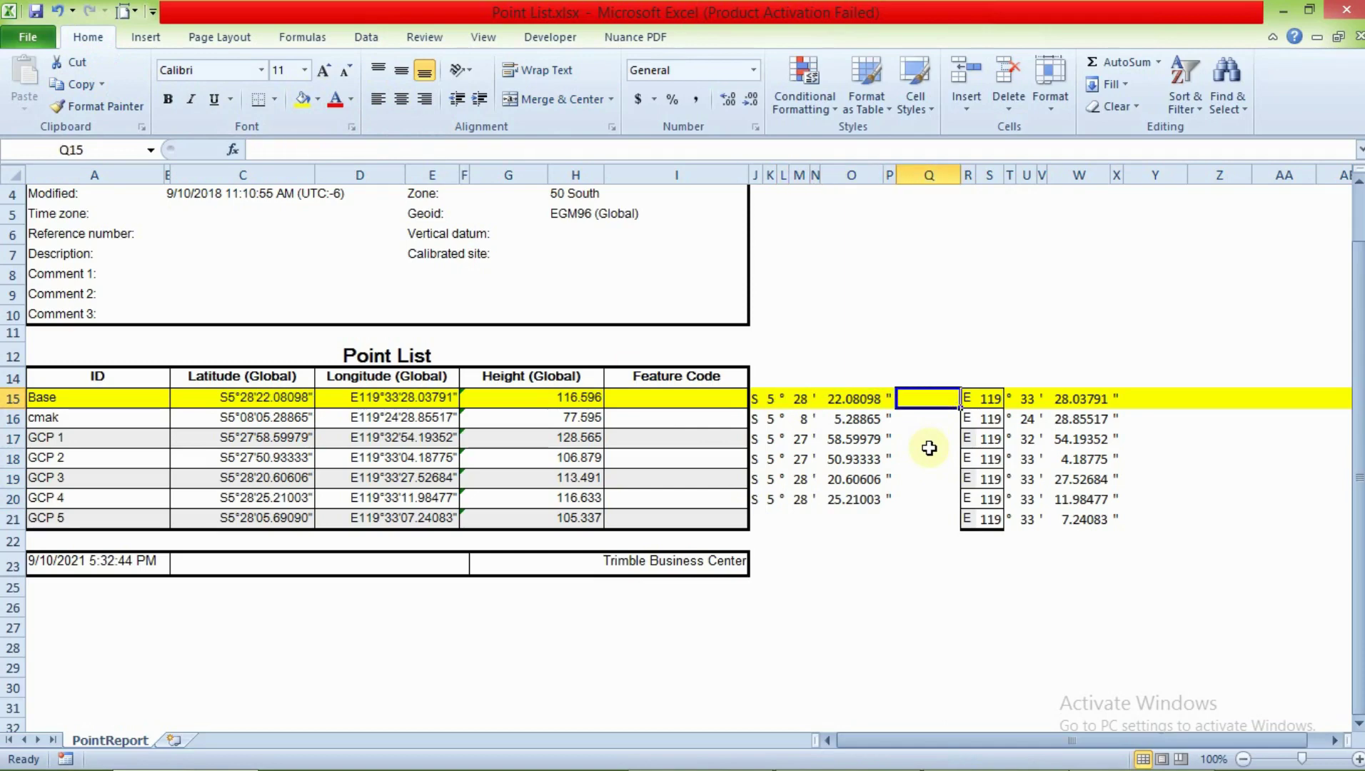
pyautogui.press('Right')
pyautogui.press('Right')
pyautogui.press('Right')
pyautogui.press('Right')
pyautogui.press('Right')
pyautogui.press('Right')
pyautogui.press('Right')
pyautogui.press('Right')
pyautogui.press('Right')
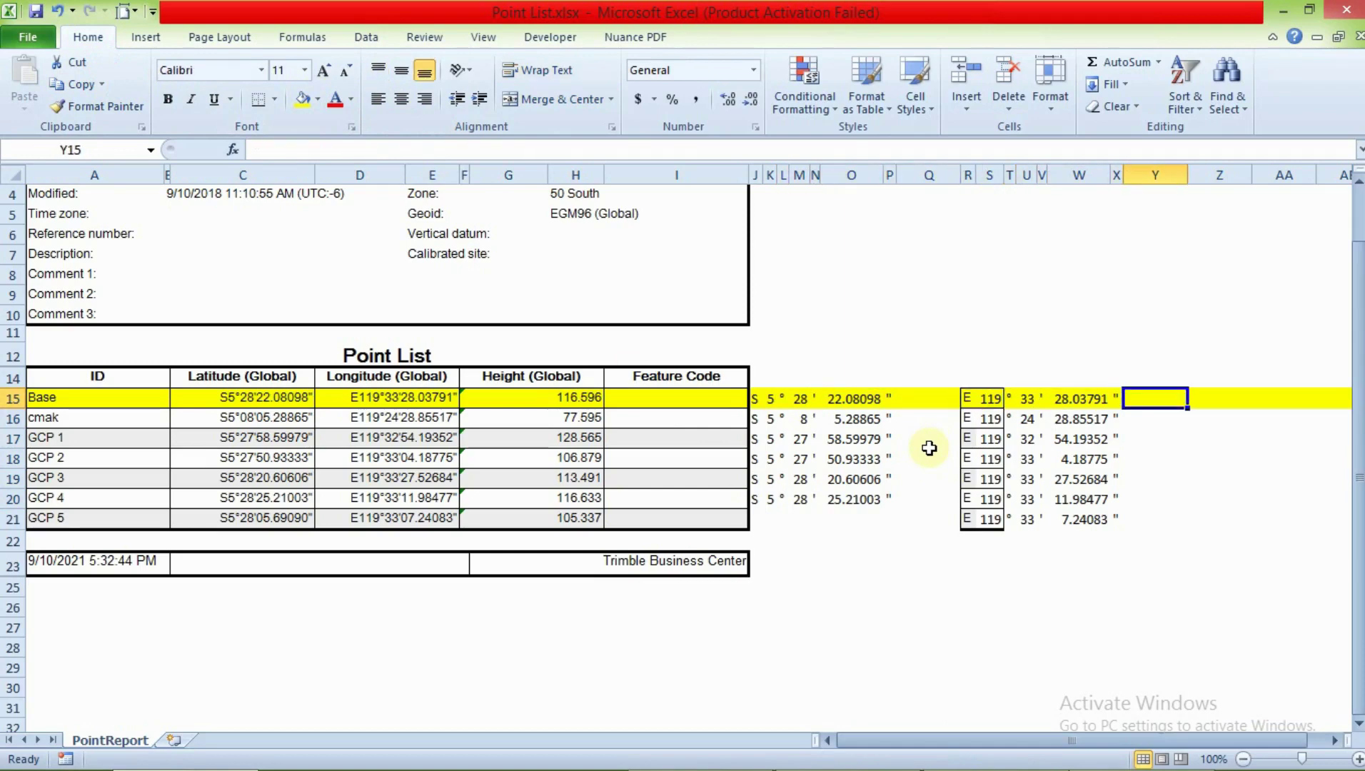
pyautogui.write('=')
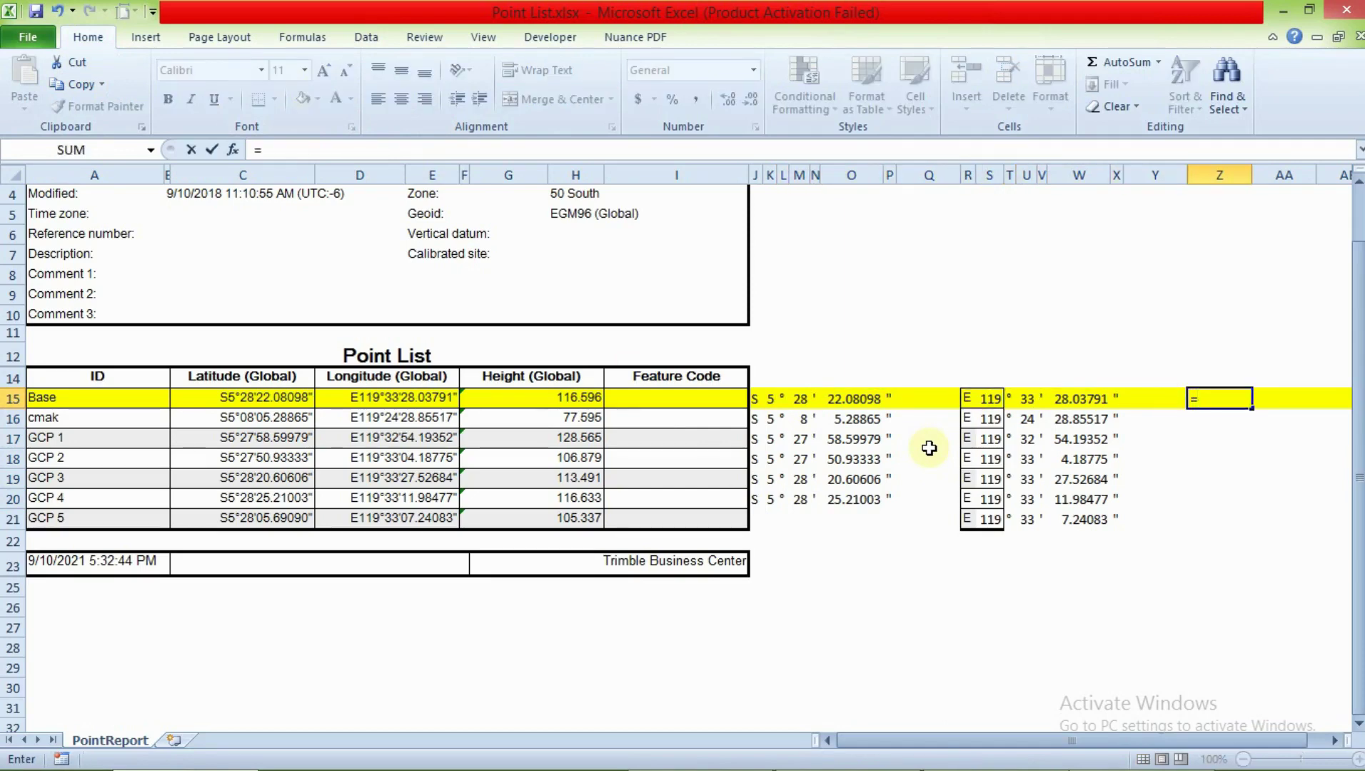
pyautogui.click(772, 400)
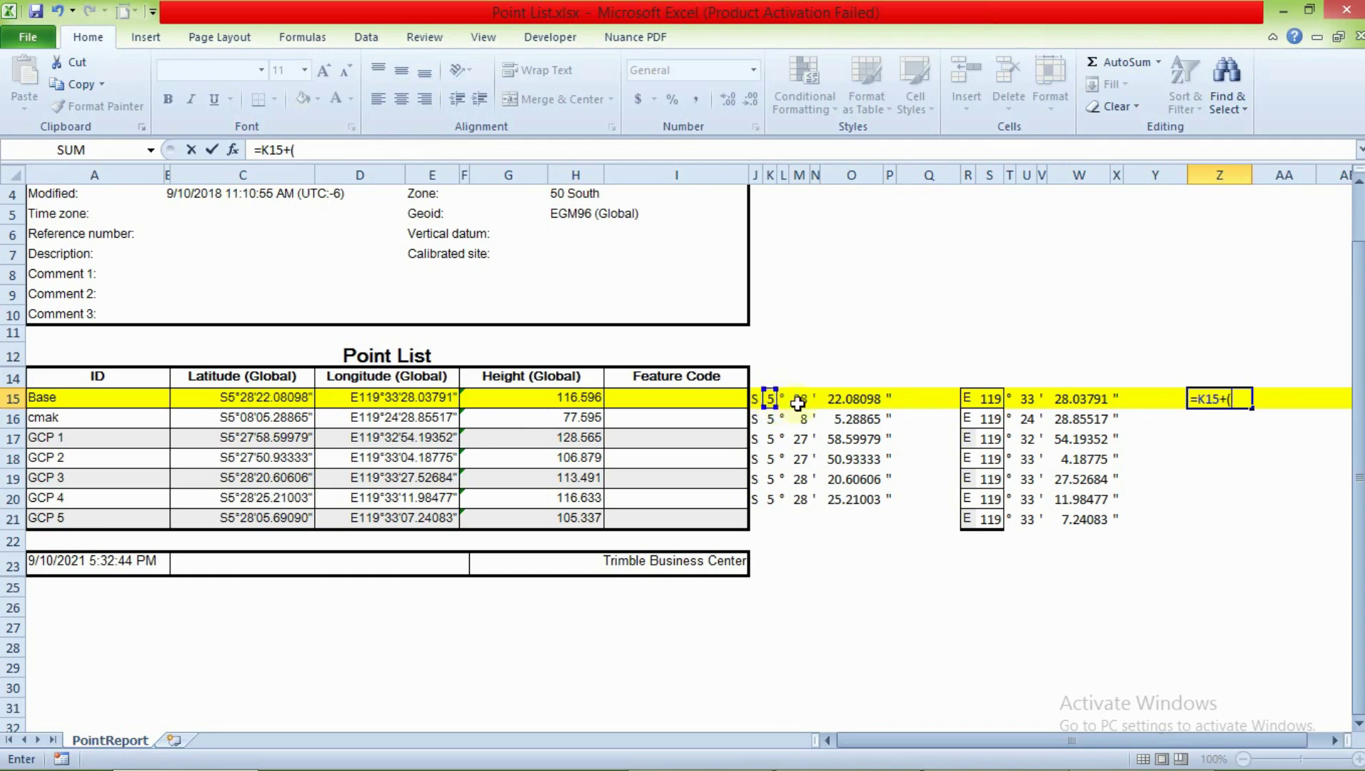
pyautogui.click(798, 403)
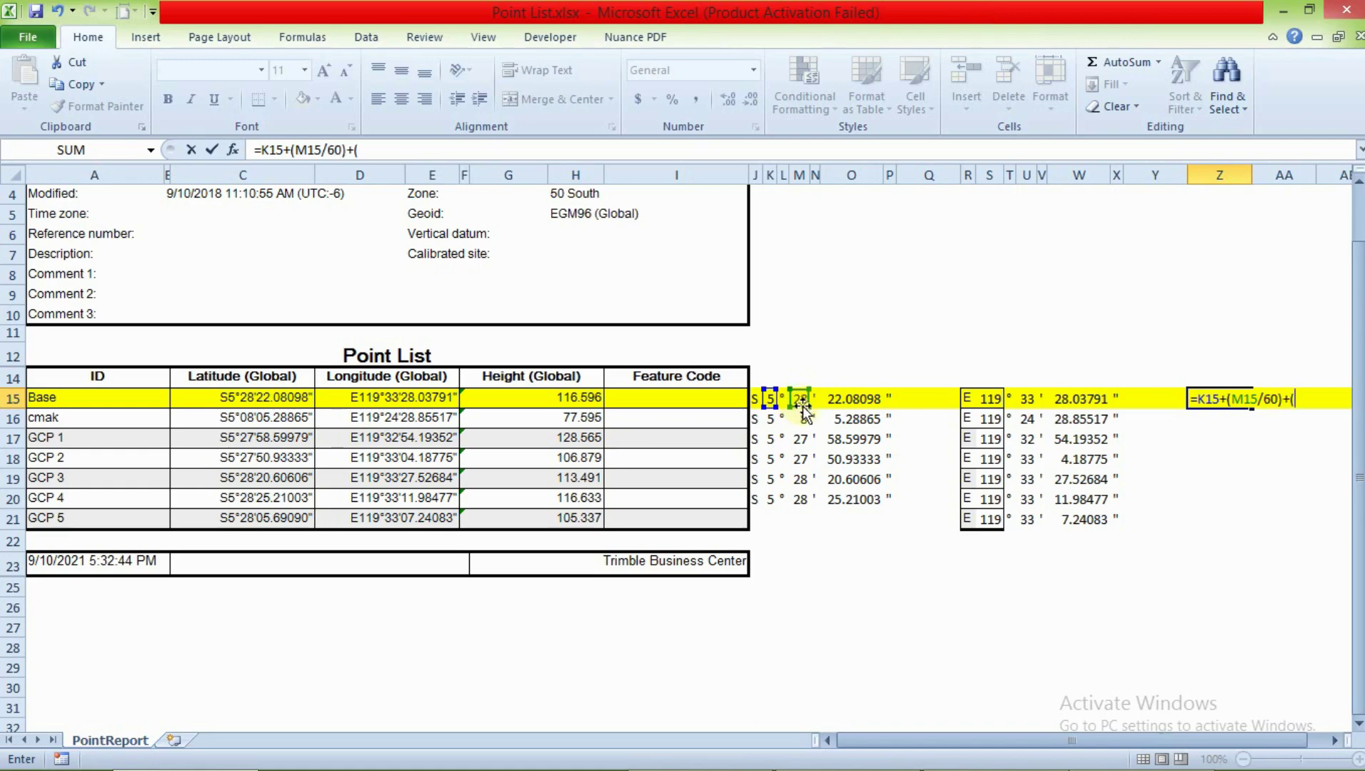
pyautogui.click(843, 400)
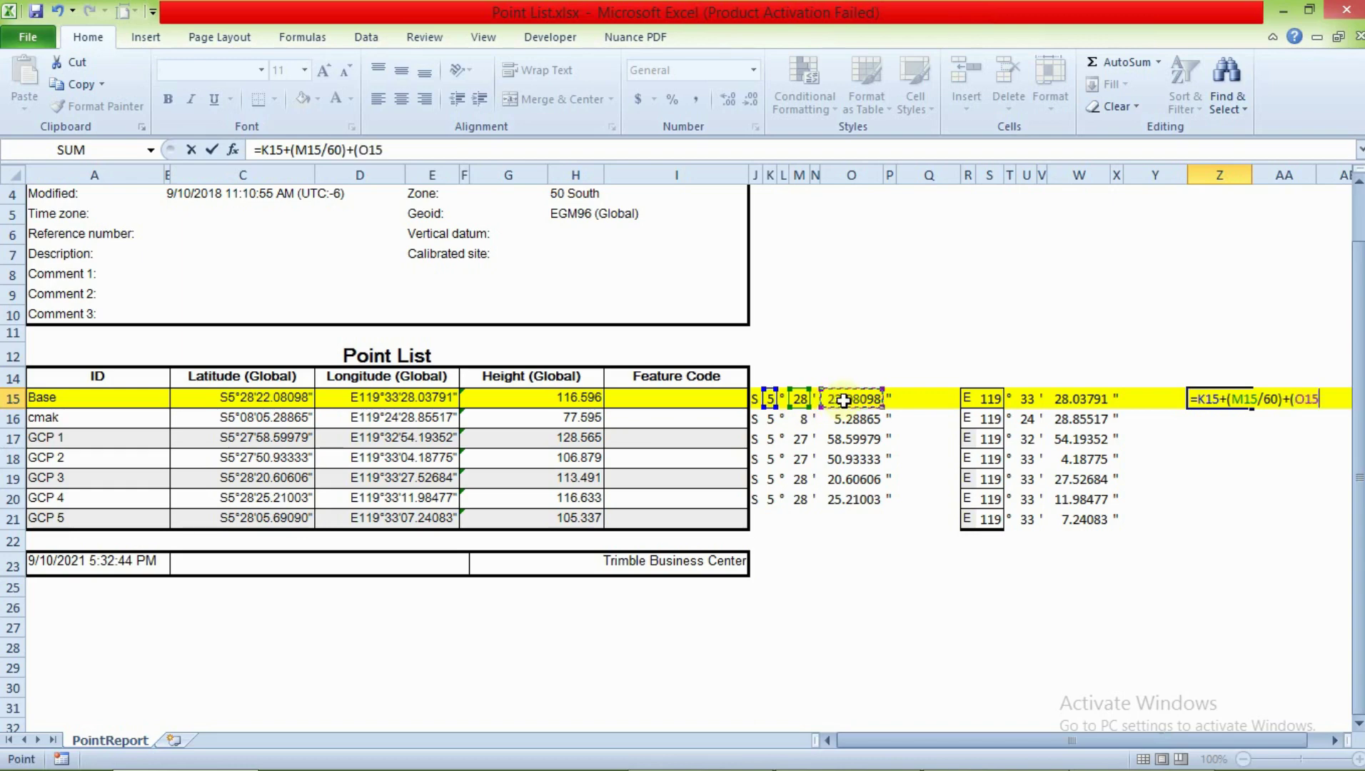
pyautogui.write('/3600')
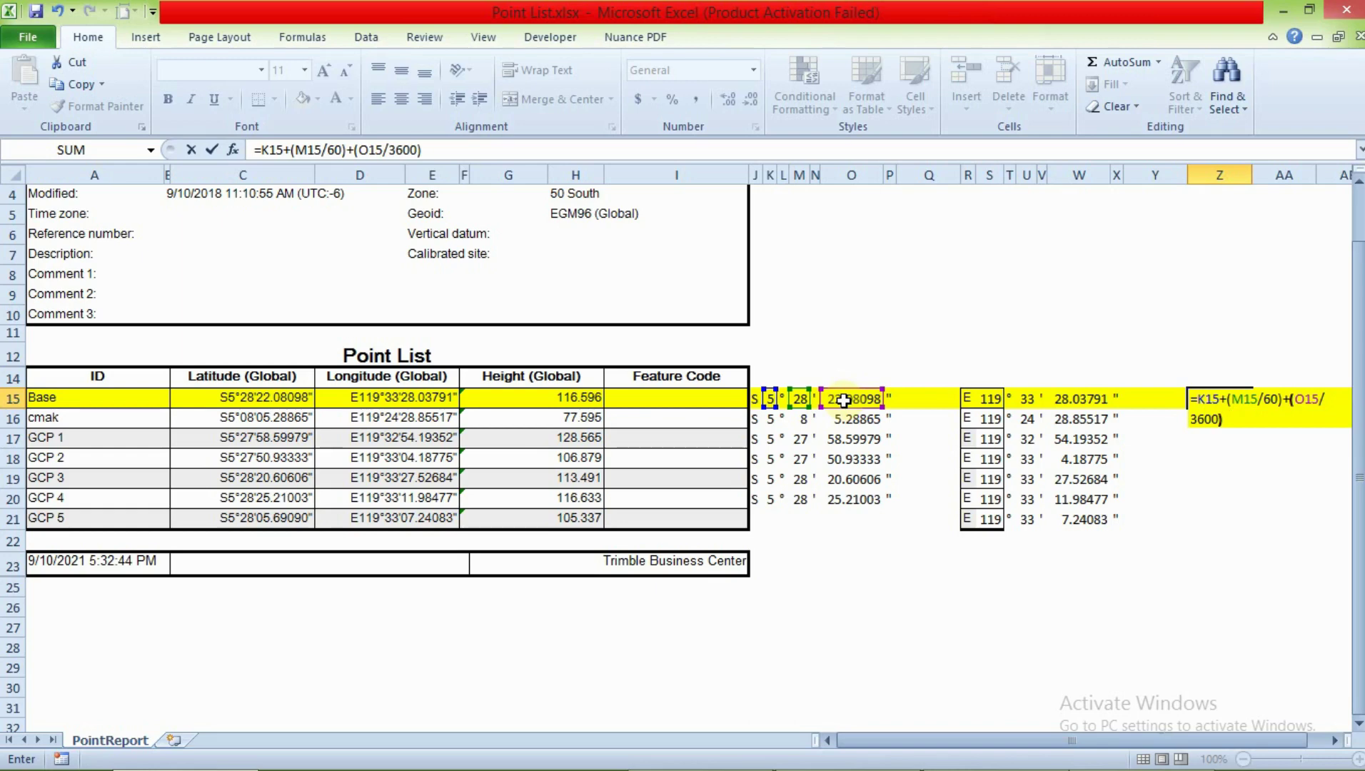
pyautogui.write(')')
pyautogui.press('Return')
pyautogui.press('Up')
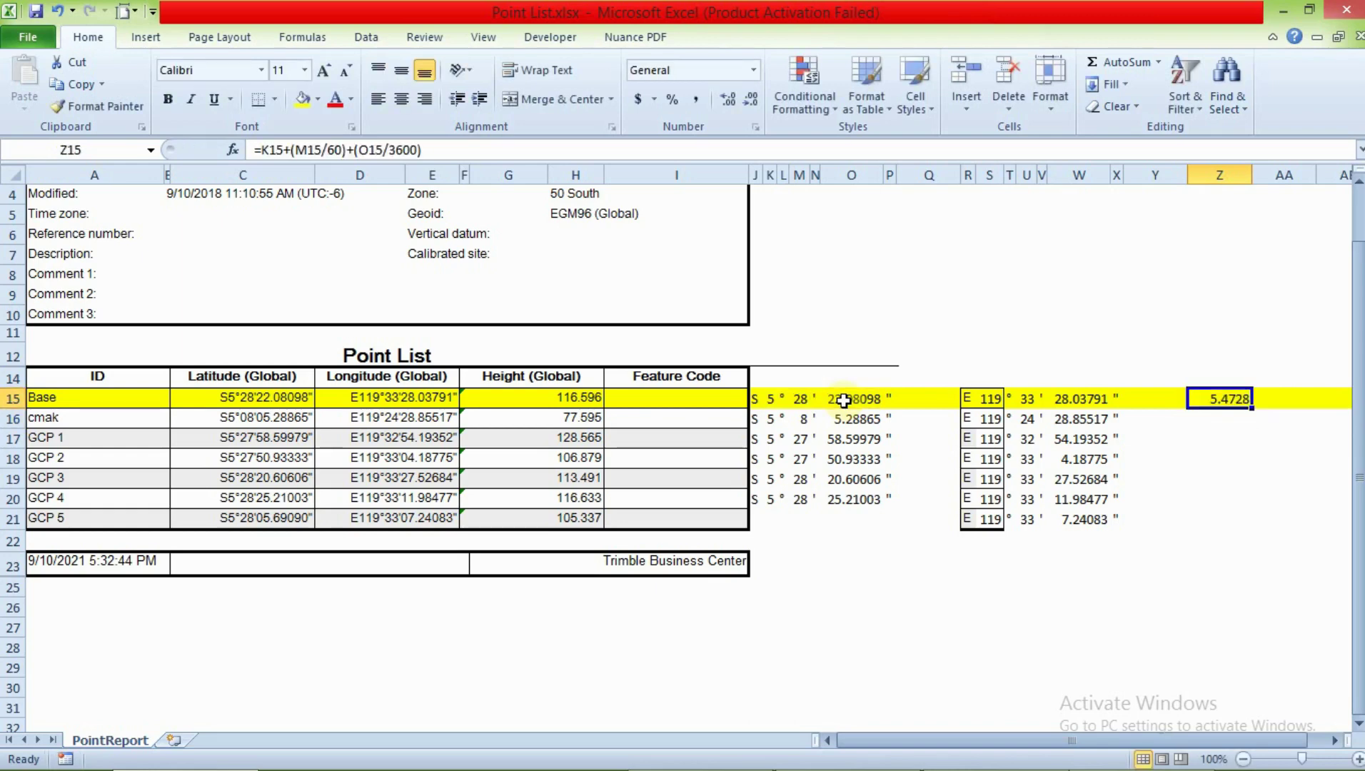
pyautogui.press('Up')
pyautogui.press('Up')
pyautogui.press('Down')
pyautogui.press('Down')
pyautogui.press('Down')
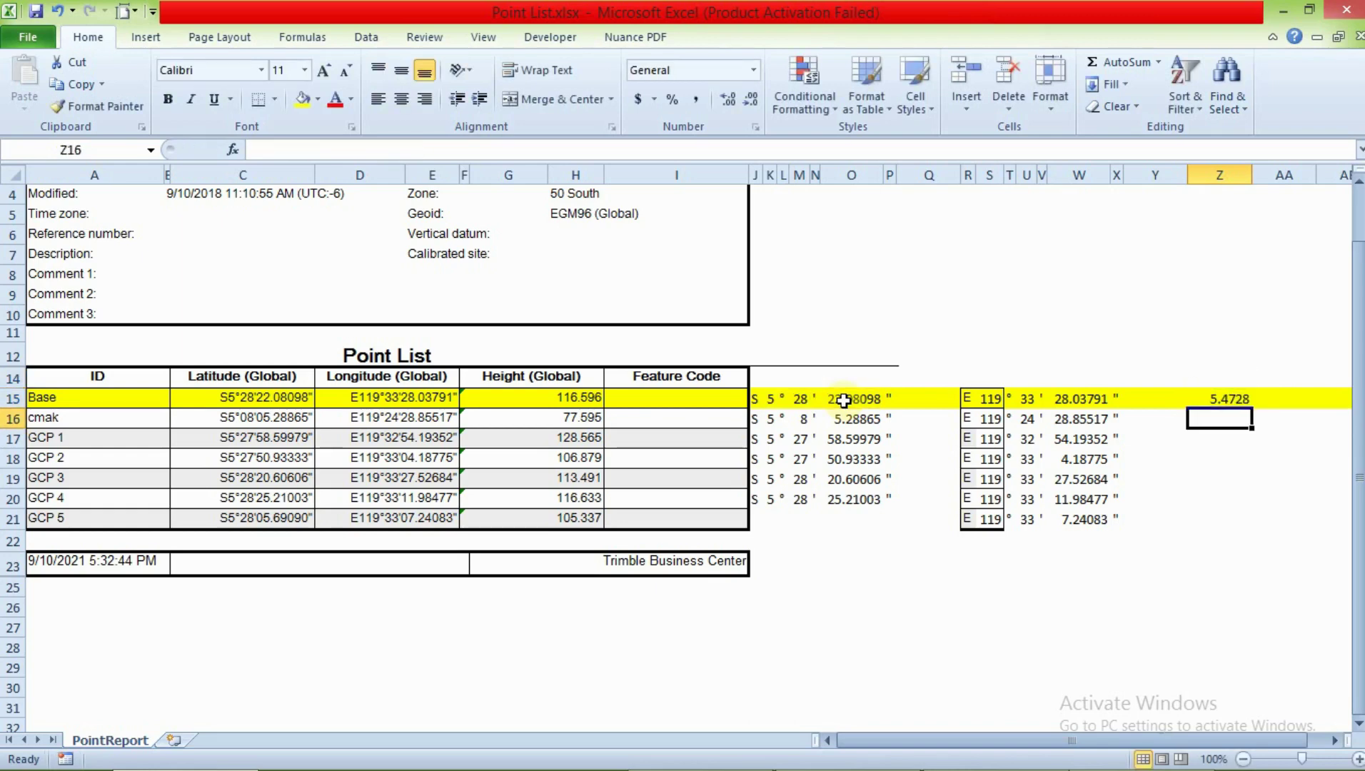
pyautogui.press('Up')
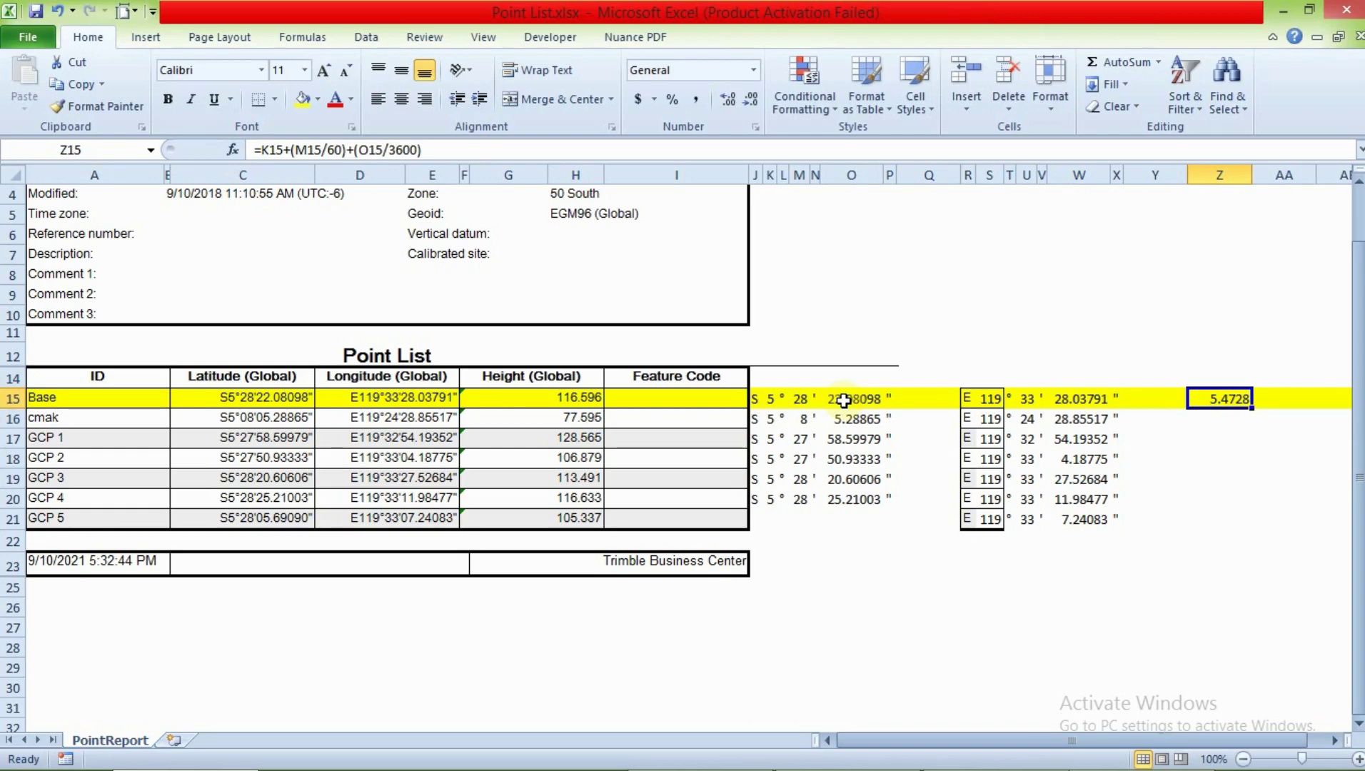
pyautogui.hotkey('ctrl', 'c')
pyautogui.press('Down')
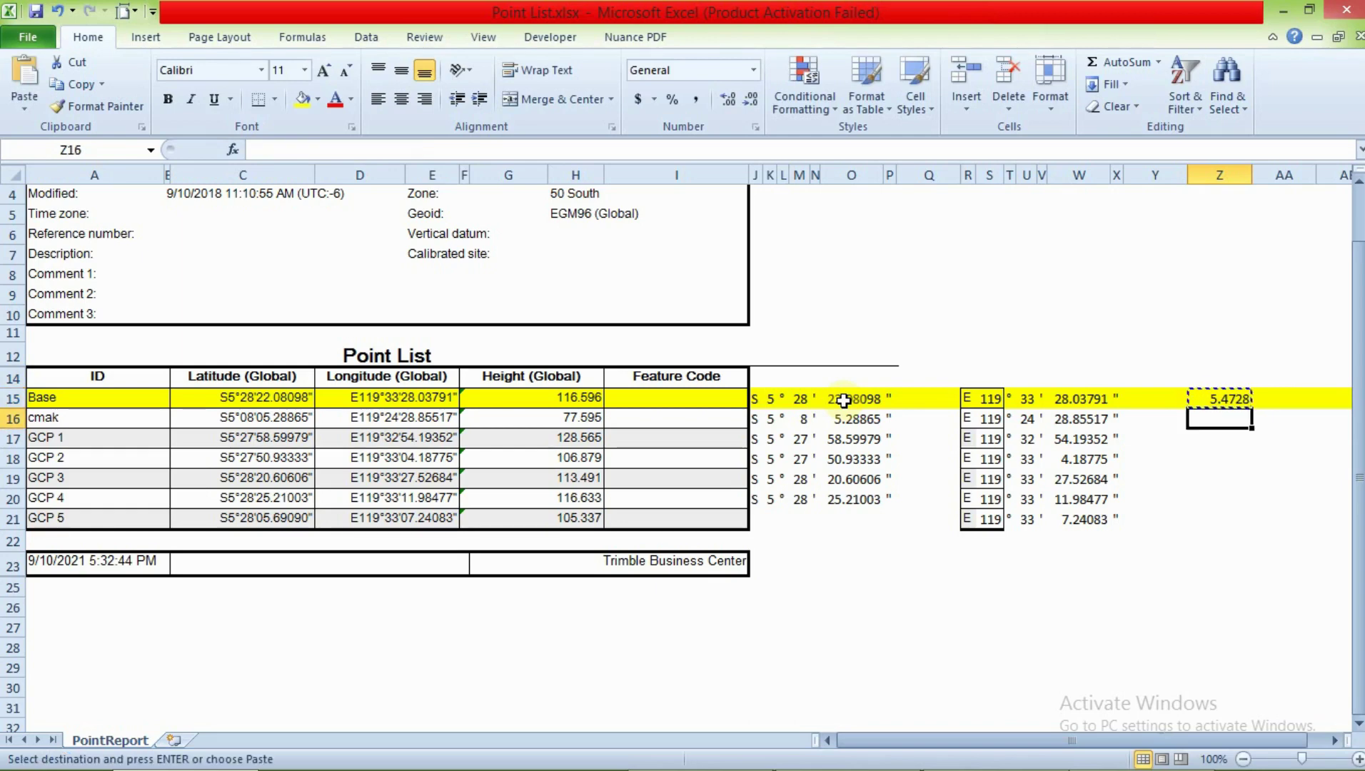
pyautogui.press('Escape')
# Convert the Base longitude to decimal degrees in AA15 with the formula =S15+(U15/60)+(W15/3600)
pyautogui.press('Up')
pyautogui.press('Right')
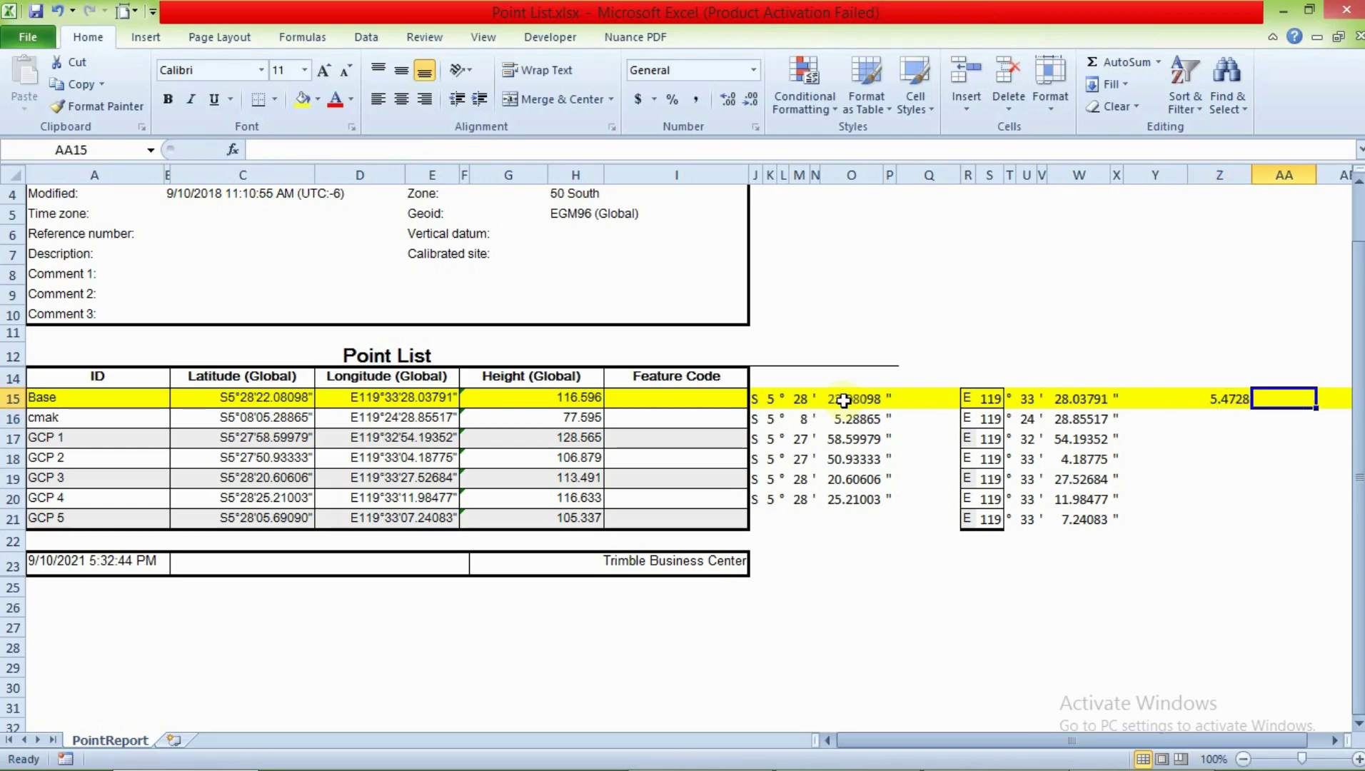
pyautogui.write('=')
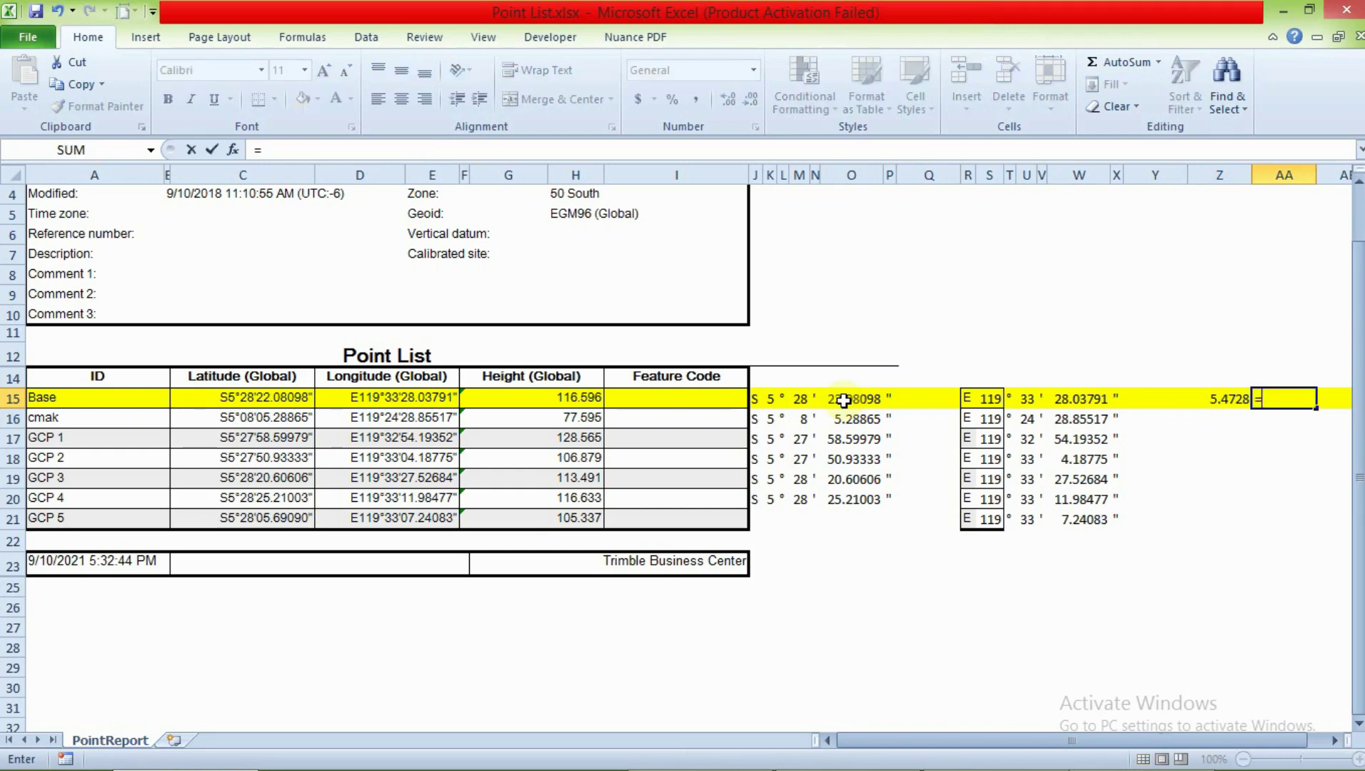
pyautogui.click(976, 401)
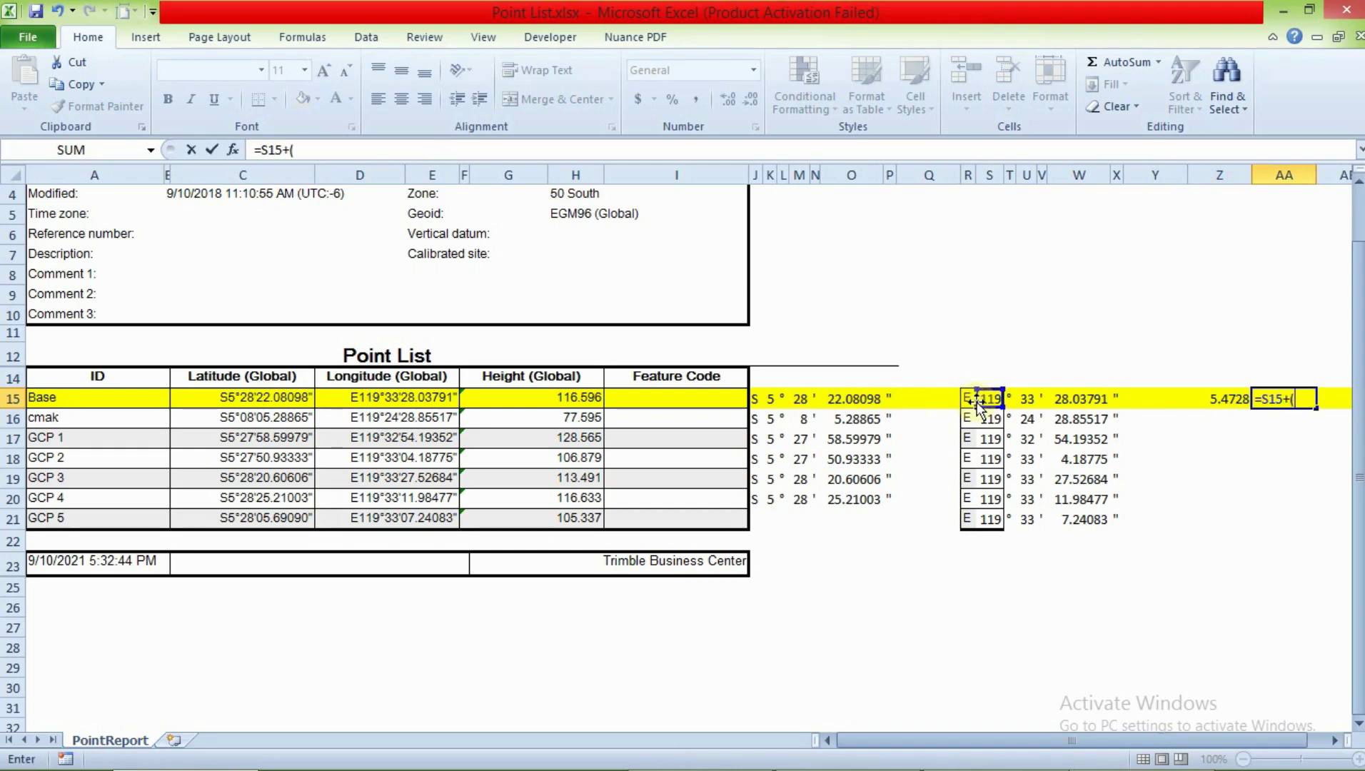
pyautogui.press('Left')
pyautogui.press('Left')
pyautogui.press('Left')
pyautogui.press('Left')
pyautogui.press('Left')
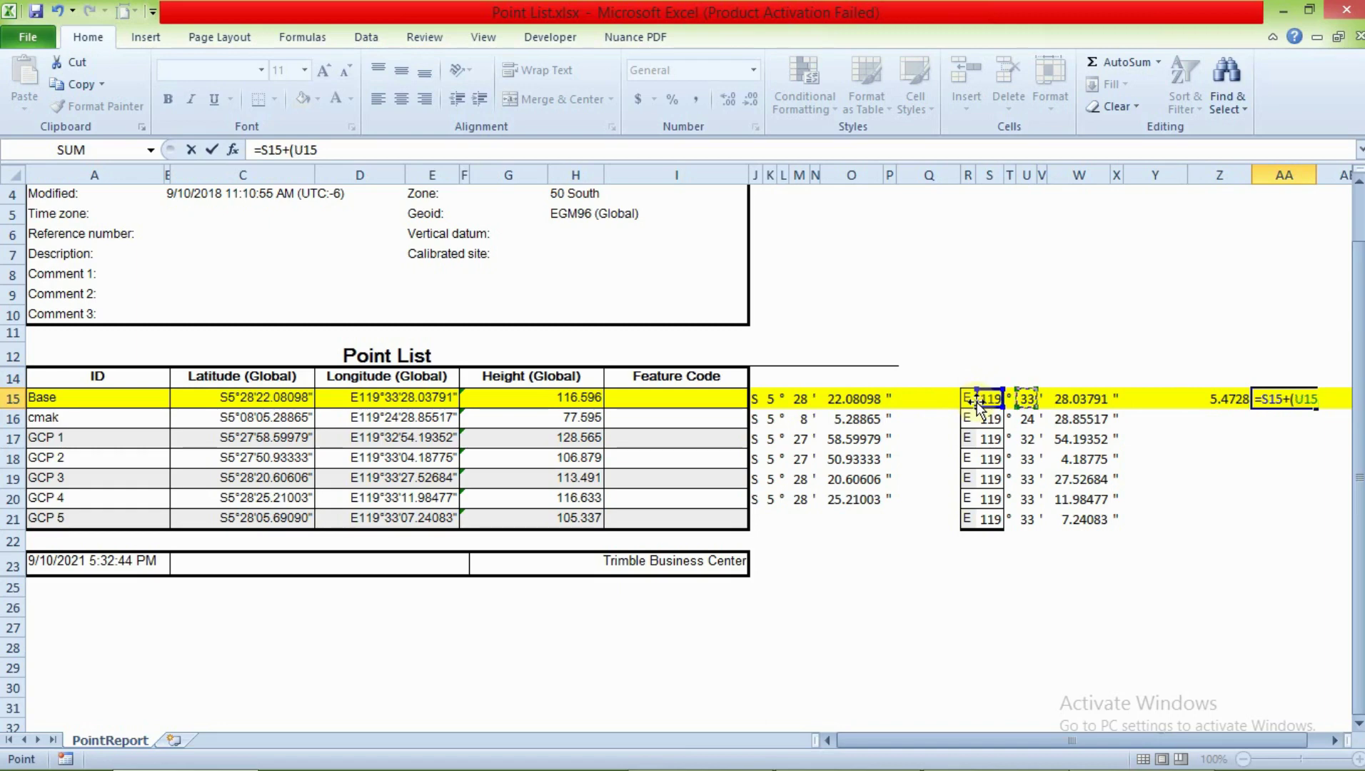
pyautogui.write('/60)+(')
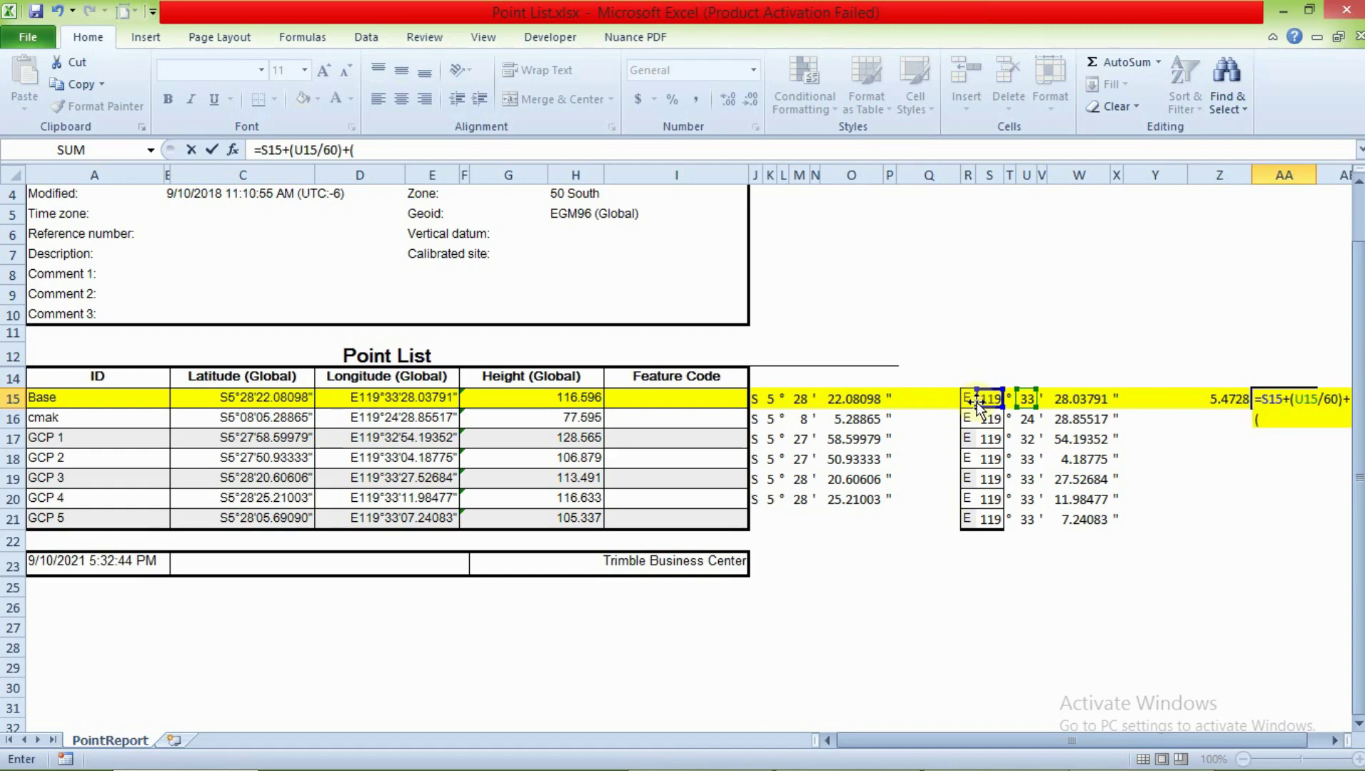
pyautogui.press('Left')
pyautogui.press('Left')
pyautogui.press('Left')
pyautogui.press('Left')
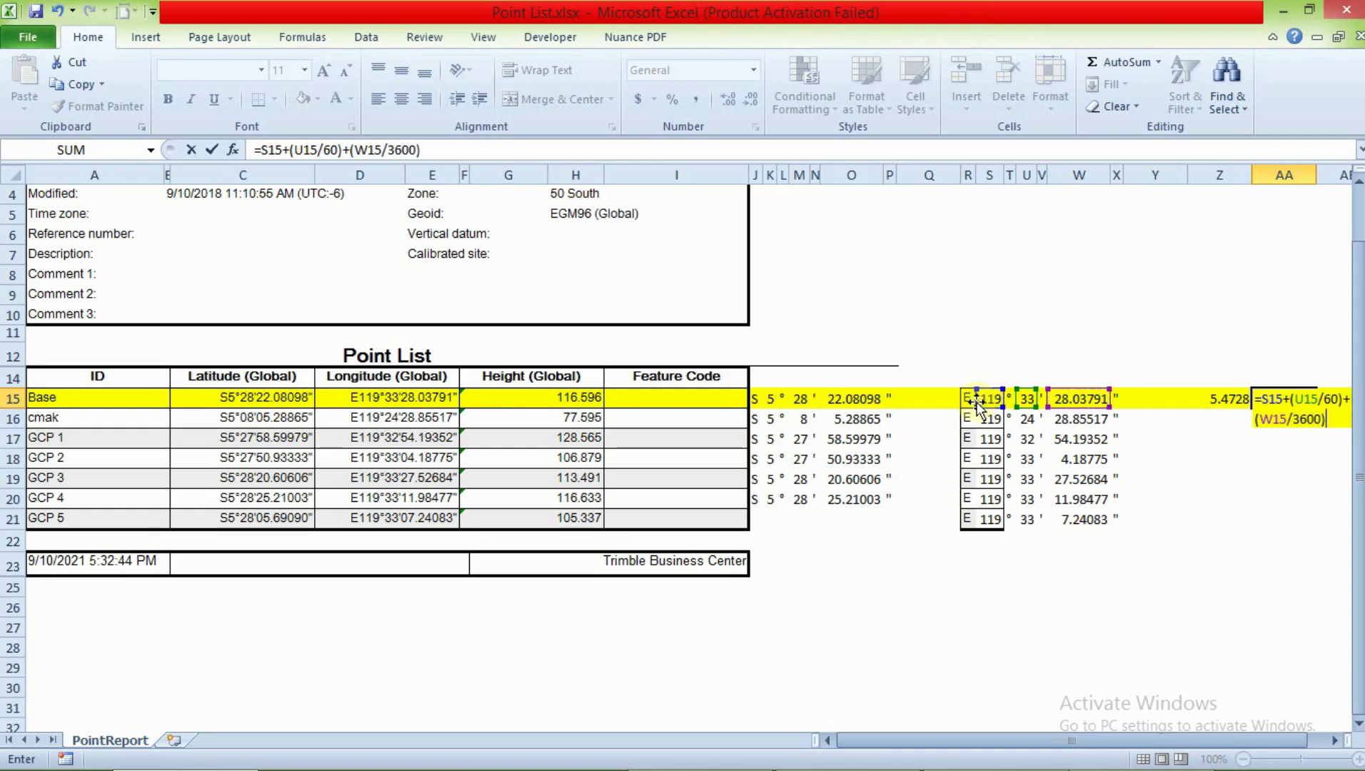
pyautogui.press('Return')
pyautogui.press('Up')
# Switch to the spare REDToolbox window showing the Setup page and close it, returning to the Point List workbook
pyautogui.press('Left')
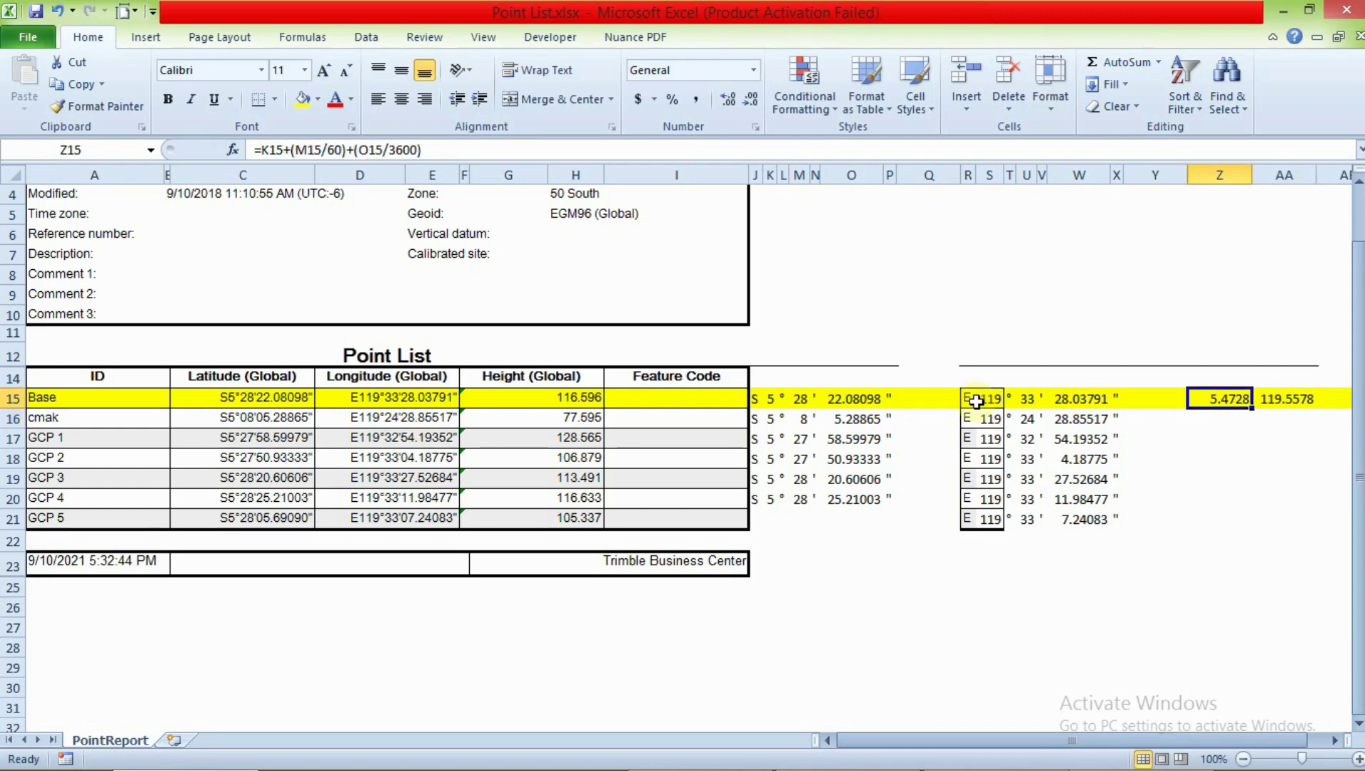
pyautogui.hotkey('ctrl', 'c')
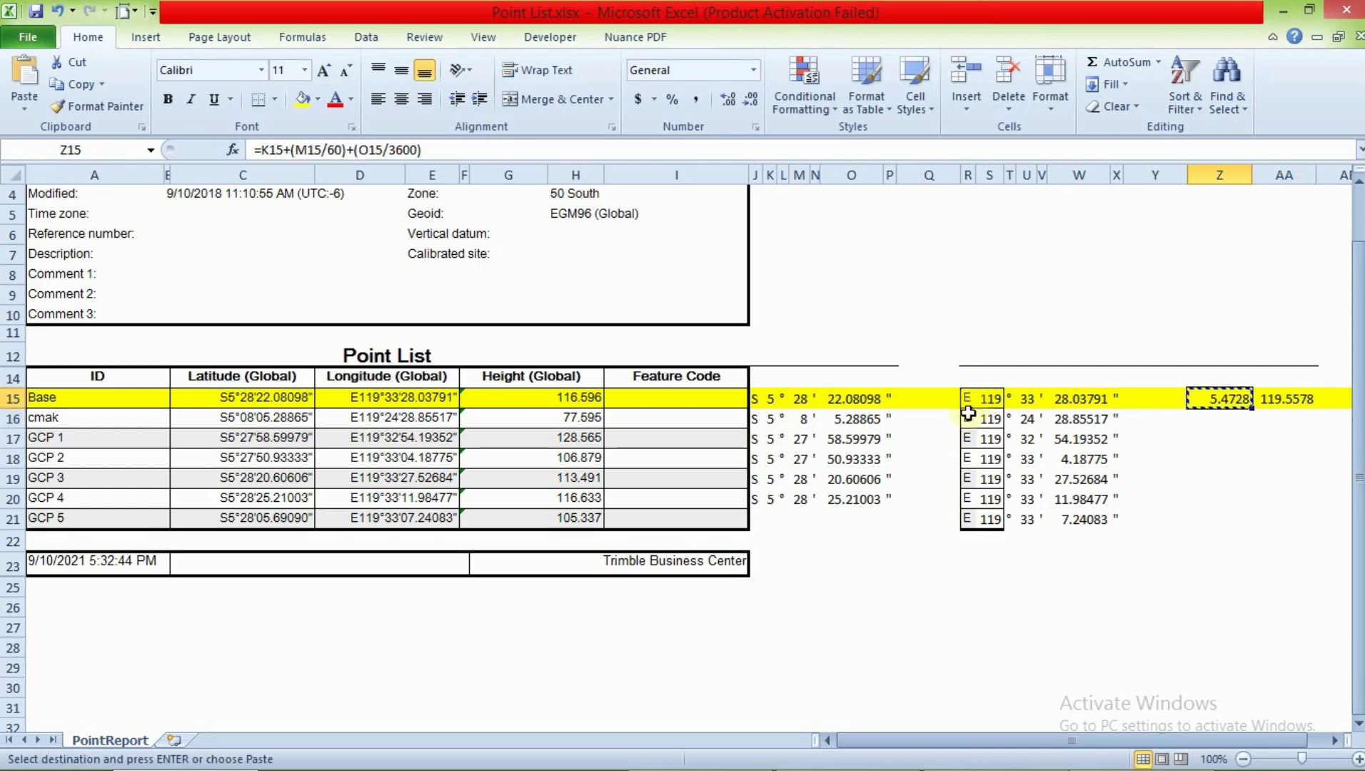
pyautogui.moveTo(814, 751)
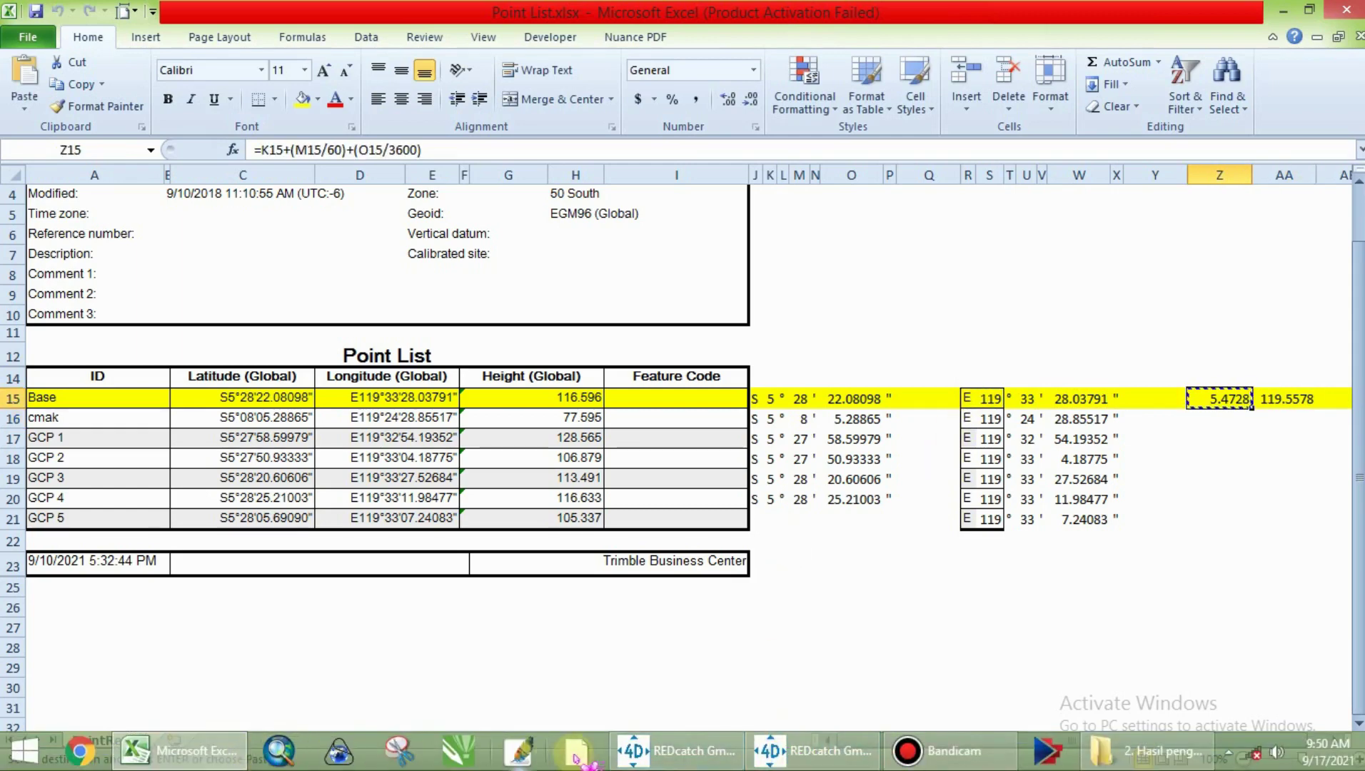
pyautogui.click(691, 761)
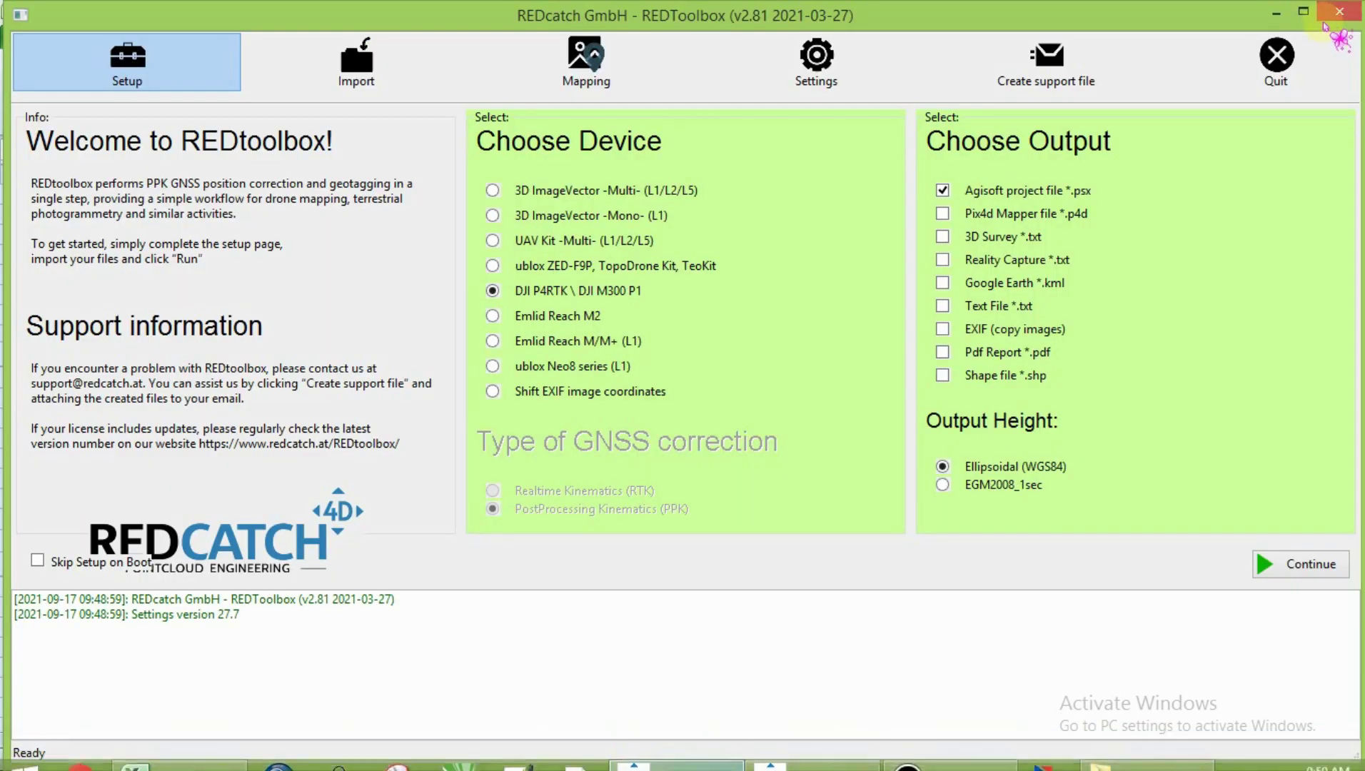
pyautogui.click(712, 761)
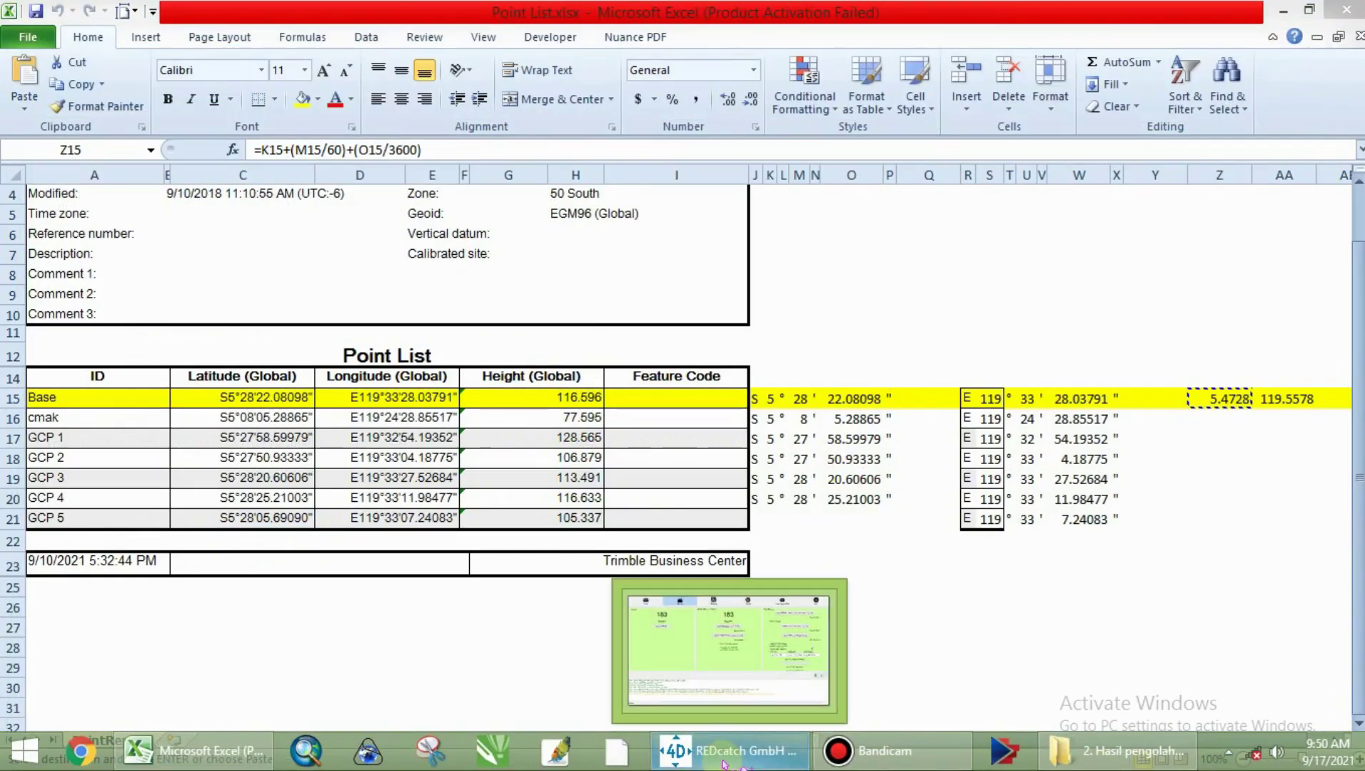
pyautogui.click(863, 333)
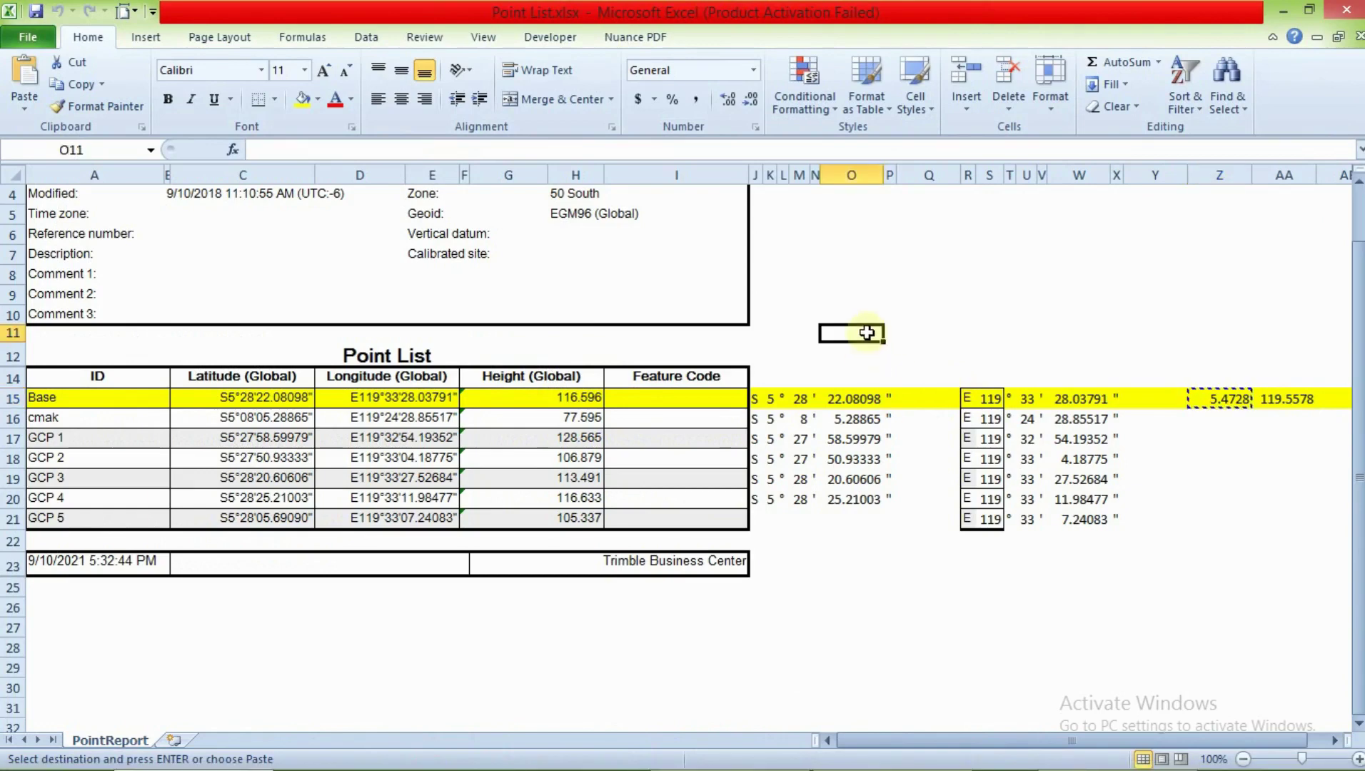
pyautogui.press('Escape')
# Copy the decimal Base latitude from Z15, switch to REDToolbox and set the manual base position latitude to -5.472800272
pyautogui.click(1217, 399)
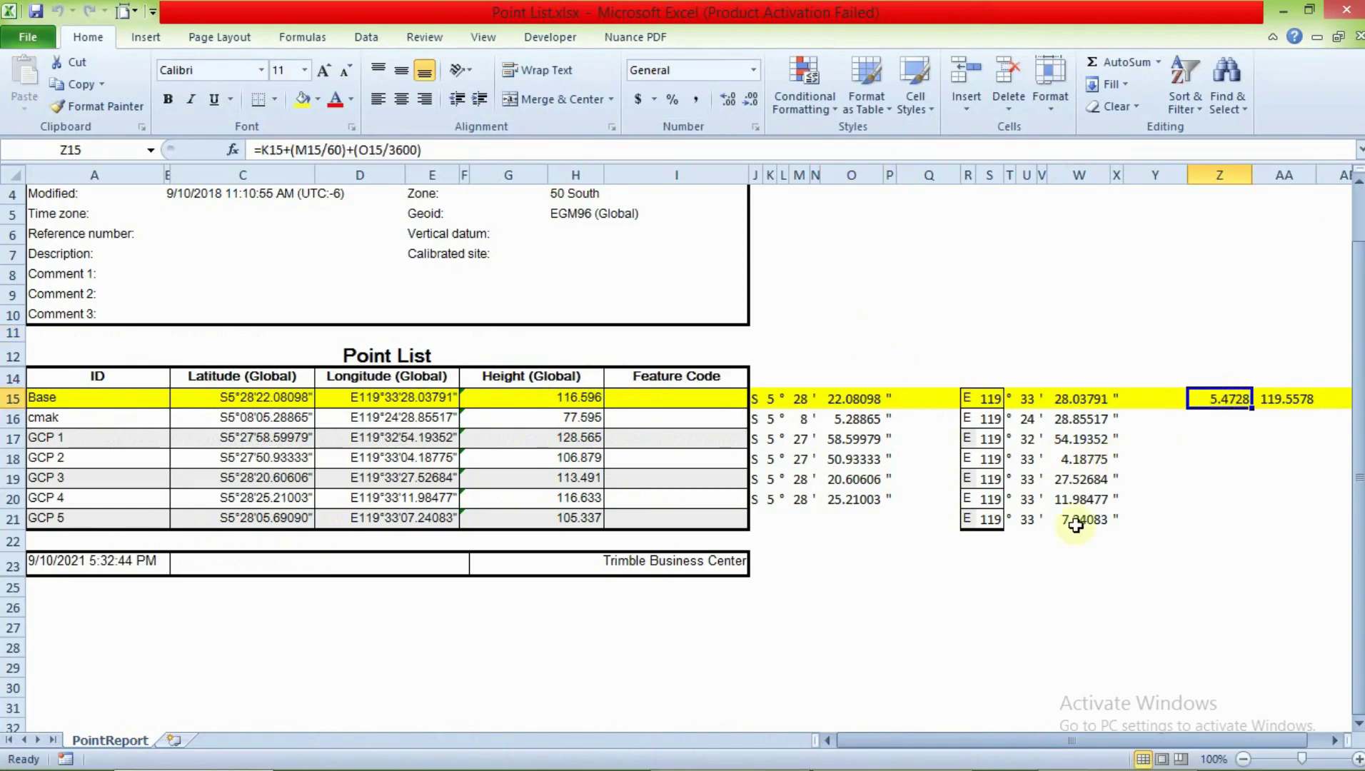
pyautogui.hotkey('ctrl', 'c')
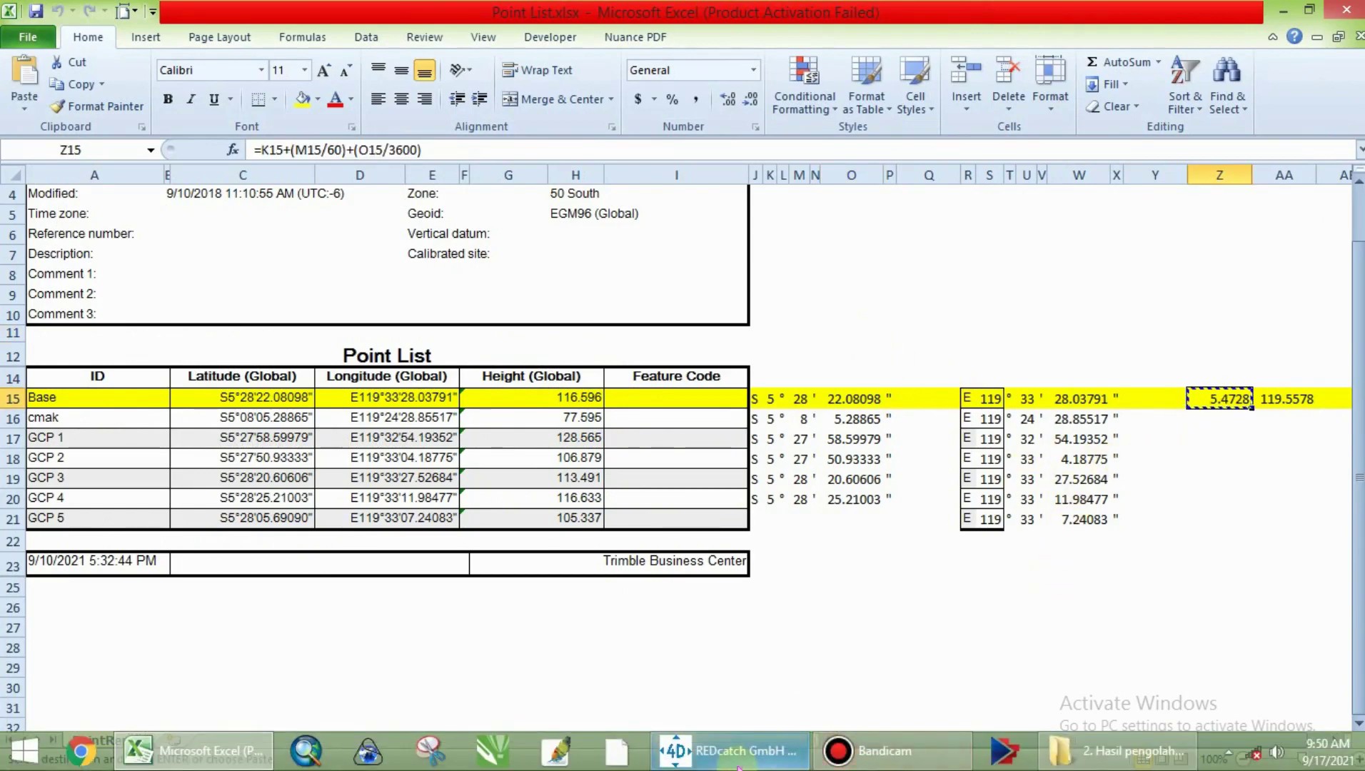
pyautogui.click(740, 642)
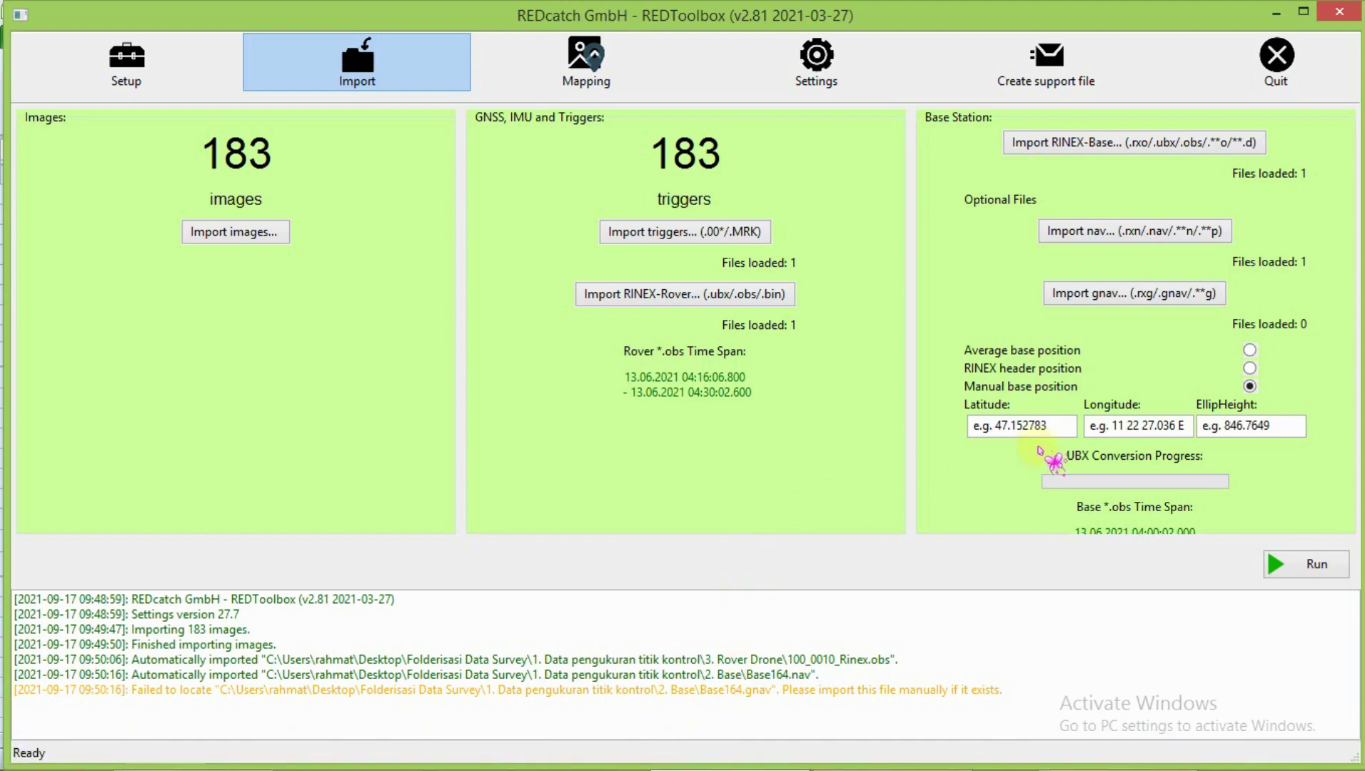
pyautogui.moveTo(1064, 428); pyautogui.dragTo(955, 432)
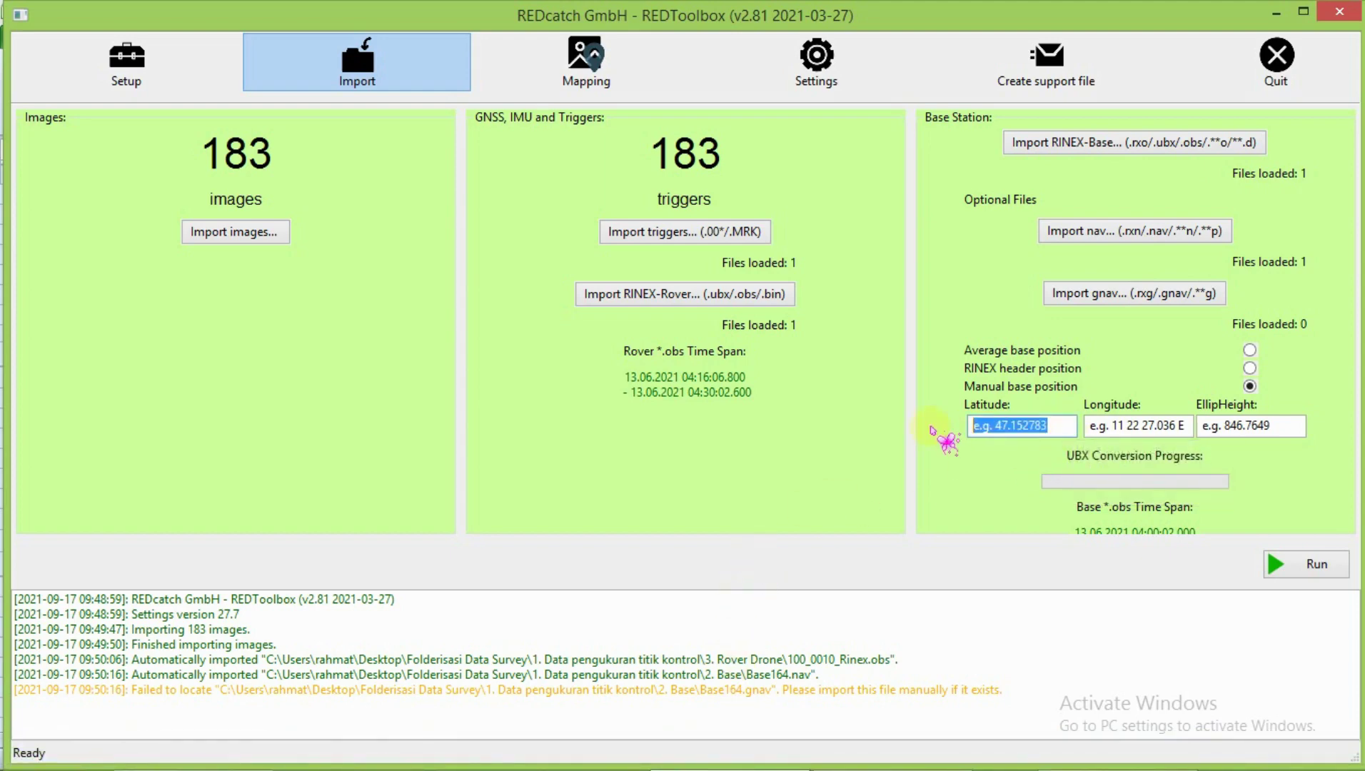
pyautogui.write('-5.472800272')
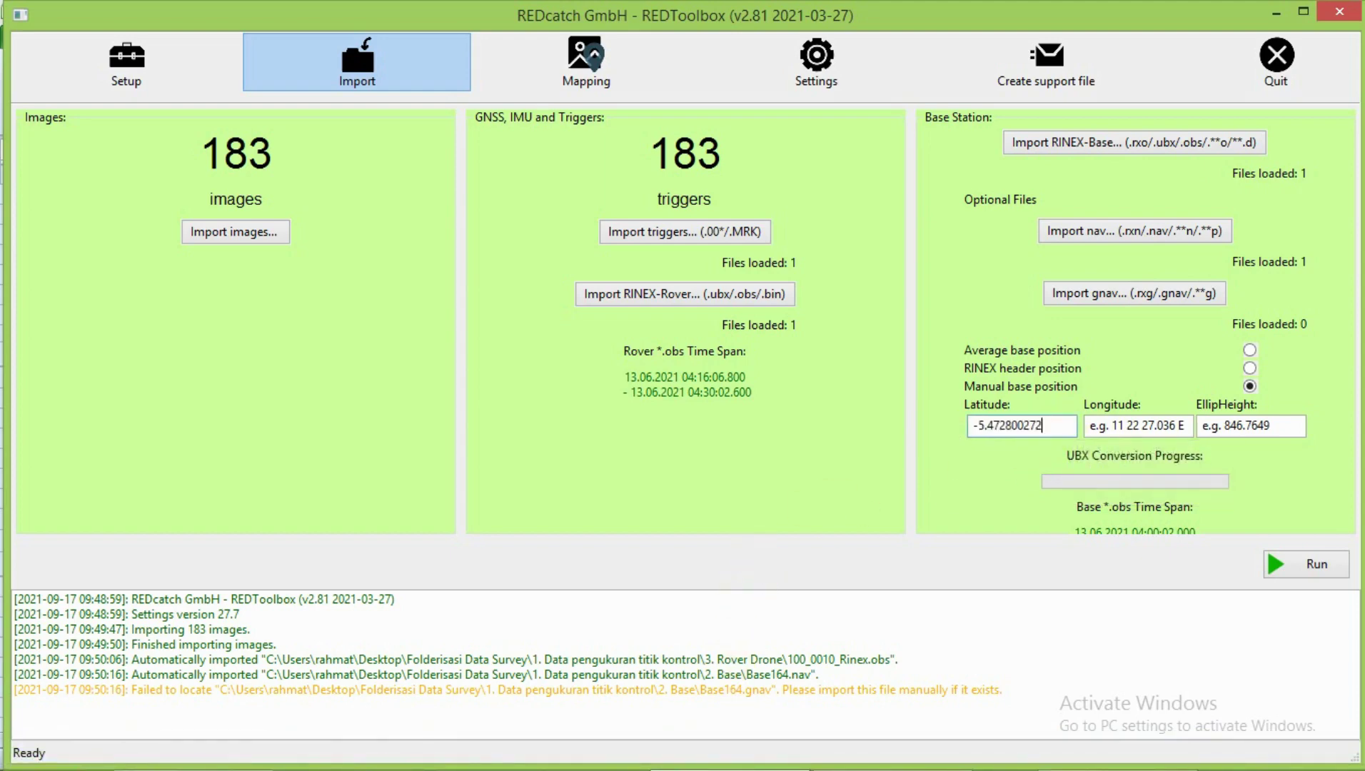
pyautogui.moveTo(457, 768)
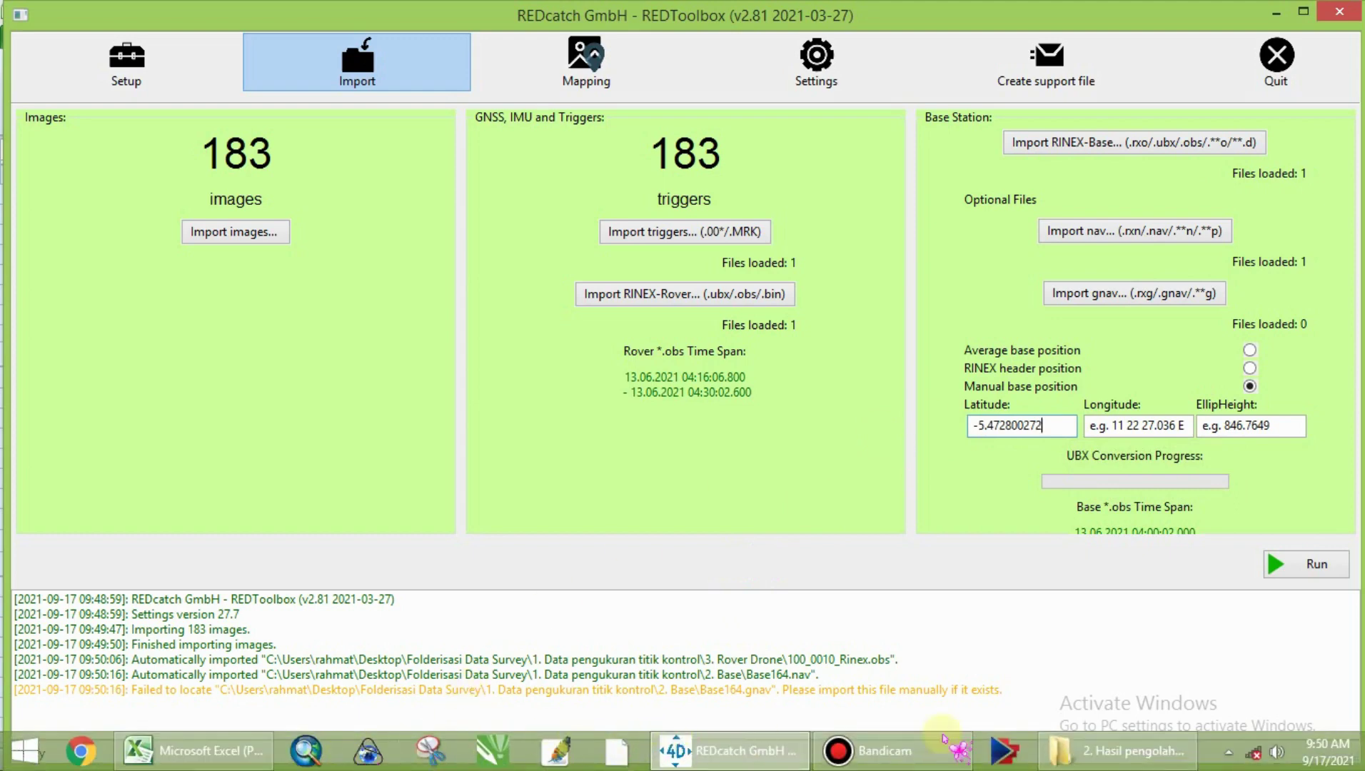
# Copy the decimal Base longitude from AA15 in the Point List workbook and set REDToolbox's manual base position longitude to 119.5577883
pyautogui.click(192, 750)
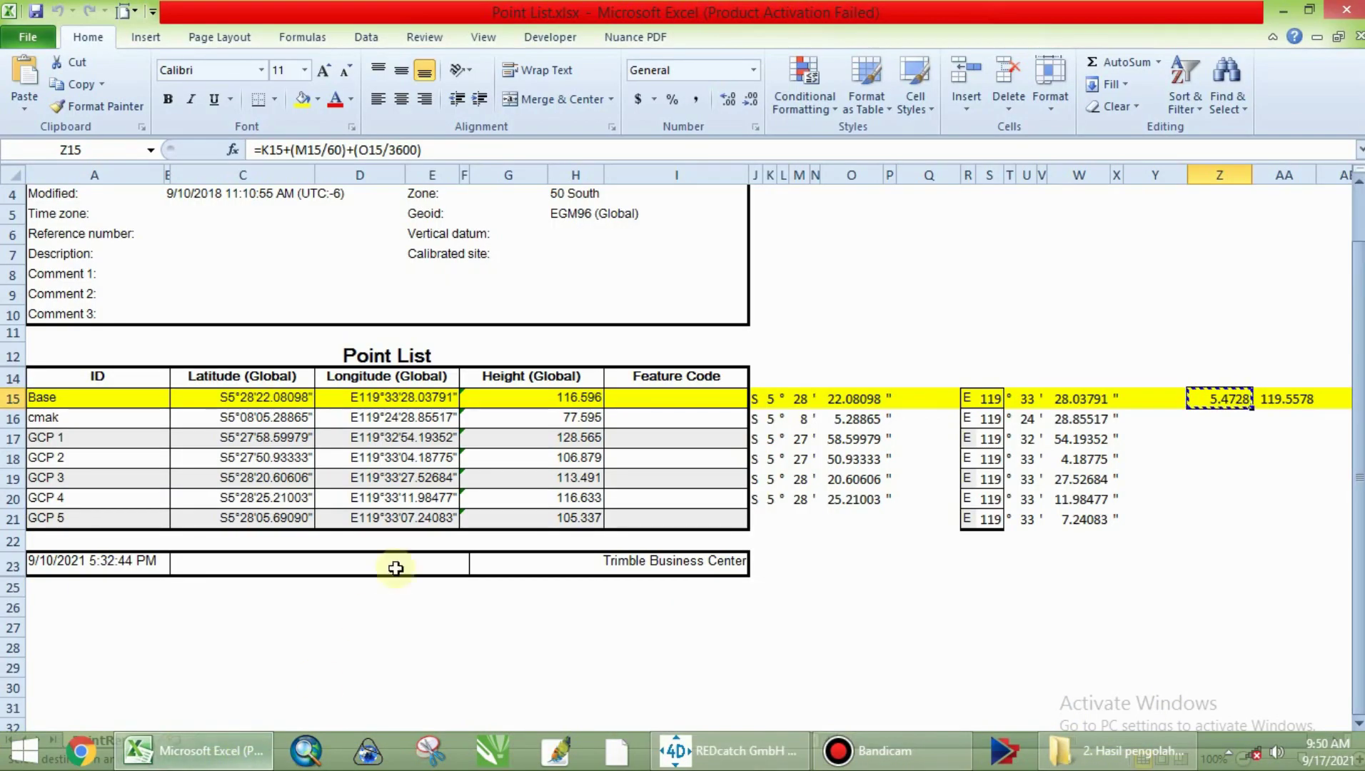
pyautogui.click(1288, 398)
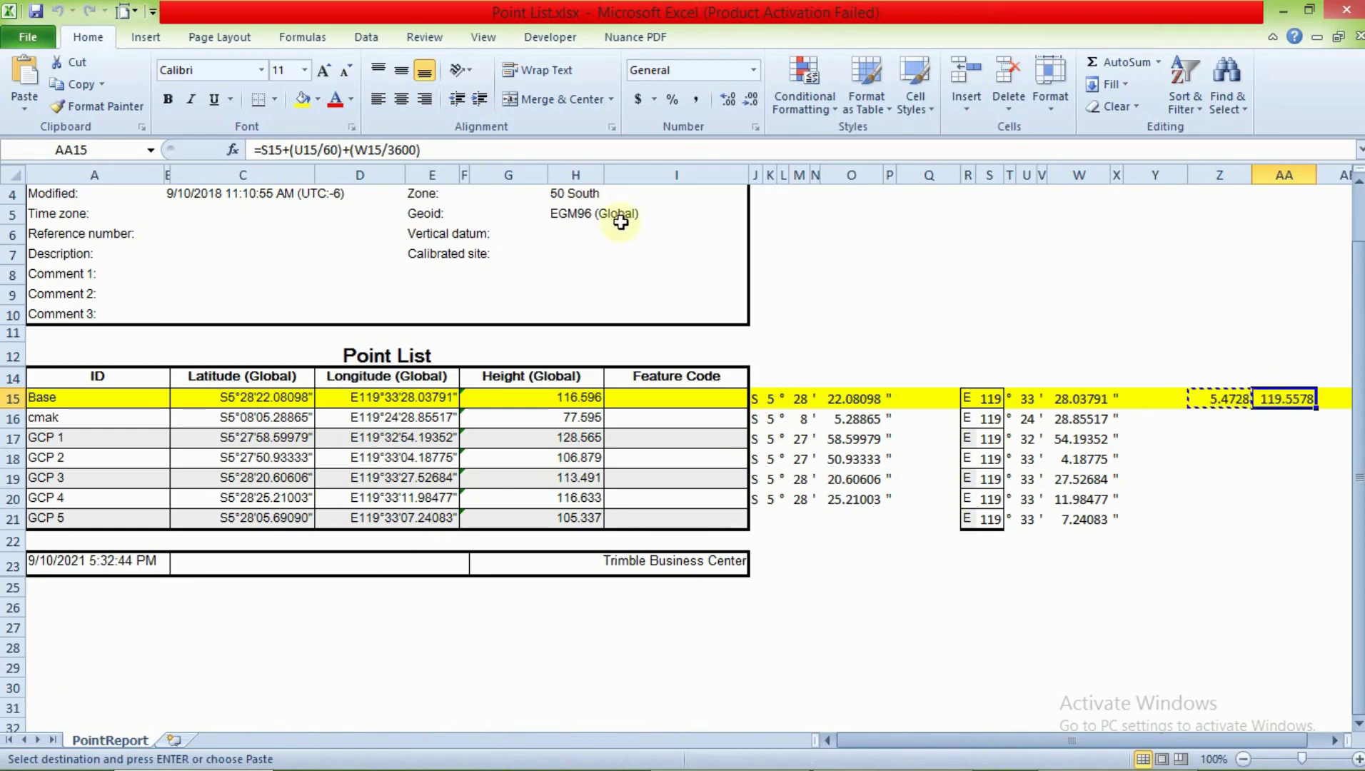
pyautogui.hotkey('ctrl', 'c')
pyautogui.moveTo(639, 753)
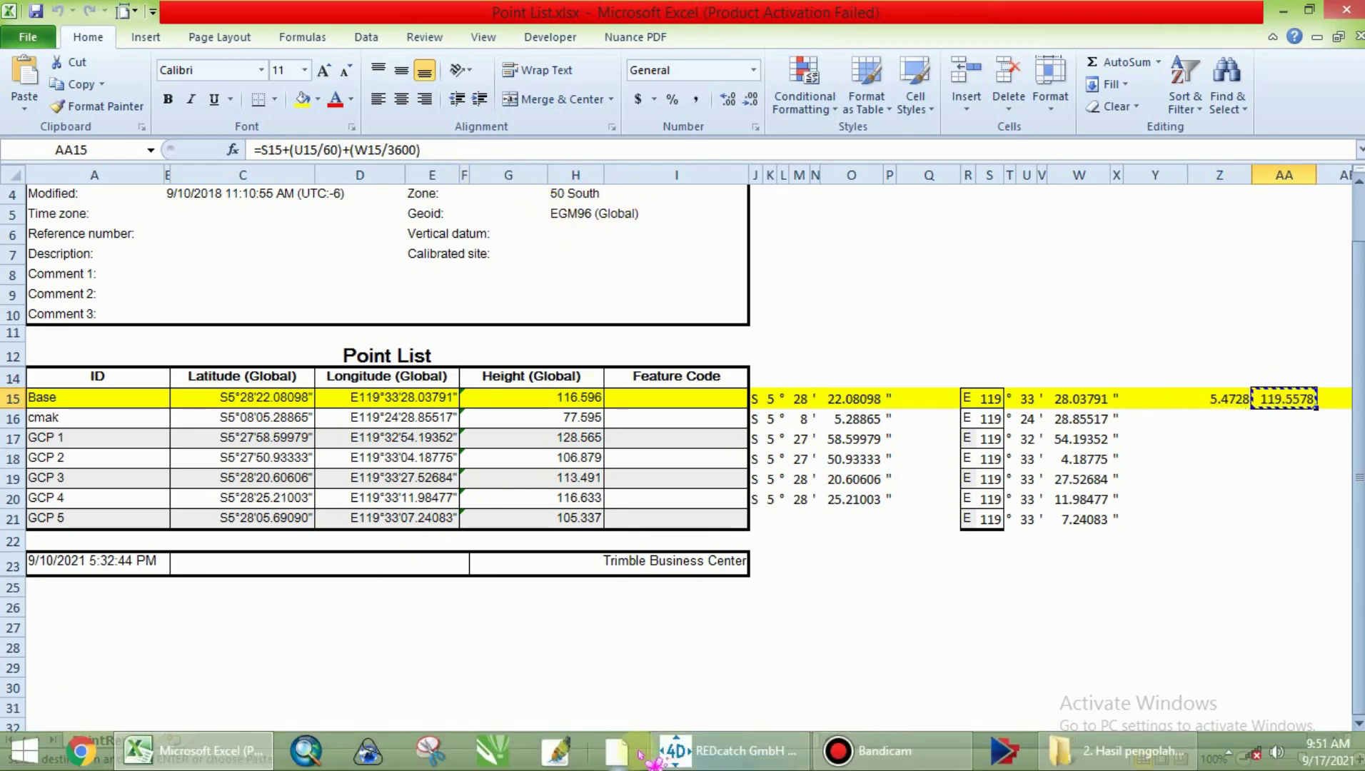
pyautogui.click(728, 750)
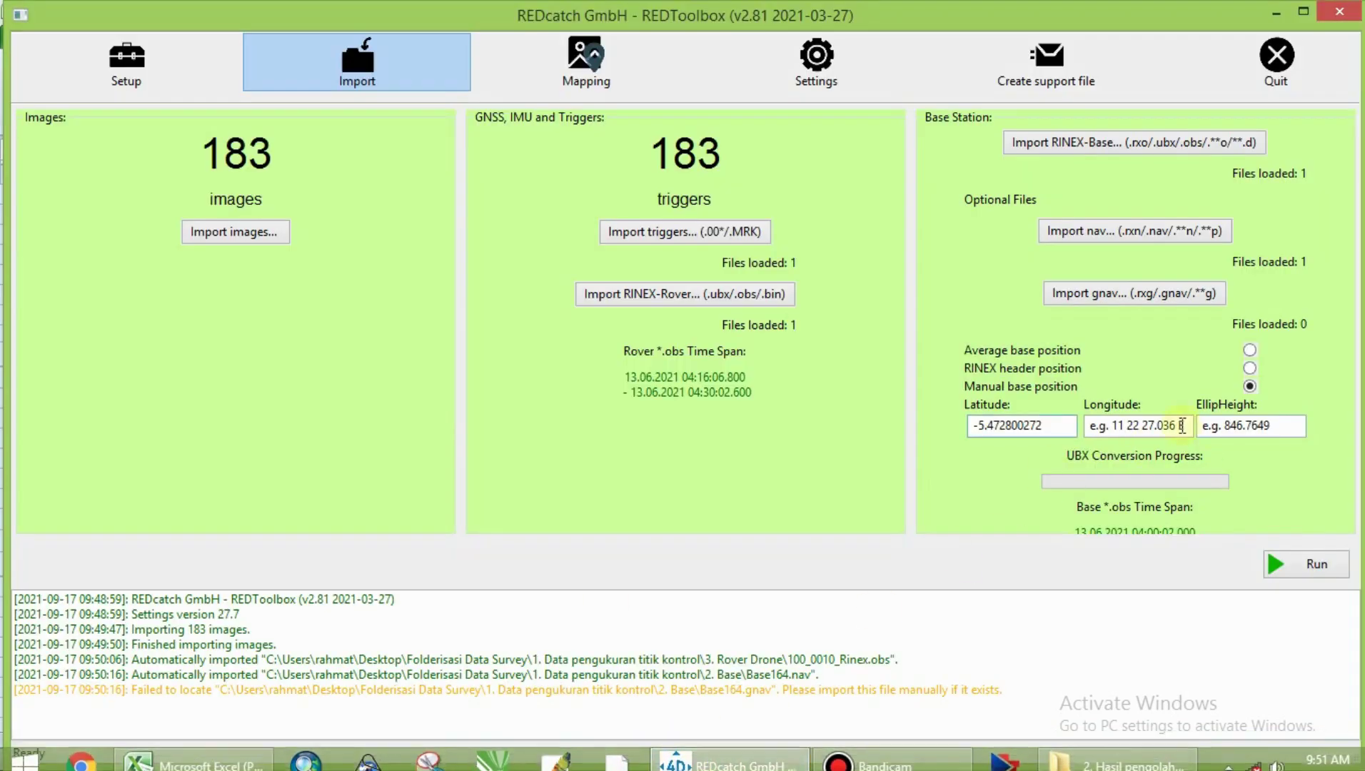
pyautogui.moveTo(1182, 426); pyautogui.dragTo(1043, 425)
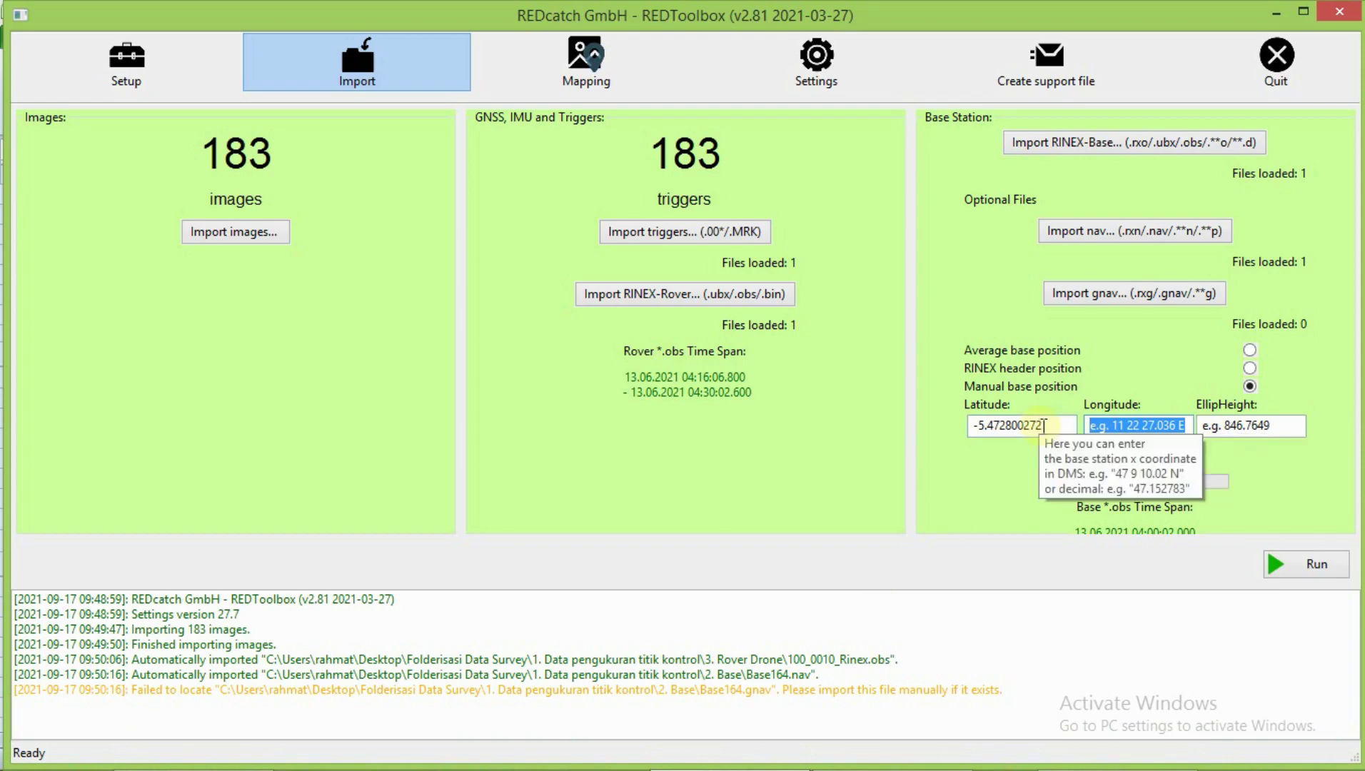
pyautogui.hotkey('ctrl', 'v')
# Copy the Base height from F15 in the Point List workbook and set REDToolbox's manual base position ellipsoidal height to 116.596
pyautogui.moveTo(764, 762)
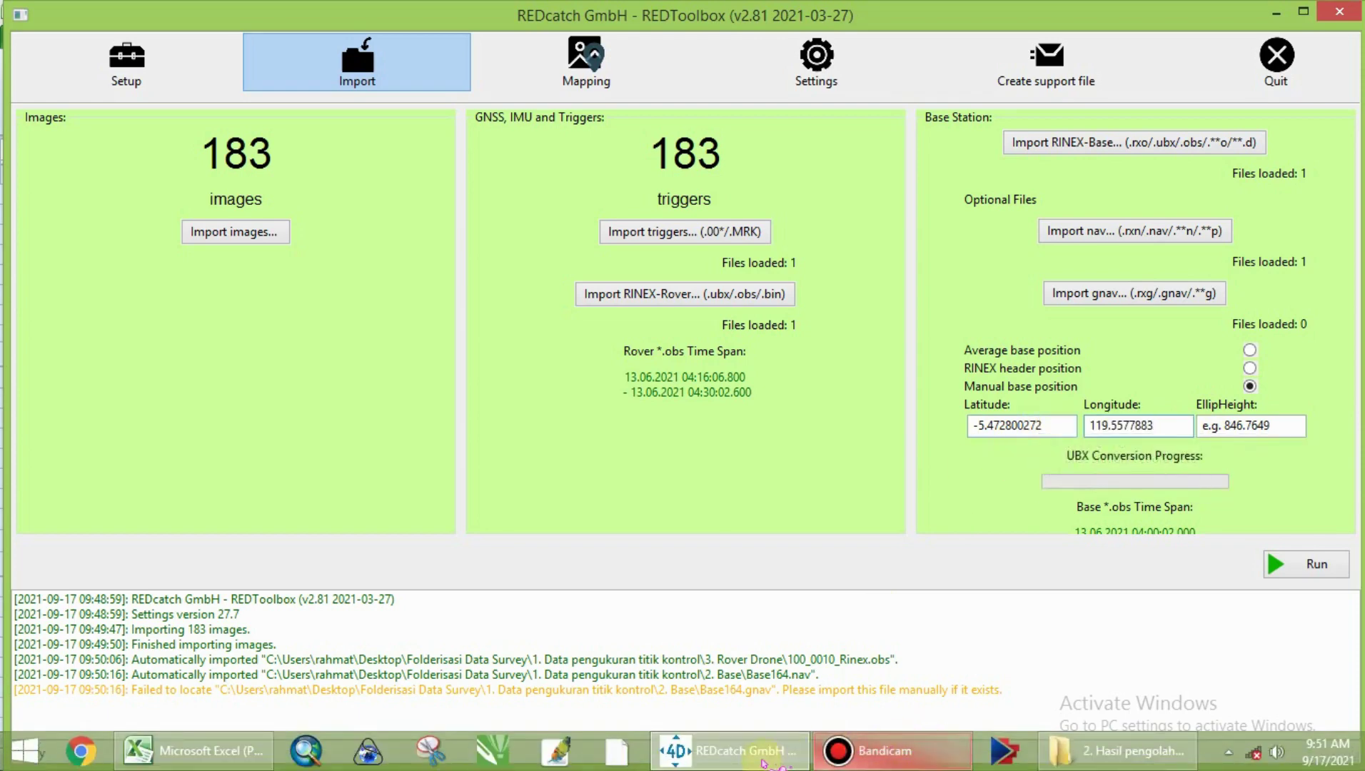
pyautogui.click(197, 756)
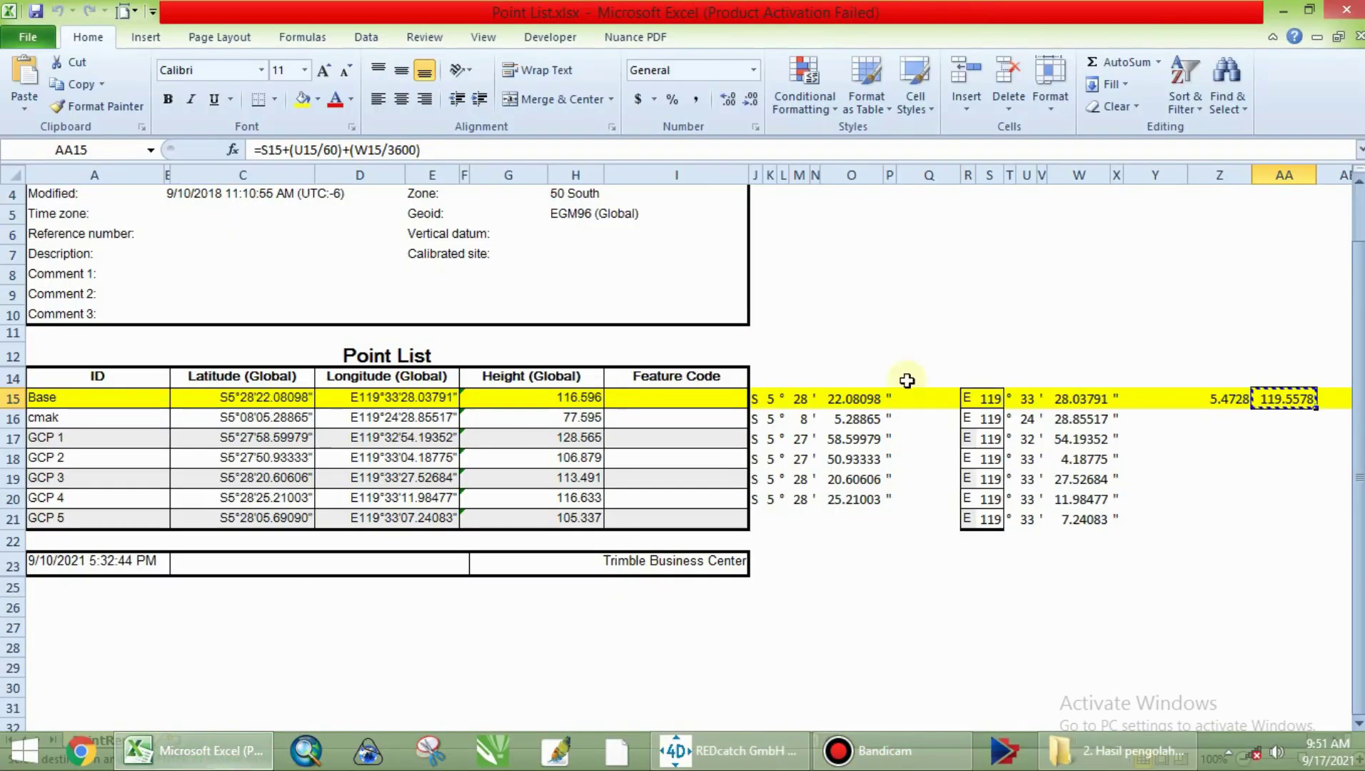
pyautogui.click(525, 398)
pyautogui.hotkey('ctrl', 'c')
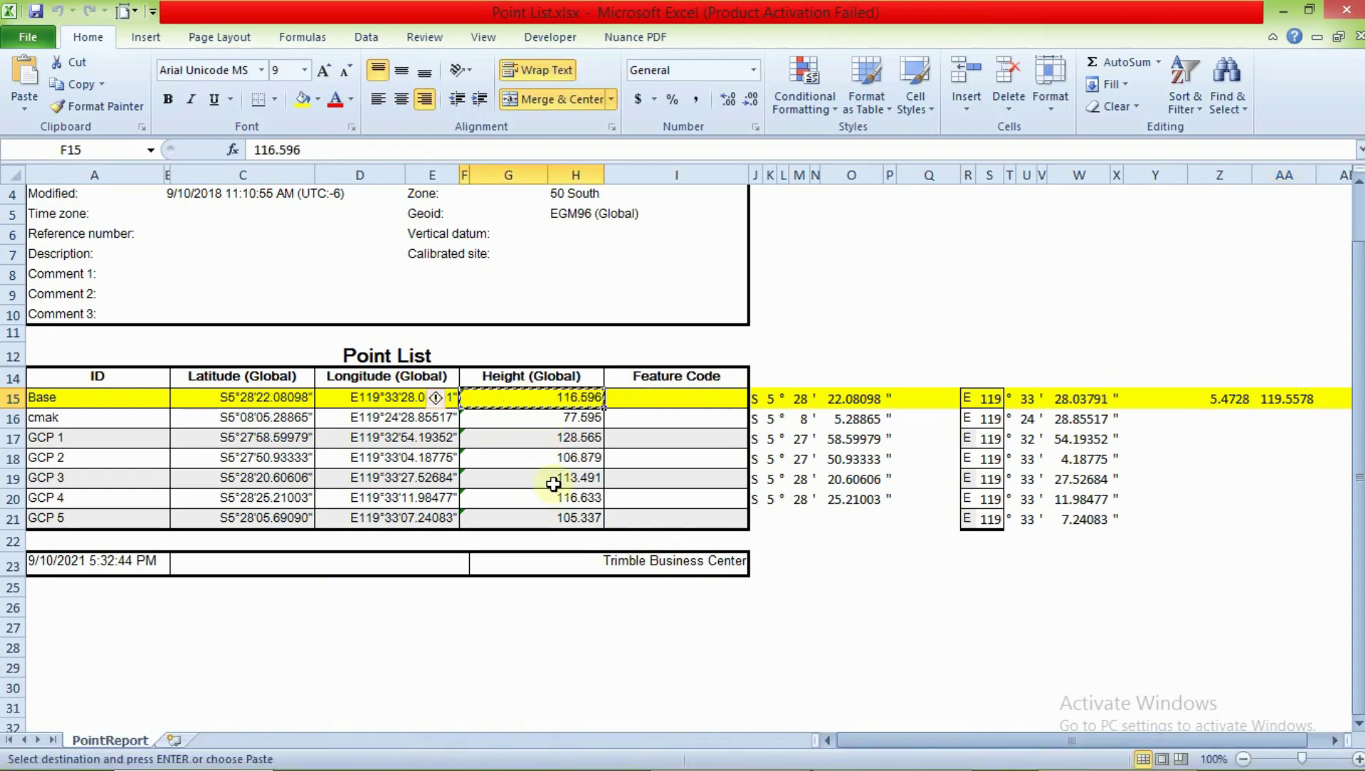
pyautogui.moveTo(488, 763)
pyautogui.click(718, 750)
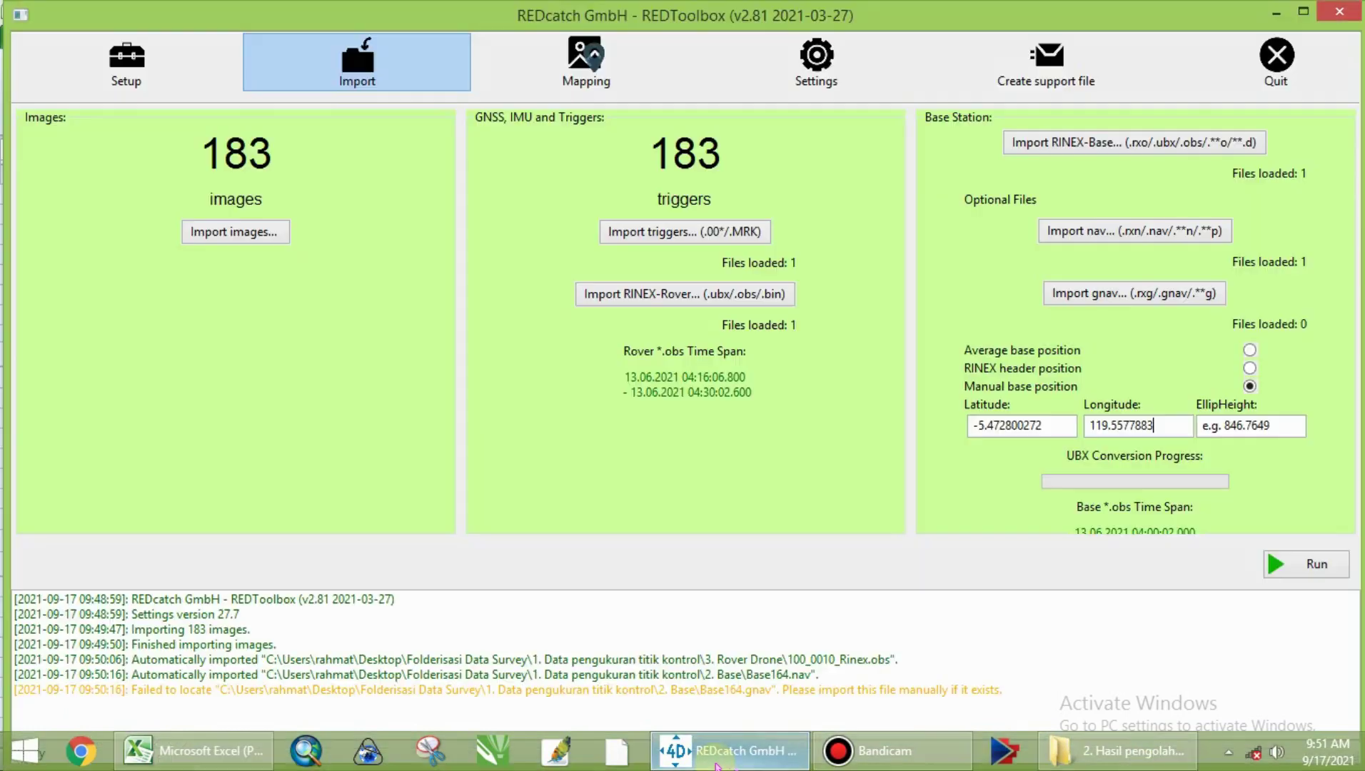
pyautogui.moveTo(1278, 420); pyautogui.dragTo(1184, 430)
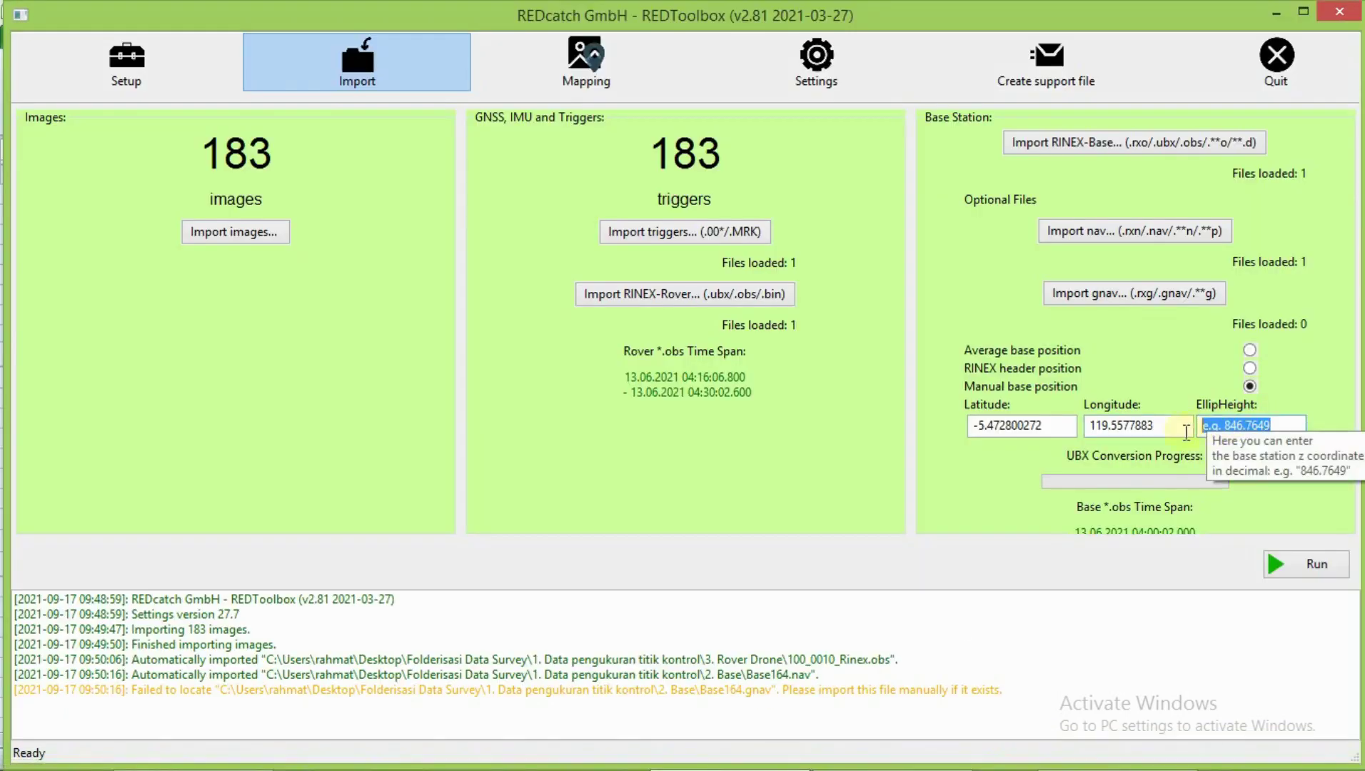
pyautogui.hotkey('ctrl', 'v')
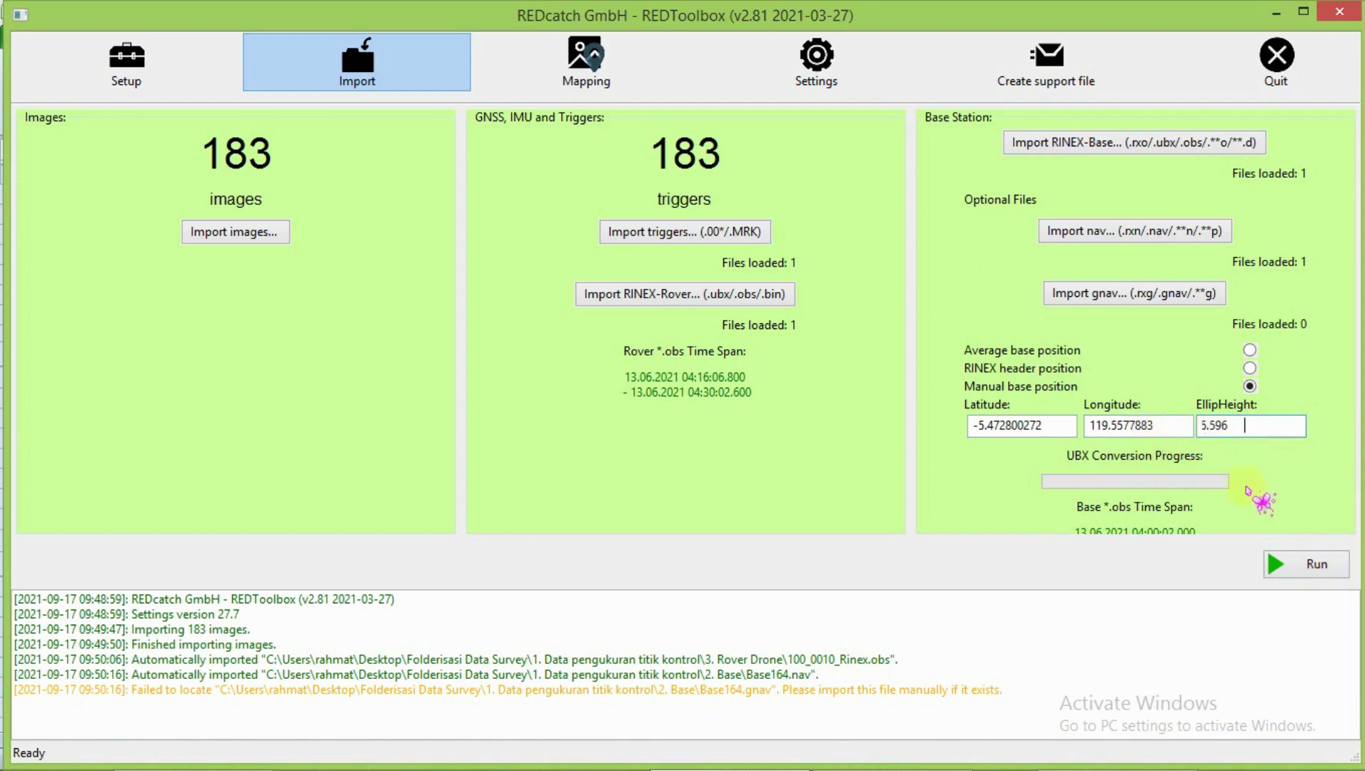
pyautogui.click(1156, 425)
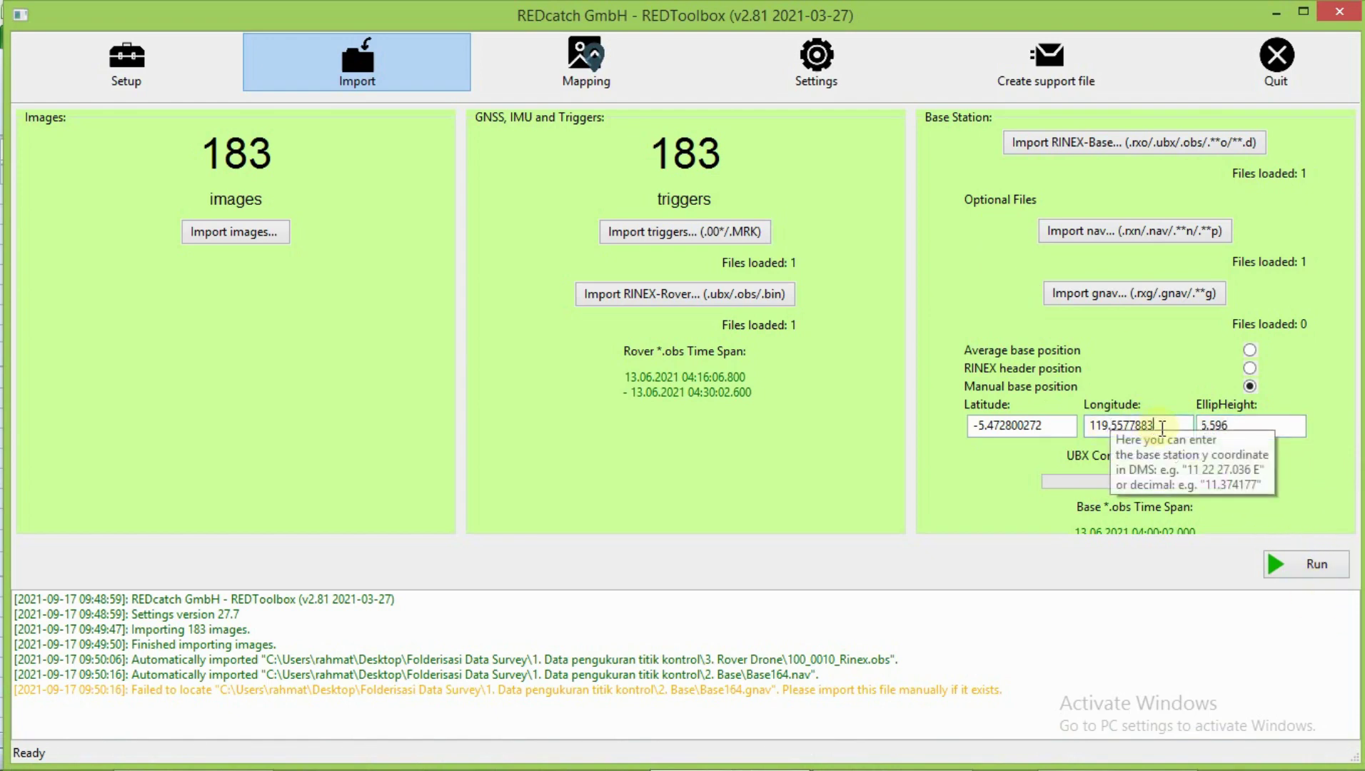
pyautogui.click(1219, 426)
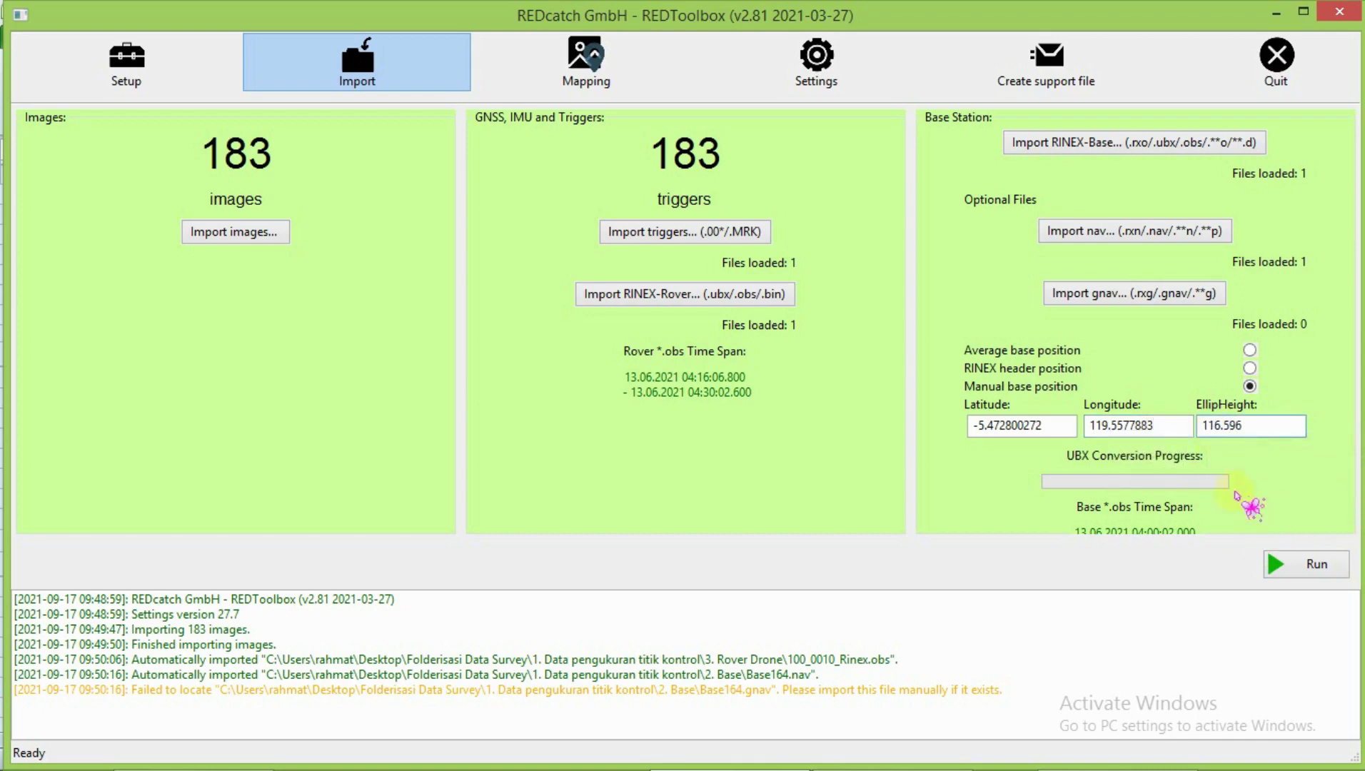
# Run the PPK processing with the manual base position through to completed output generation, and quit REDToolbox
pyautogui.click(1277, 566)
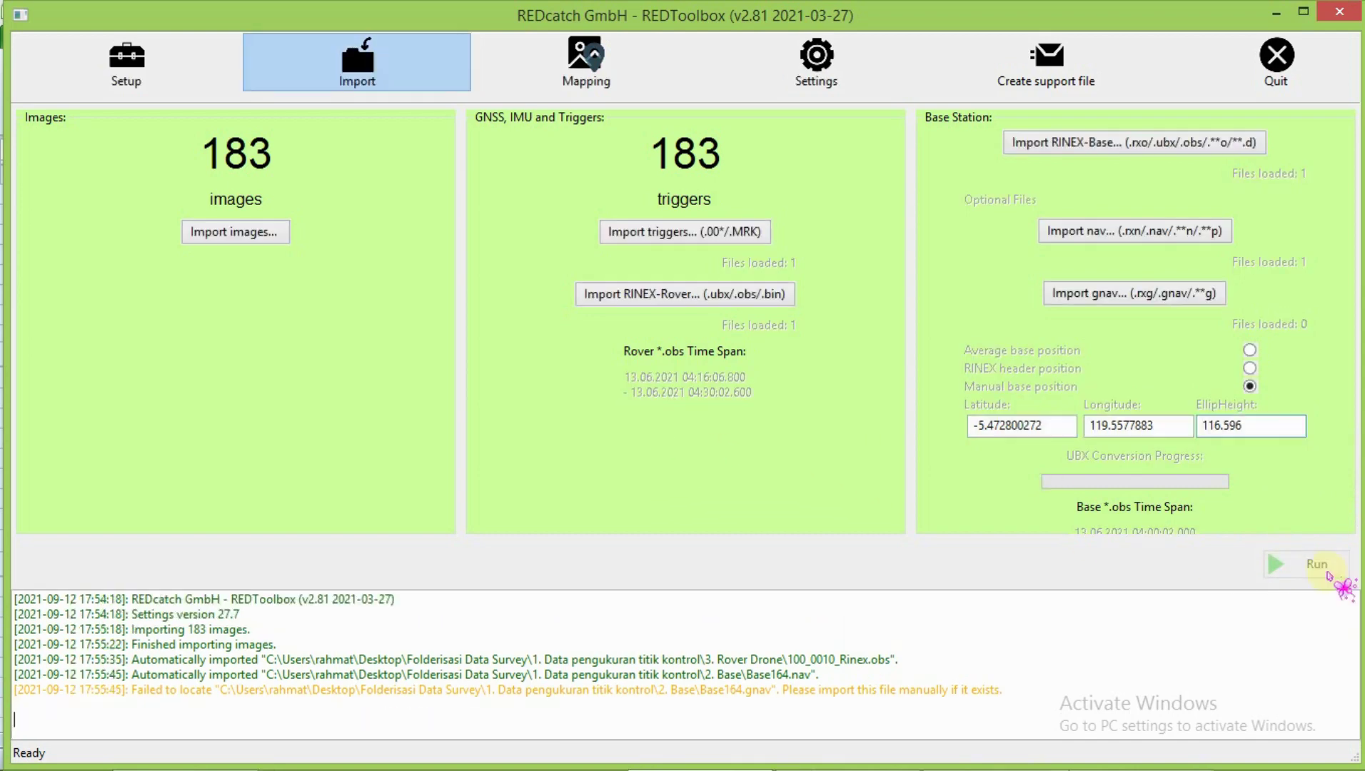
pyautogui.click(1324, 571)
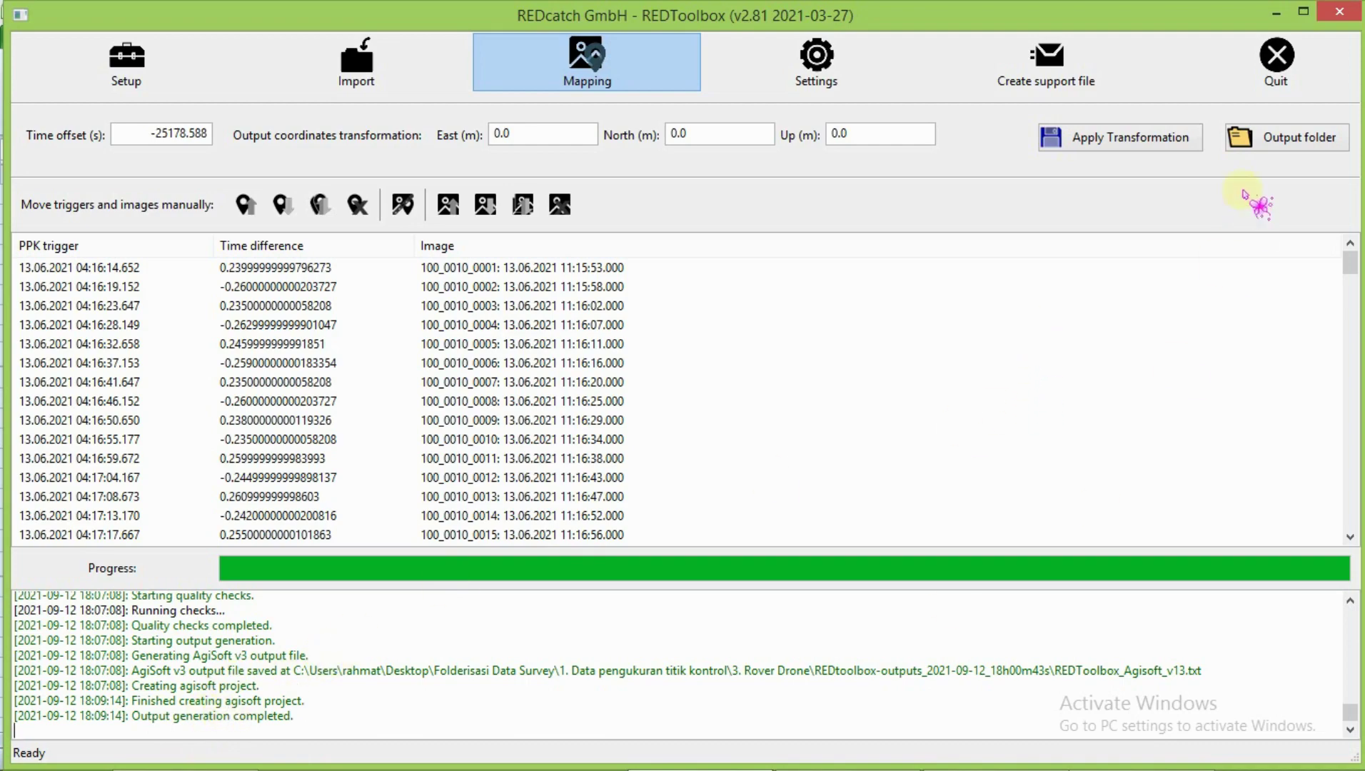
pyautogui.click(1283, 81)
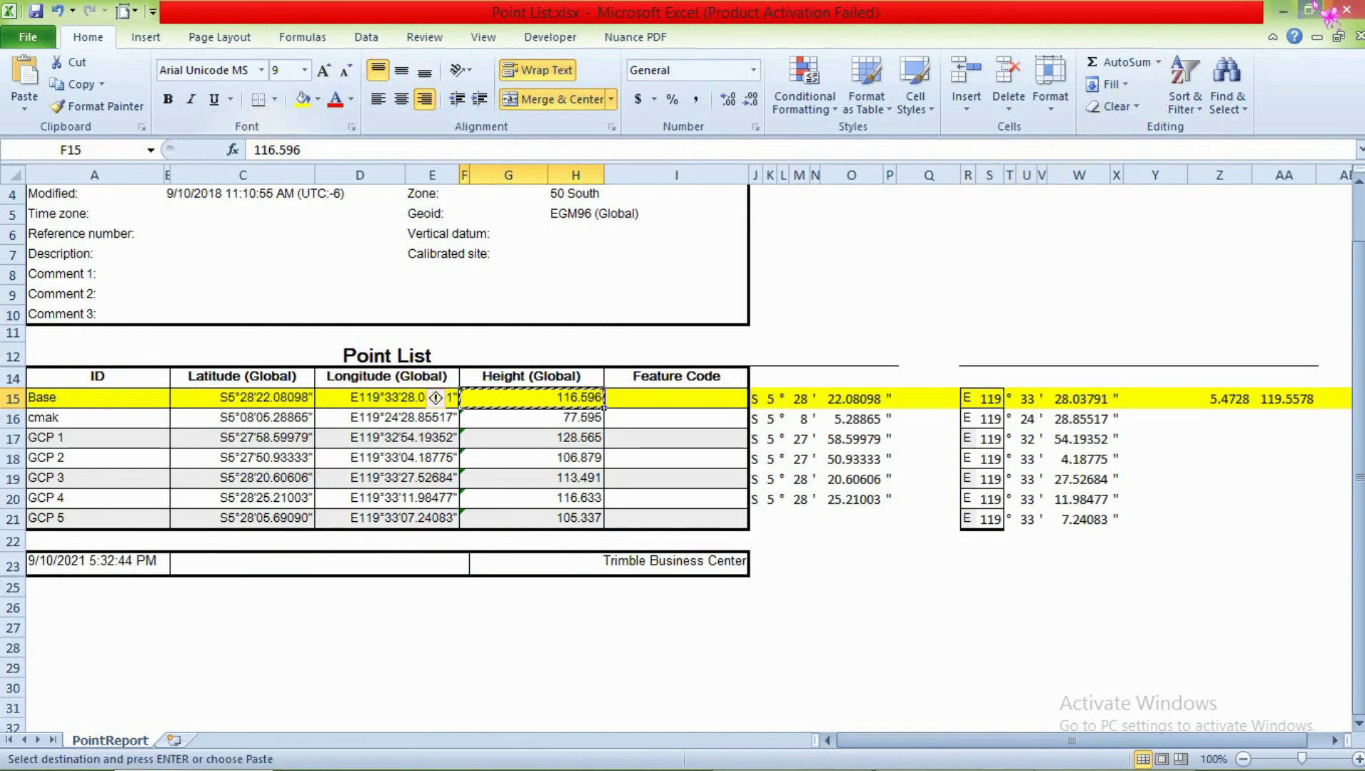
# Close the Point List workbook, saving its changes, and refresh the desktop
pyautogui.click(1346, 9)
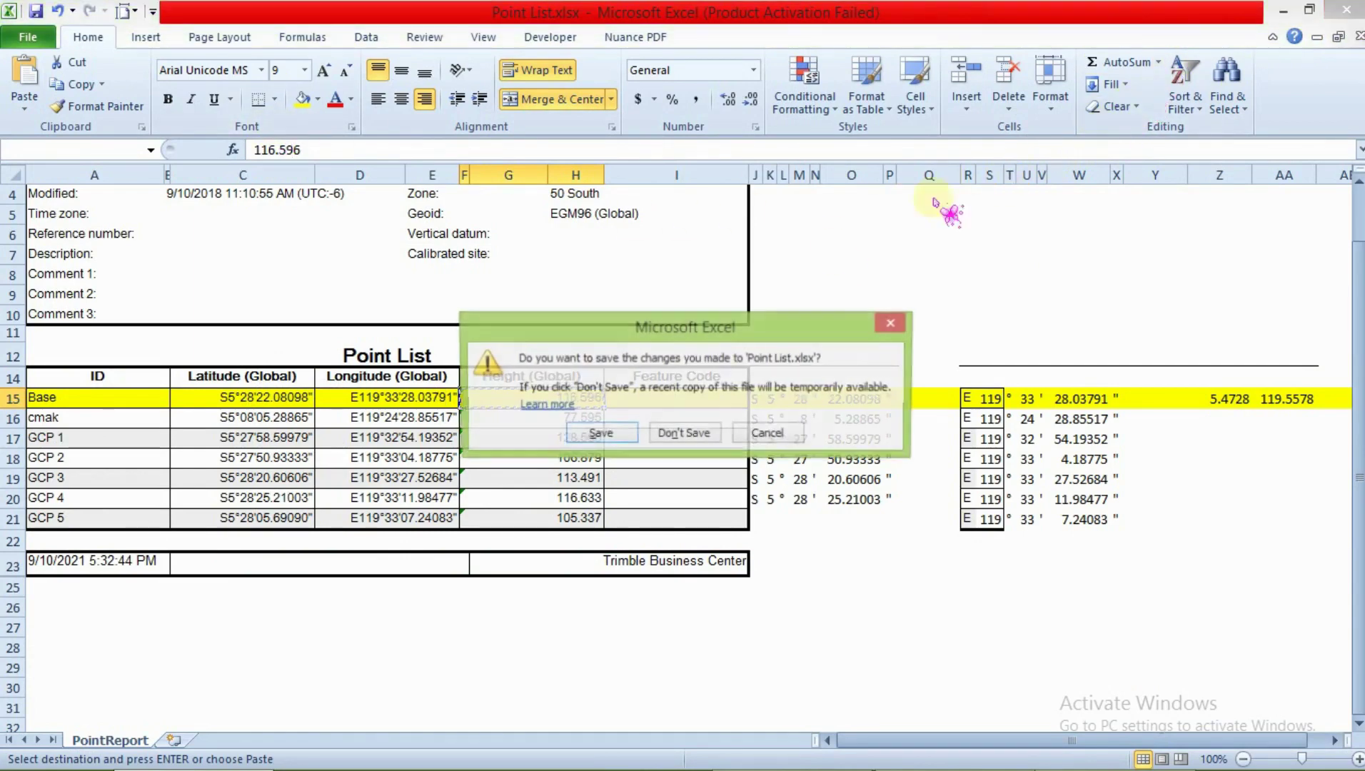
pyautogui.click(599, 433)
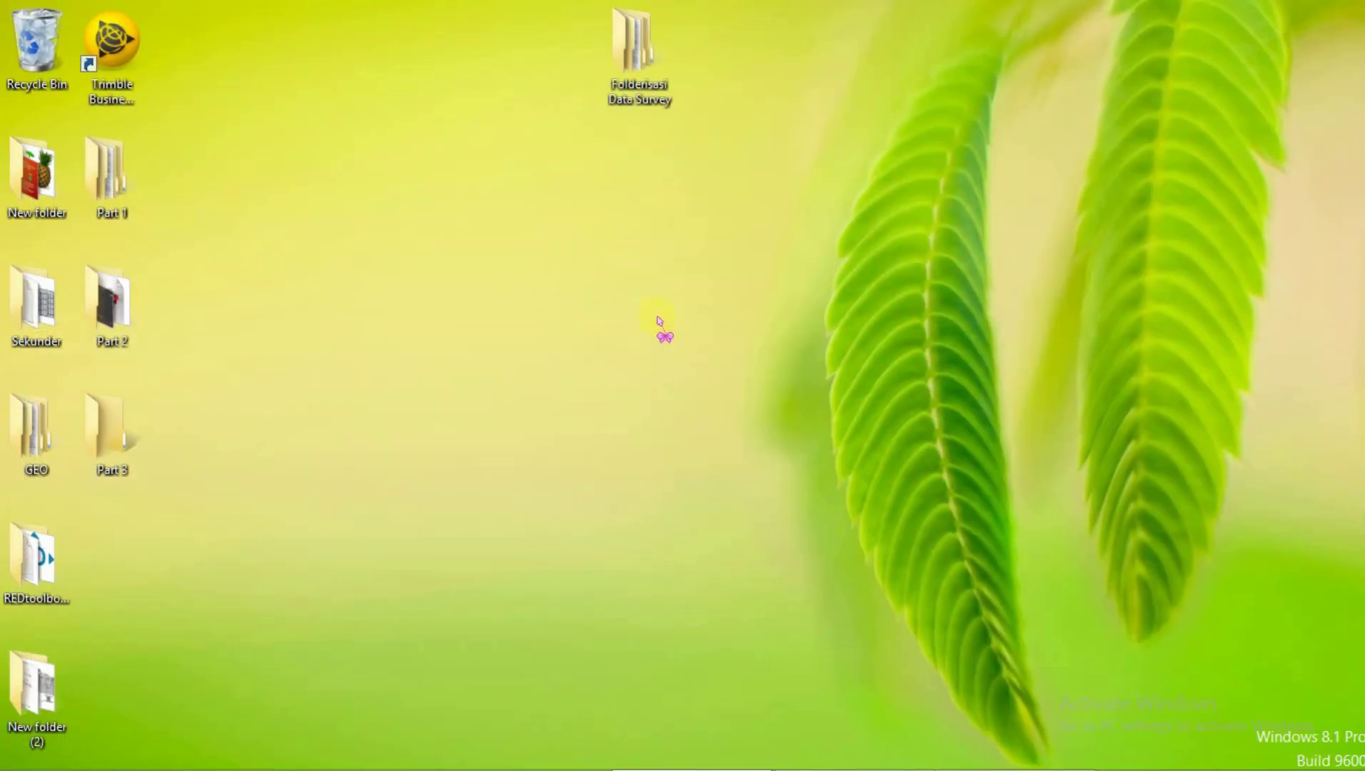
pyautogui.rightClick(633, 252)
pyautogui.click(677, 305)
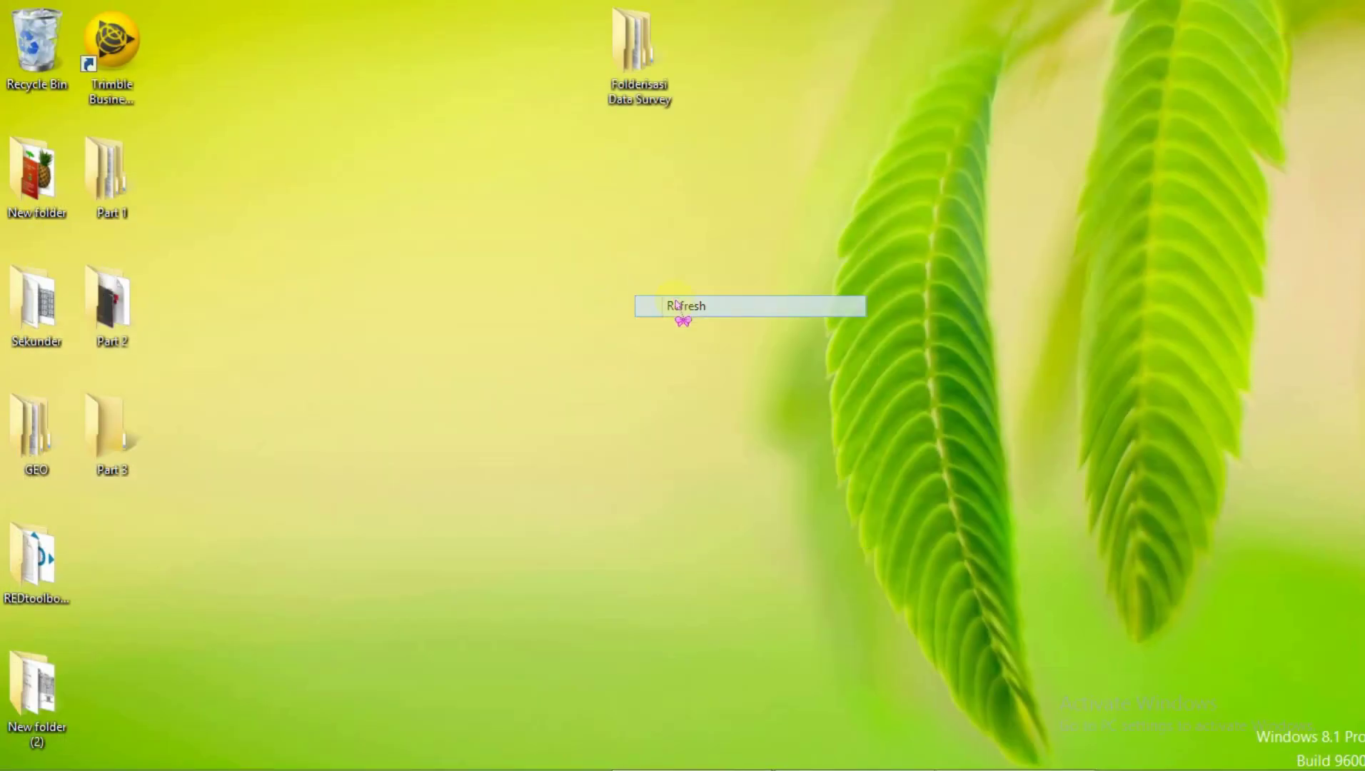